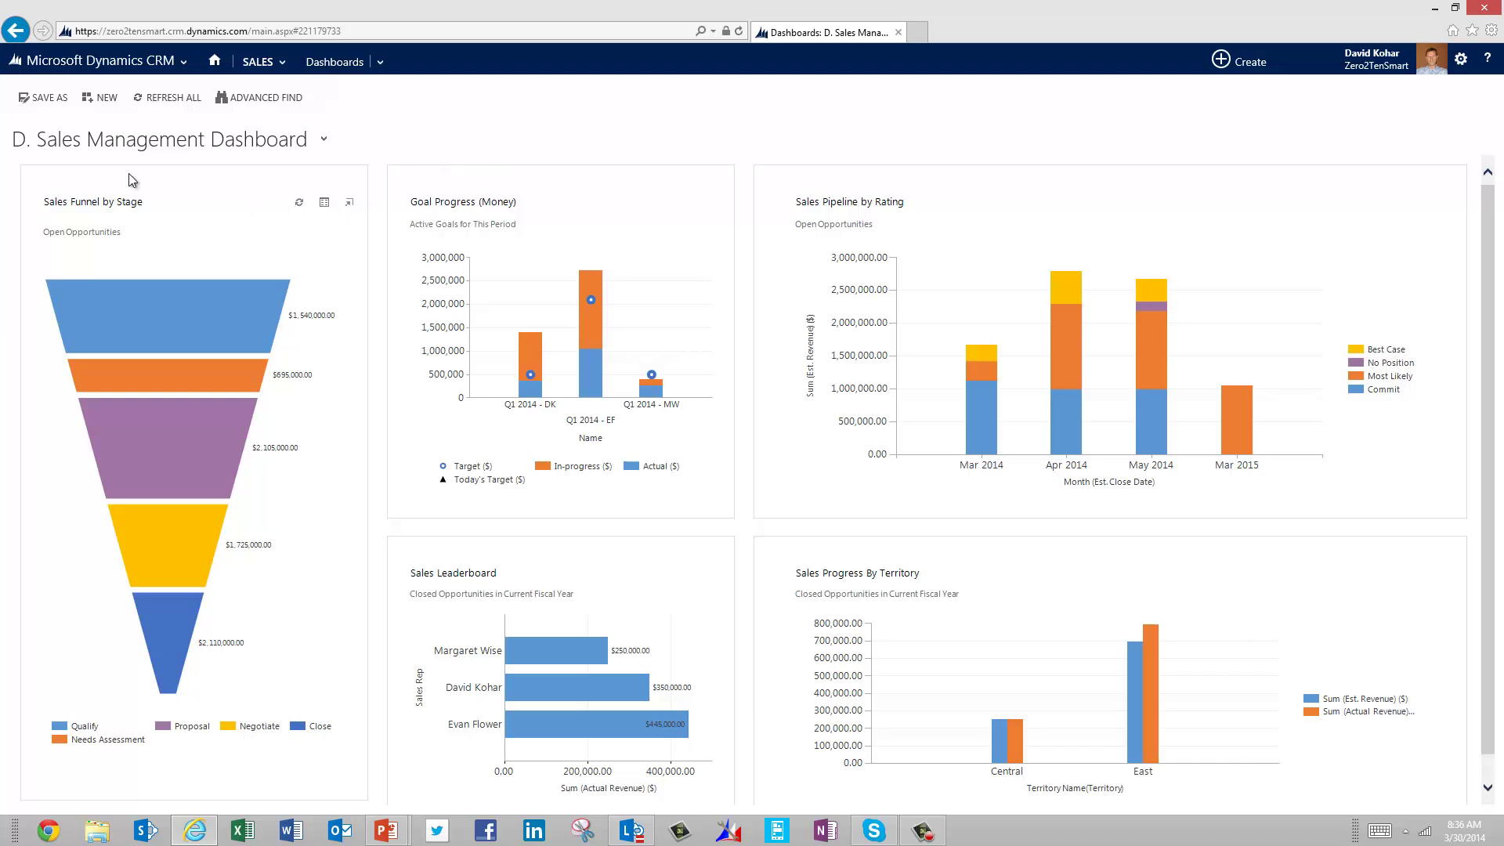
Review the dashboard list, stay on D. Sales Management Dashboard, and enlarge the Sales Funnel by Stage chart
{"action": "left_click", "coordinate": [248, 146]}
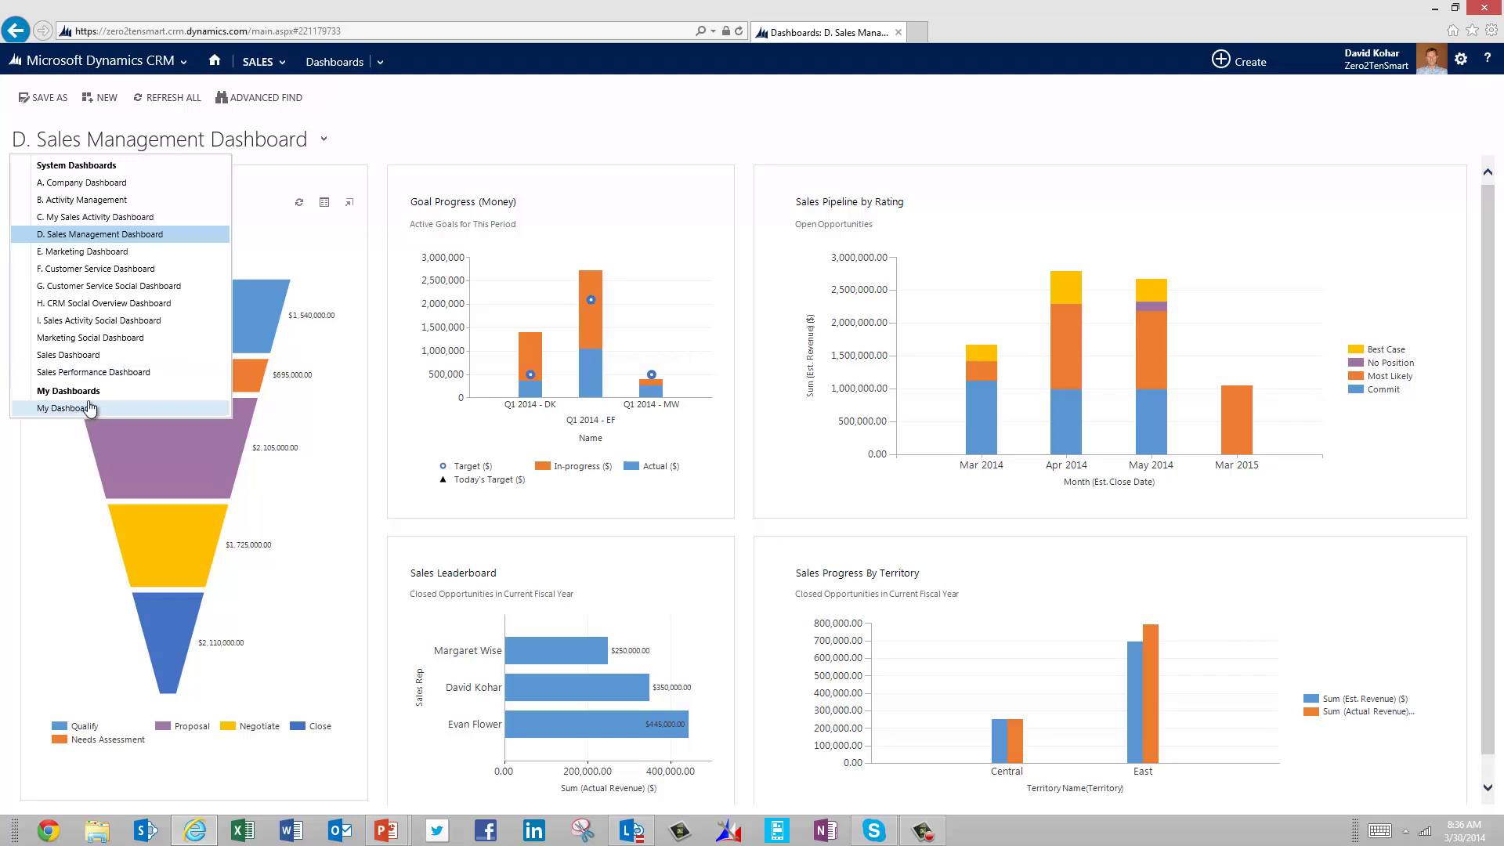
{"action": "left_click", "coordinate": [365, 131]}
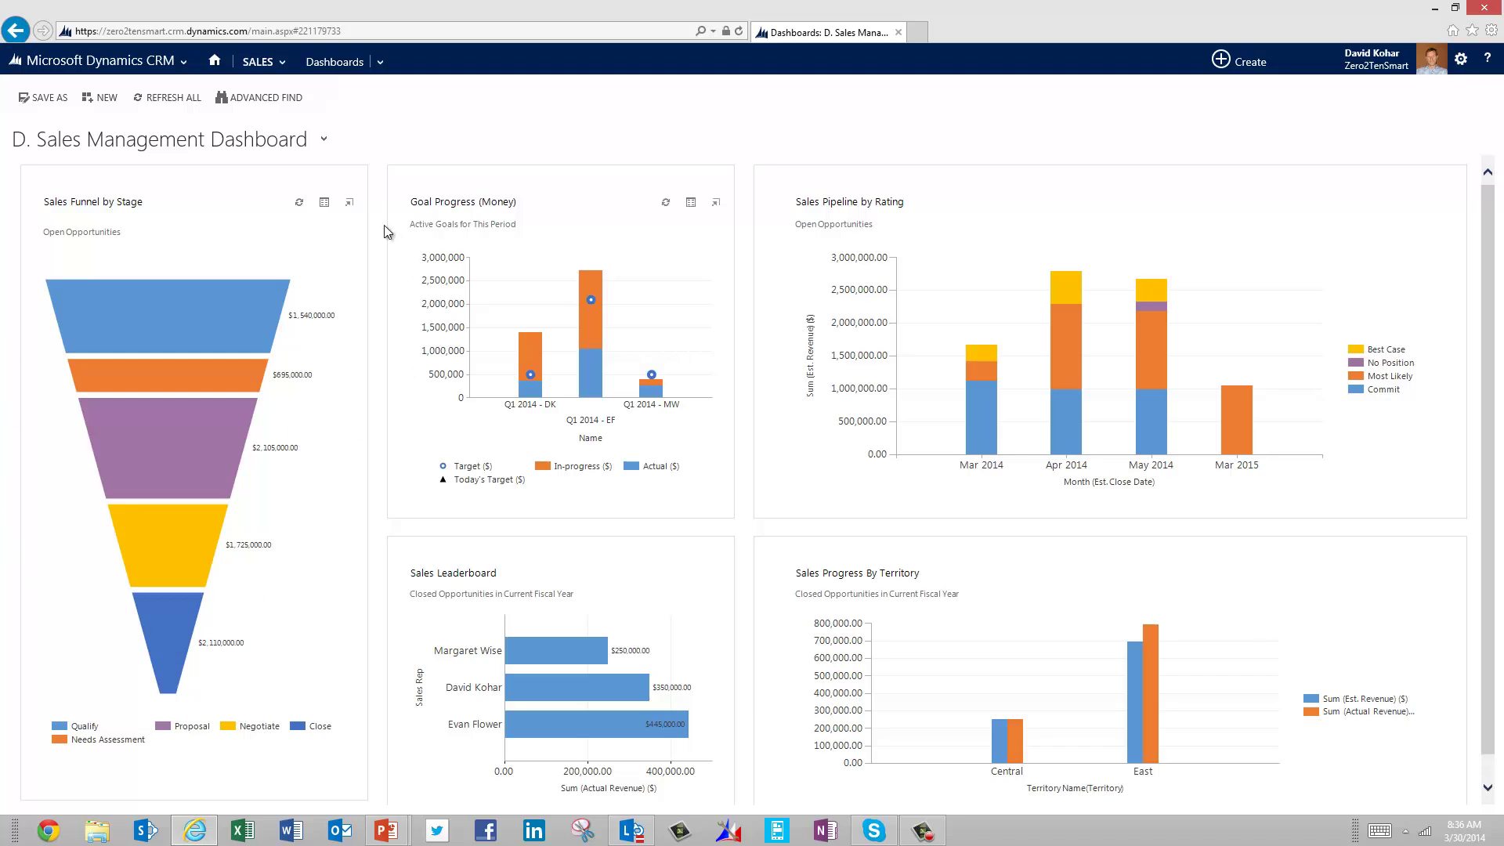
{"action": "left_click", "coordinate": [350, 203]}
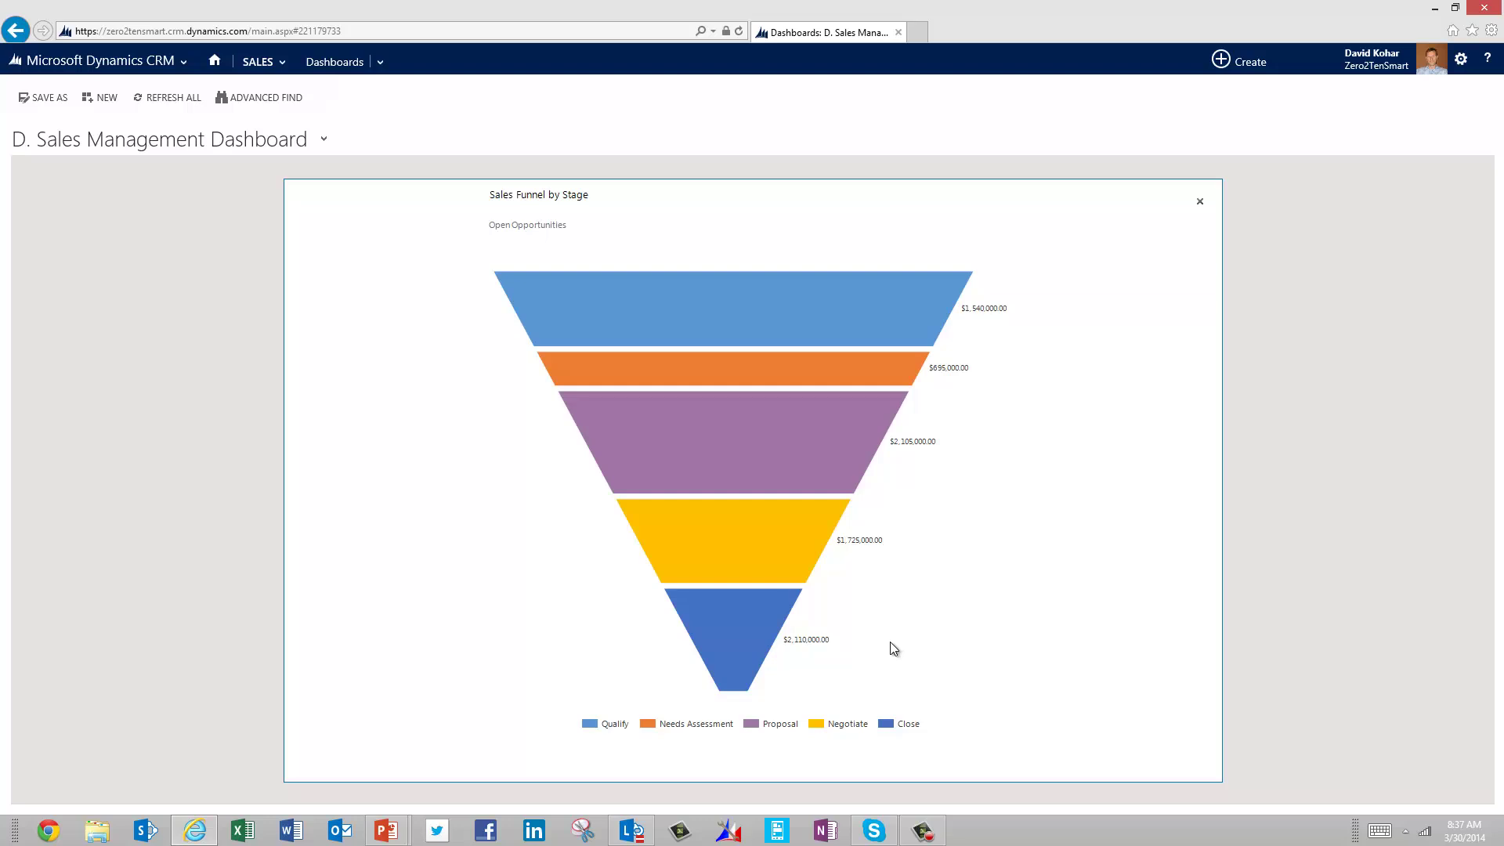
Break the funnel's Close stage down by Sales Rep as a column chart, then view the funnel's records
{"action": "left_click", "coordinate": [740, 616]}
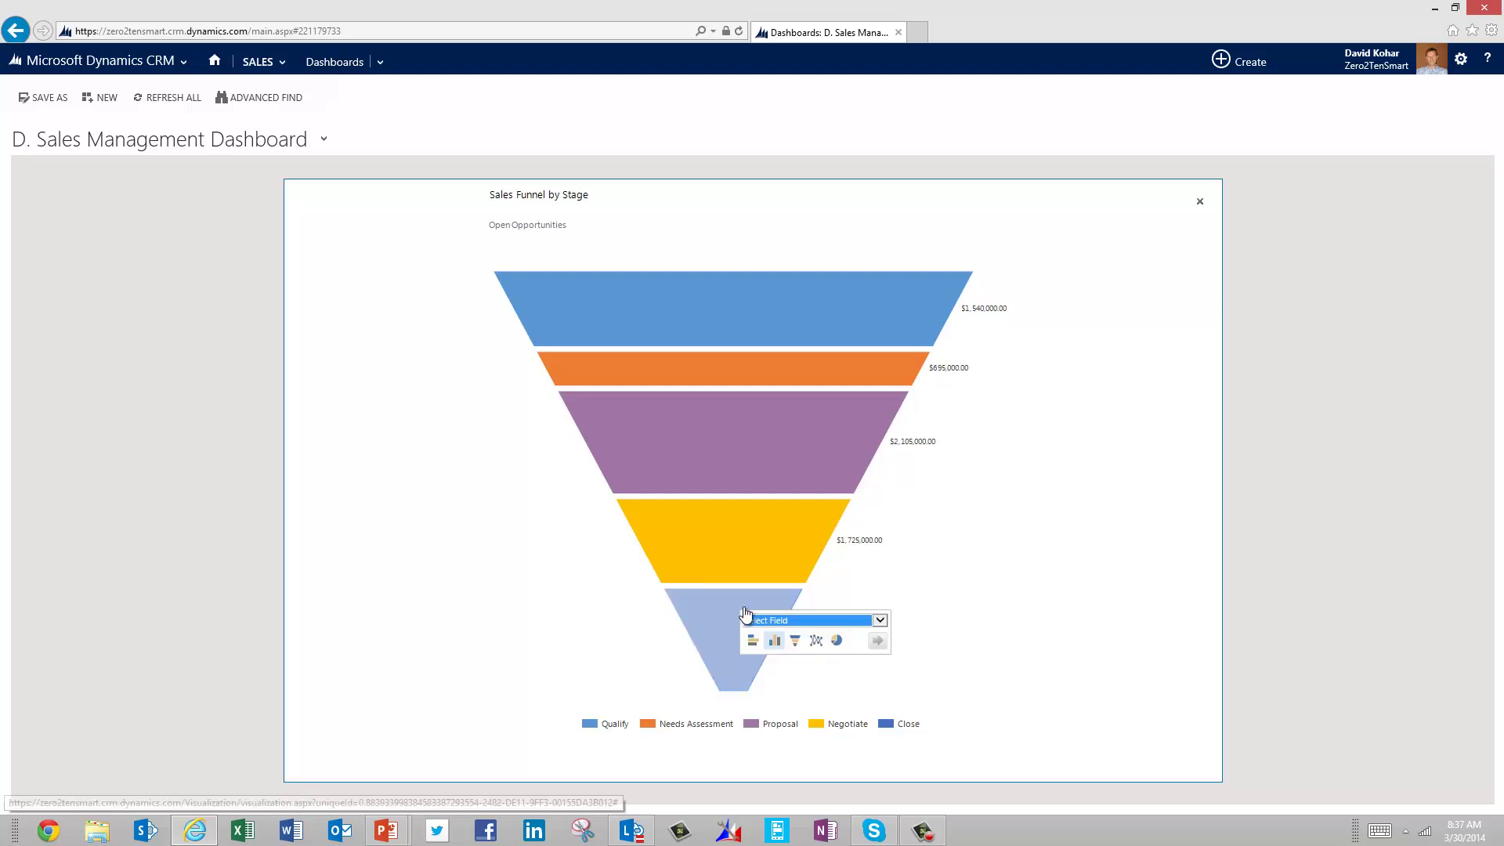
{"action": "left_click", "coordinate": [785, 623]}
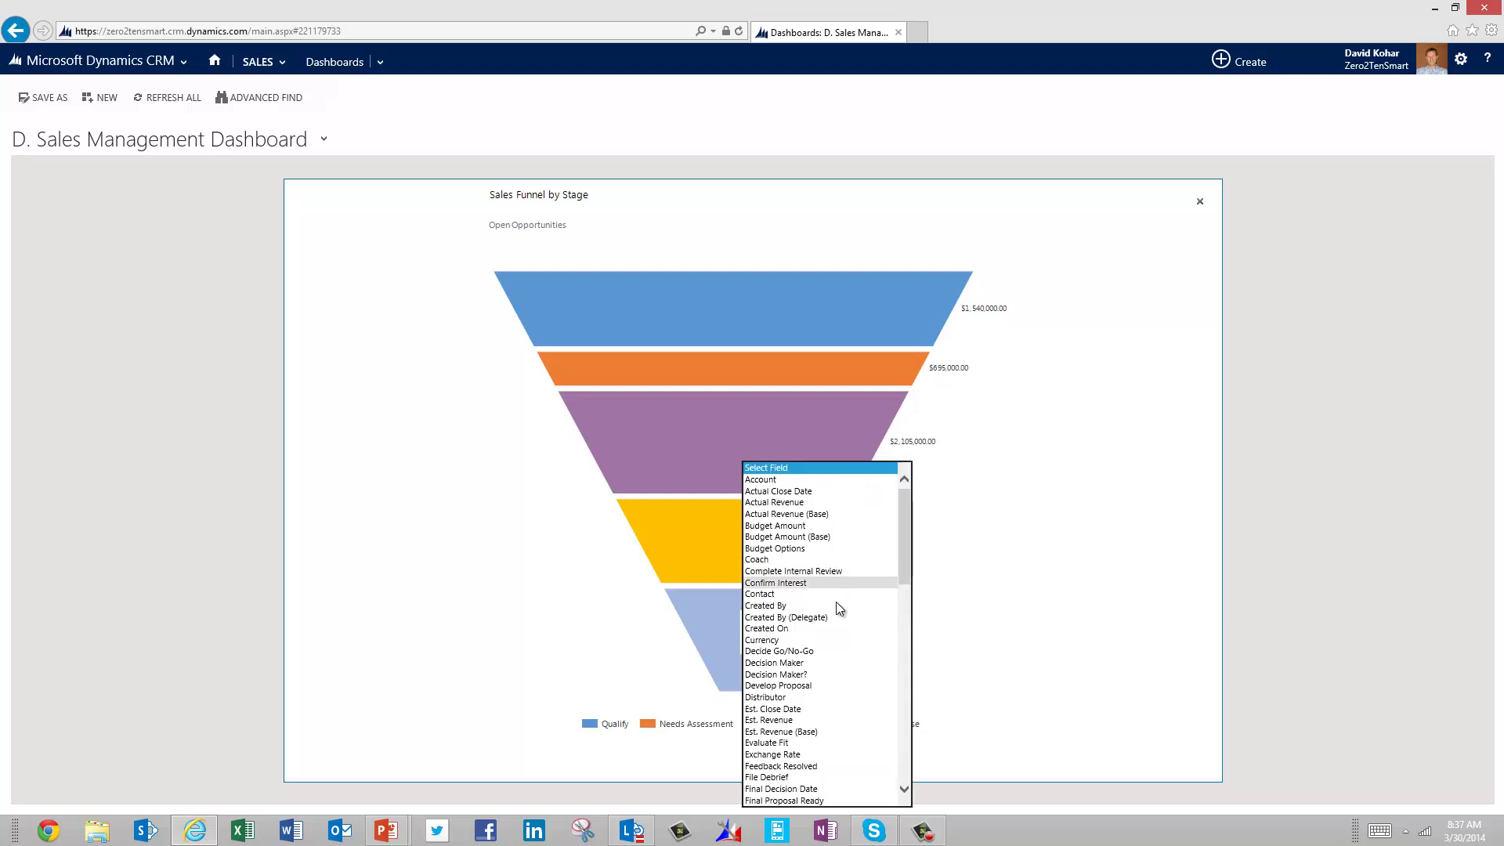
{"action": "scroll", "coordinate": [822, 626], "scroll_direction": "down", "scroll_amount": 5}
{"action": "scroll", "coordinate": [810, 666], "scroll_direction": "down", "scroll_amount": 8}
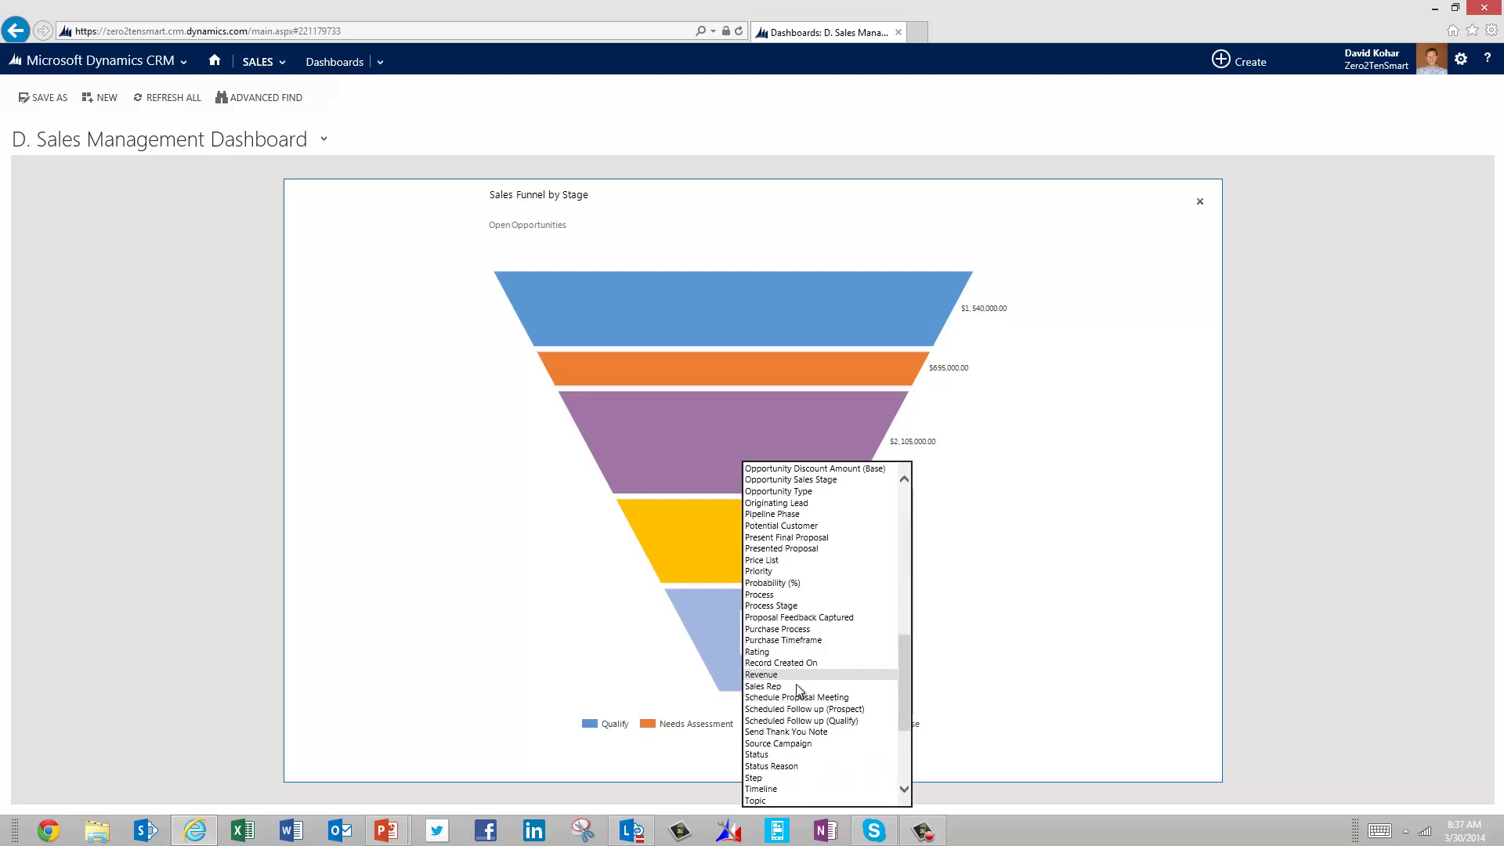
{"action": "left_click", "coordinate": [796, 686]}
{"action": "left_click", "coordinate": [881, 644]}
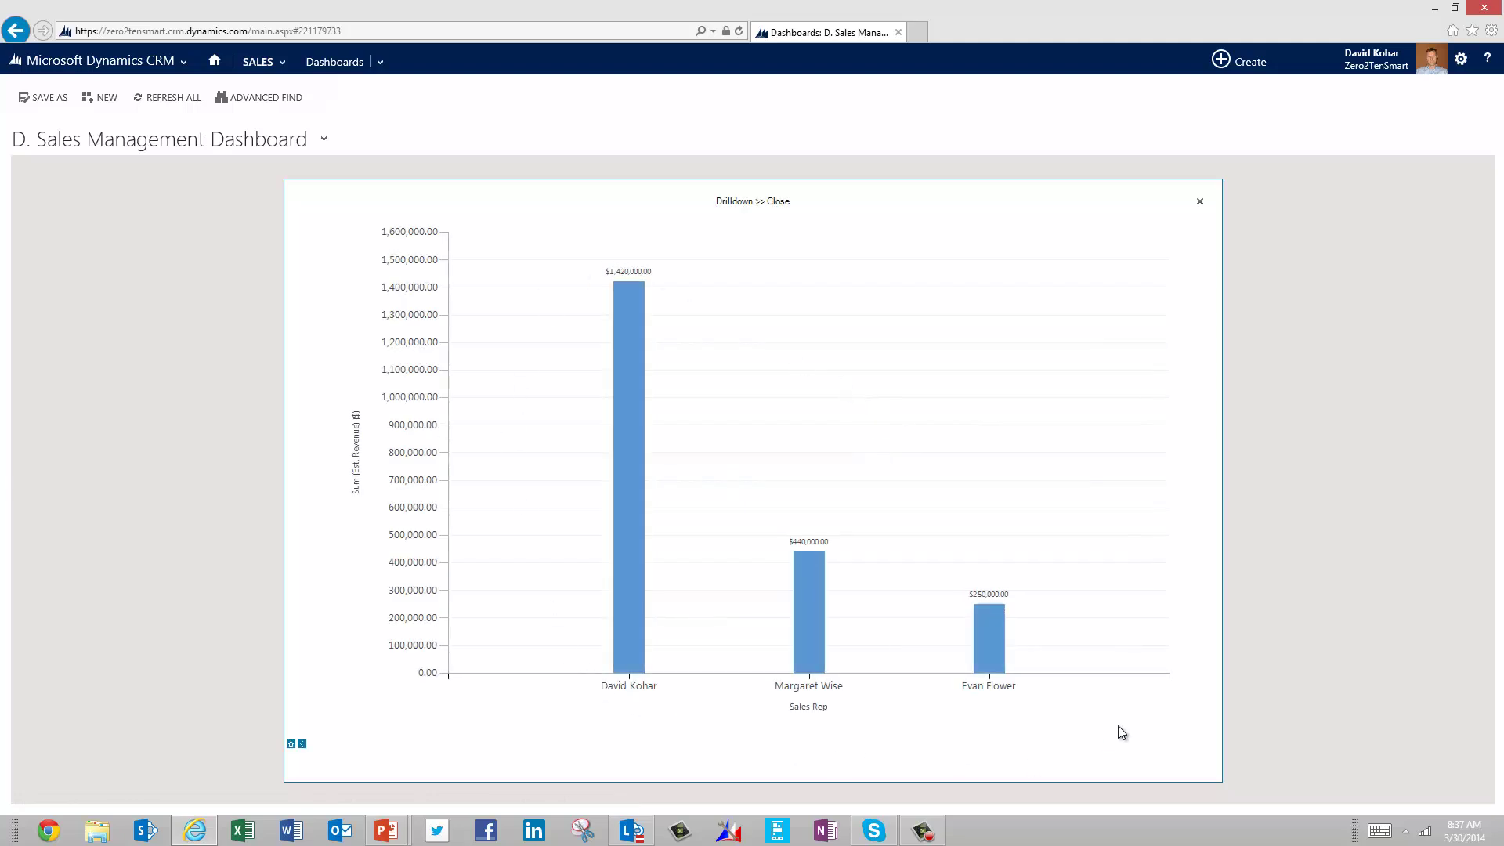
{"action": "left_click", "coordinate": [1199, 204]}
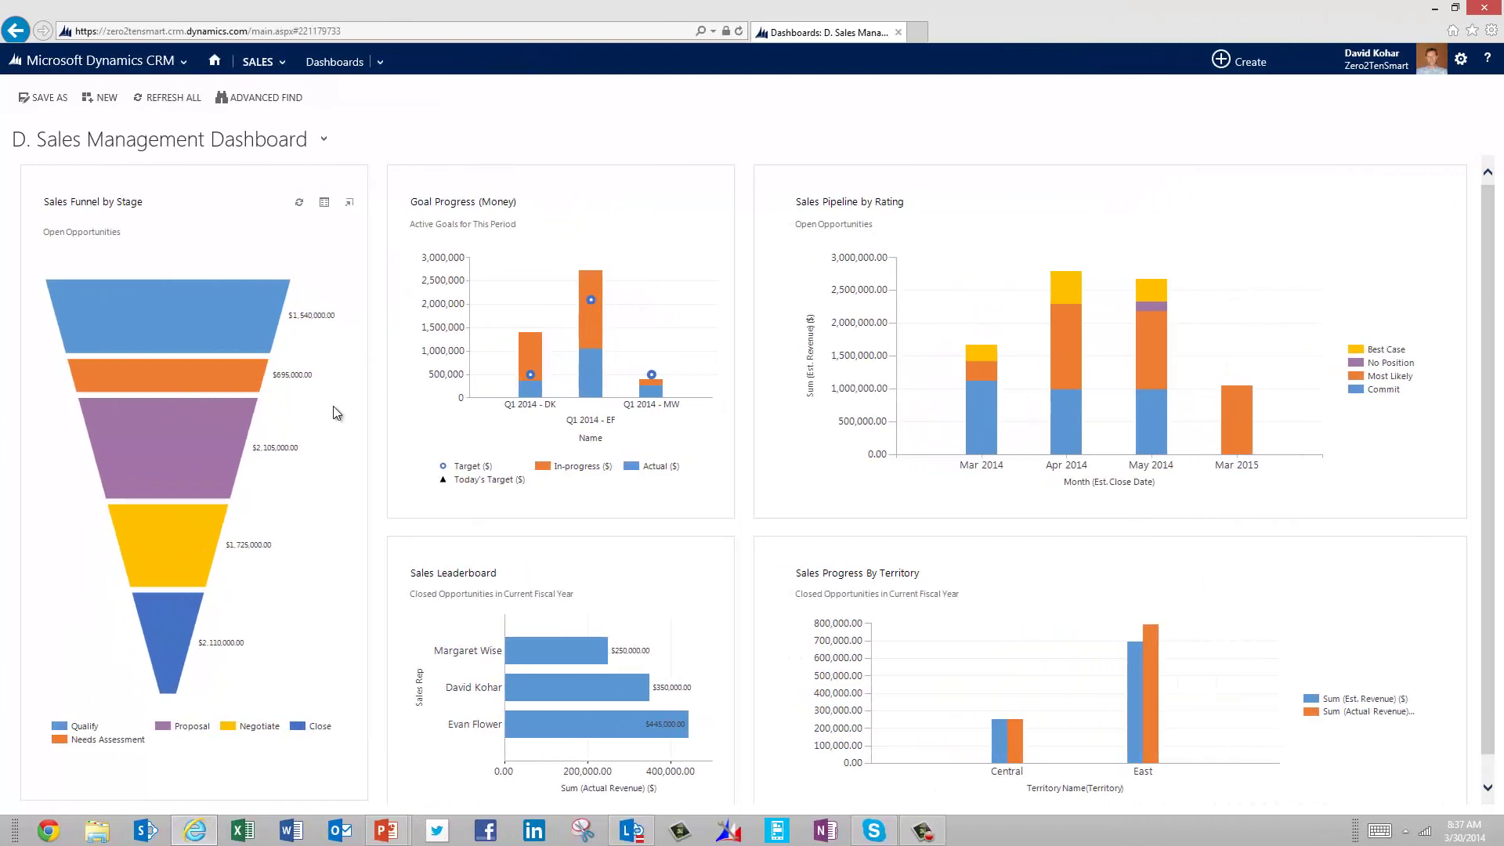
{"action": "left_click", "coordinate": [325, 204]}
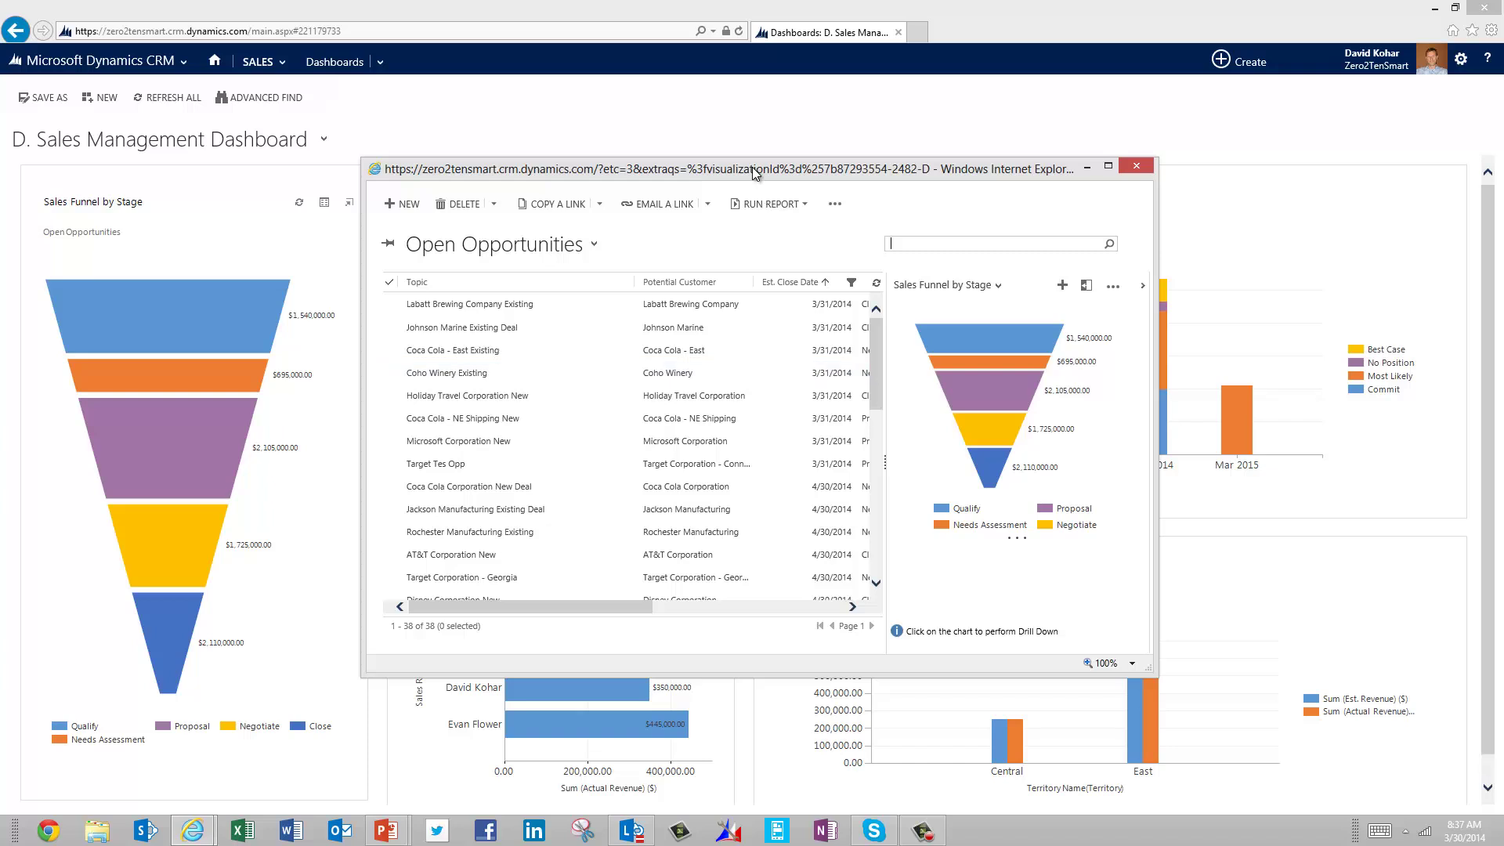
Move and enlarge the records window, giving the funnel chart room beside the grid
{"action": "left_click_drag", "start_coordinate": [751, 167], "coordinate": [668, 114]}
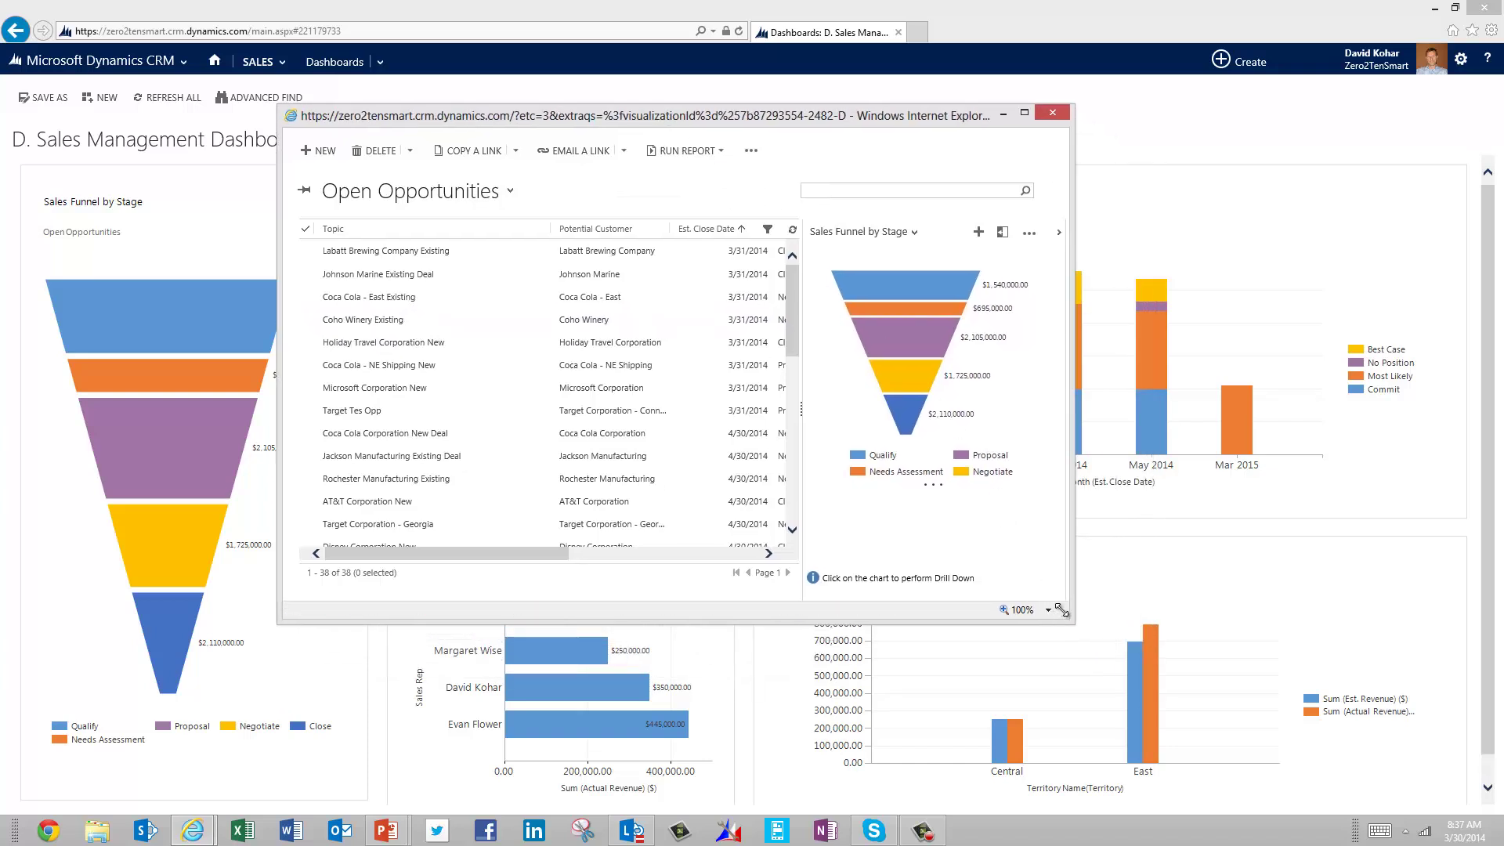
{"action": "left_click_drag", "start_coordinate": [1150, 674], "coordinate": [1242, 740]}
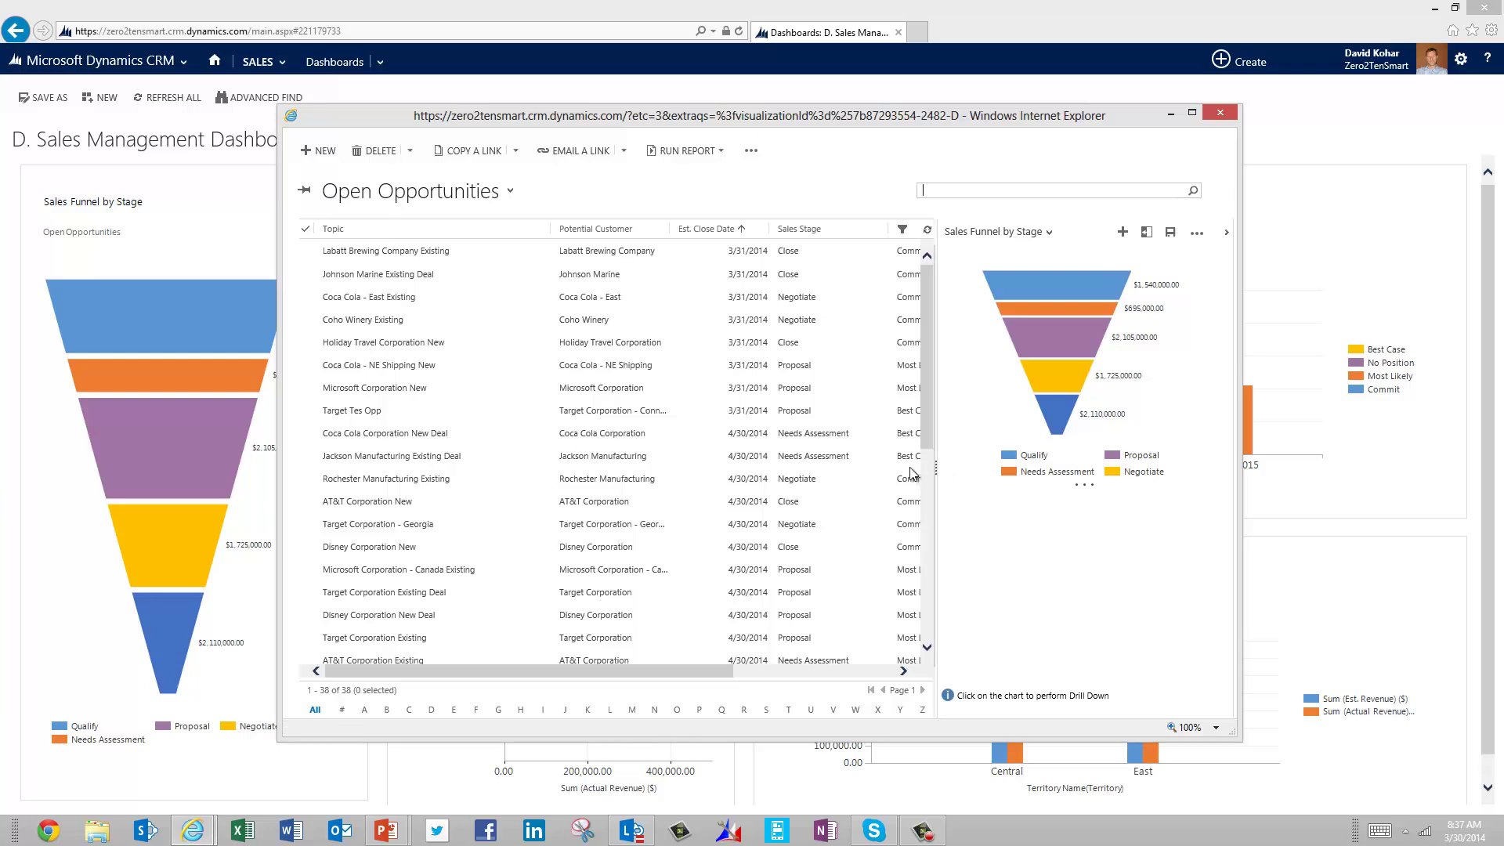
{"action": "left_click_drag", "start_coordinate": [938, 468], "coordinate": [898, 486]}
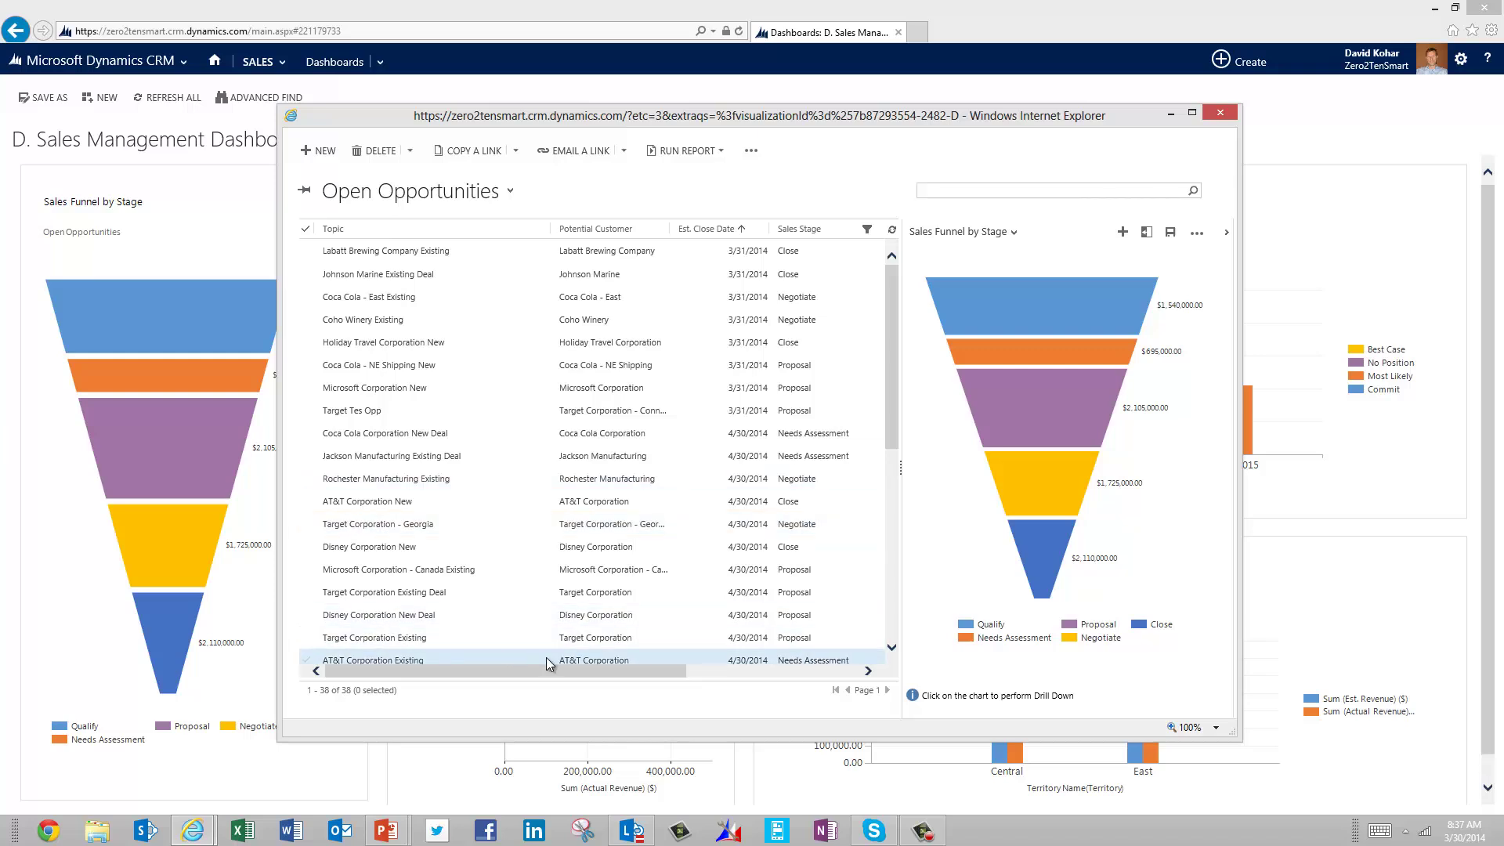
Narrow the records to the Close stage, review the Labatt Brewing Company Existing opportunity, then close both windows
{"action": "left_click", "coordinate": [1040, 539]}
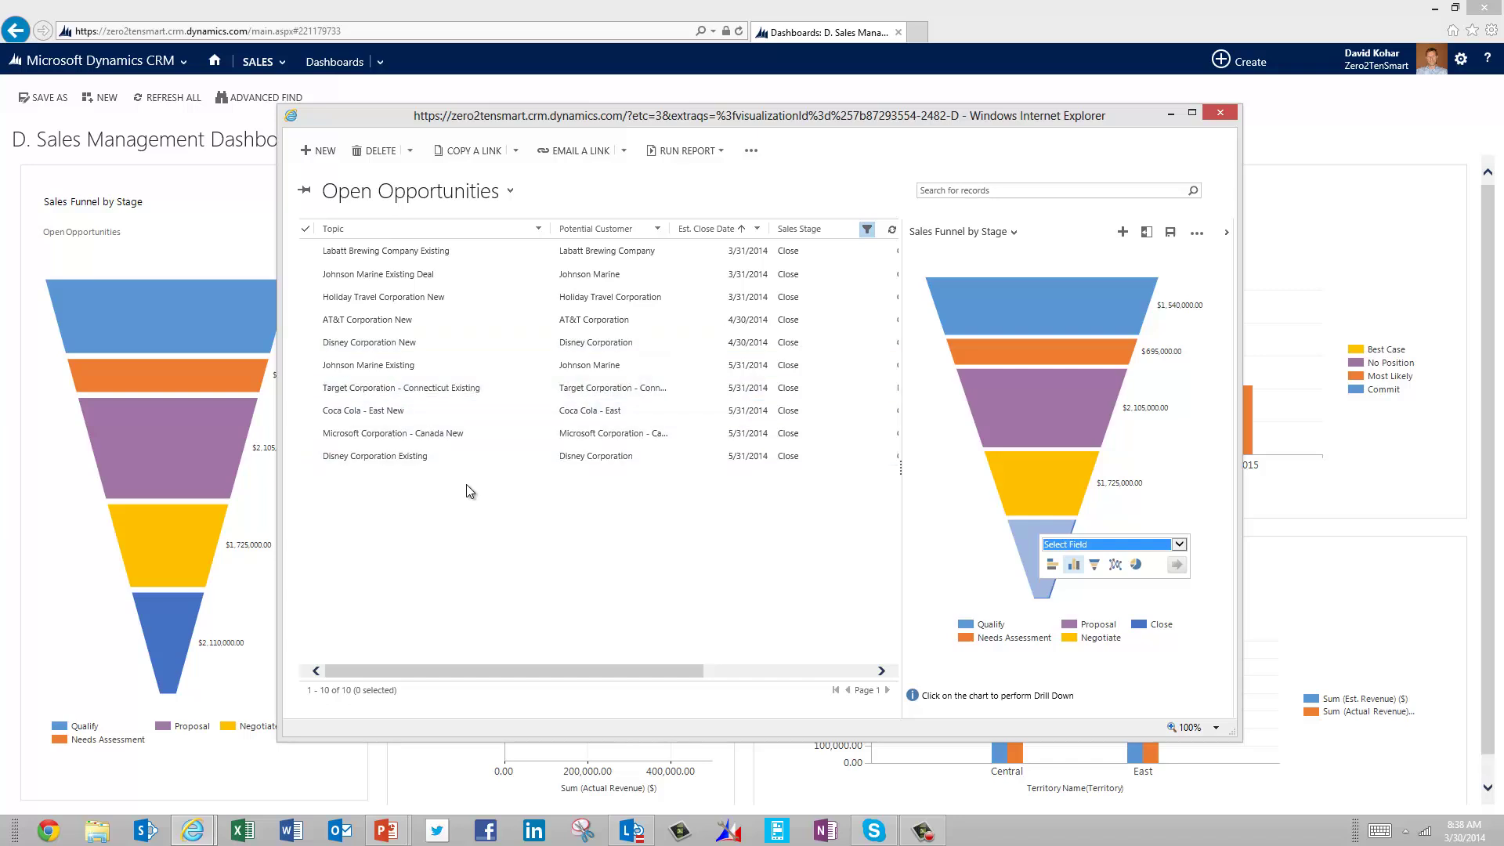
{"action": "left_click", "coordinate": [418, 253]}
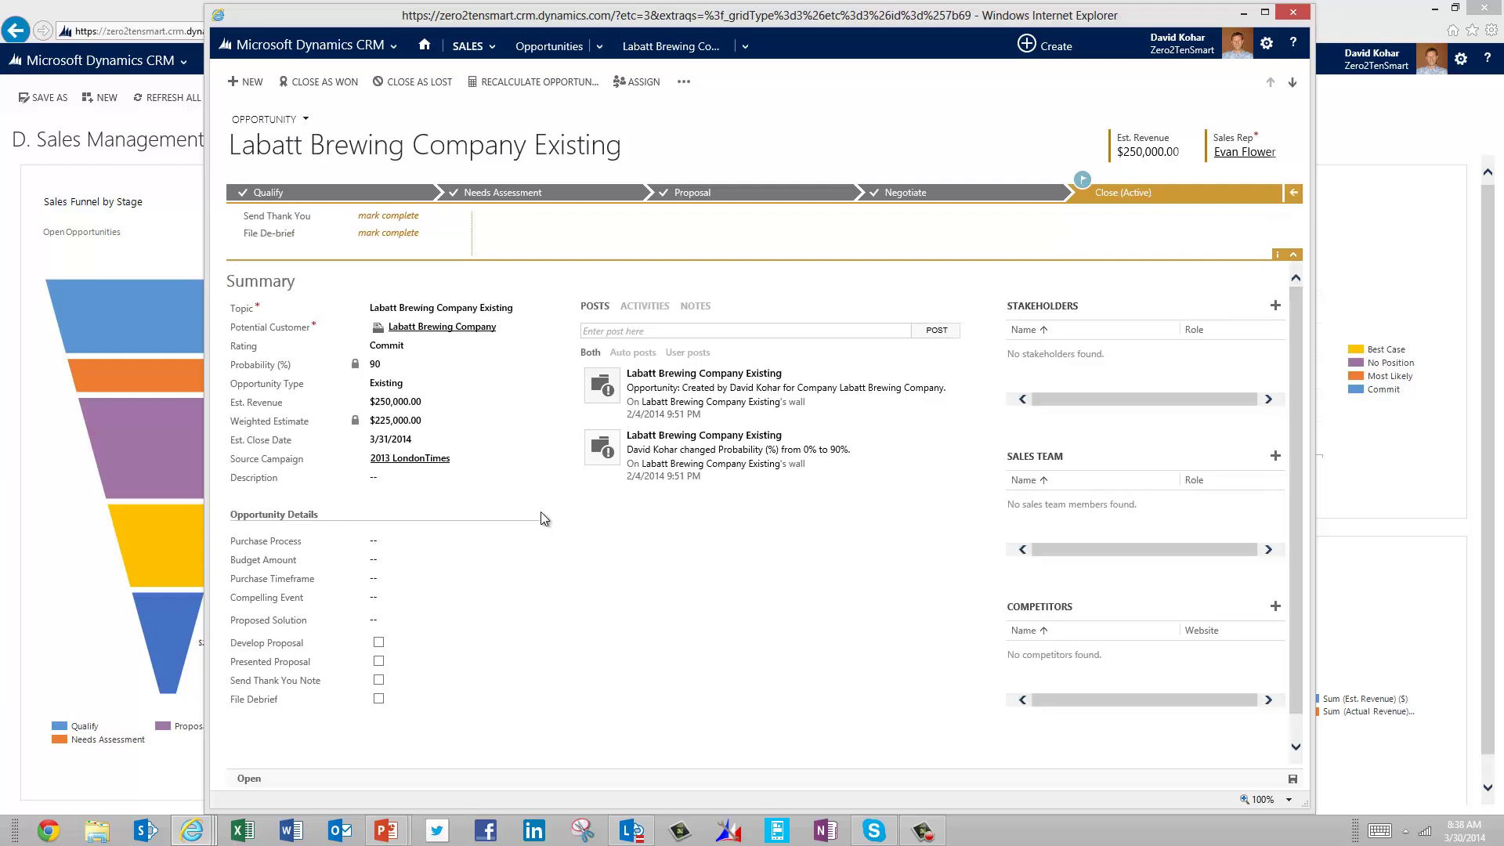
{"action": "left_click", "coordinate": [1294, 13]}
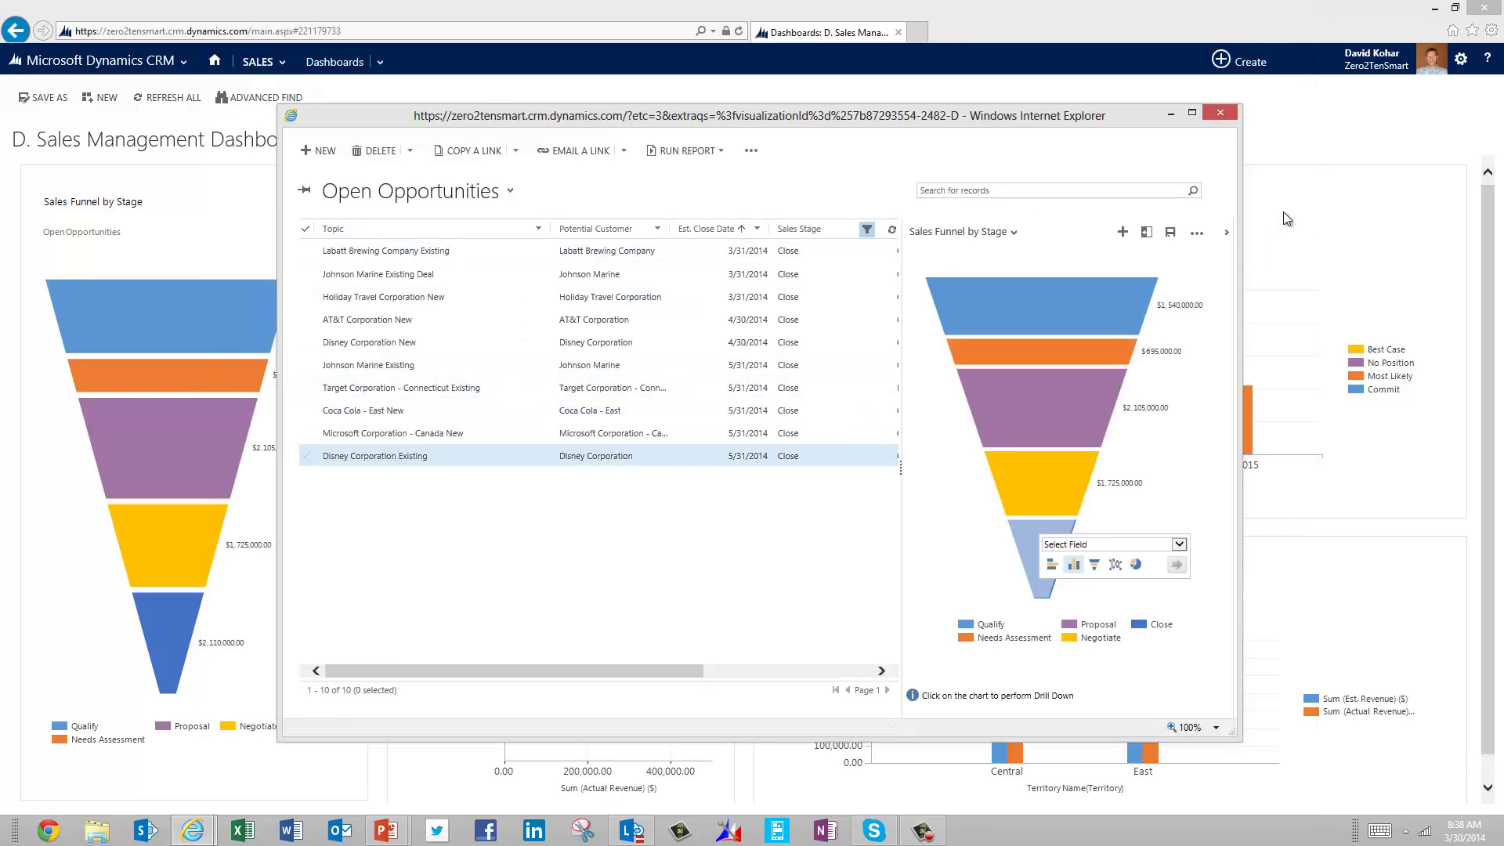
{"action": "left_click", "coordinate": [1189, 115]}
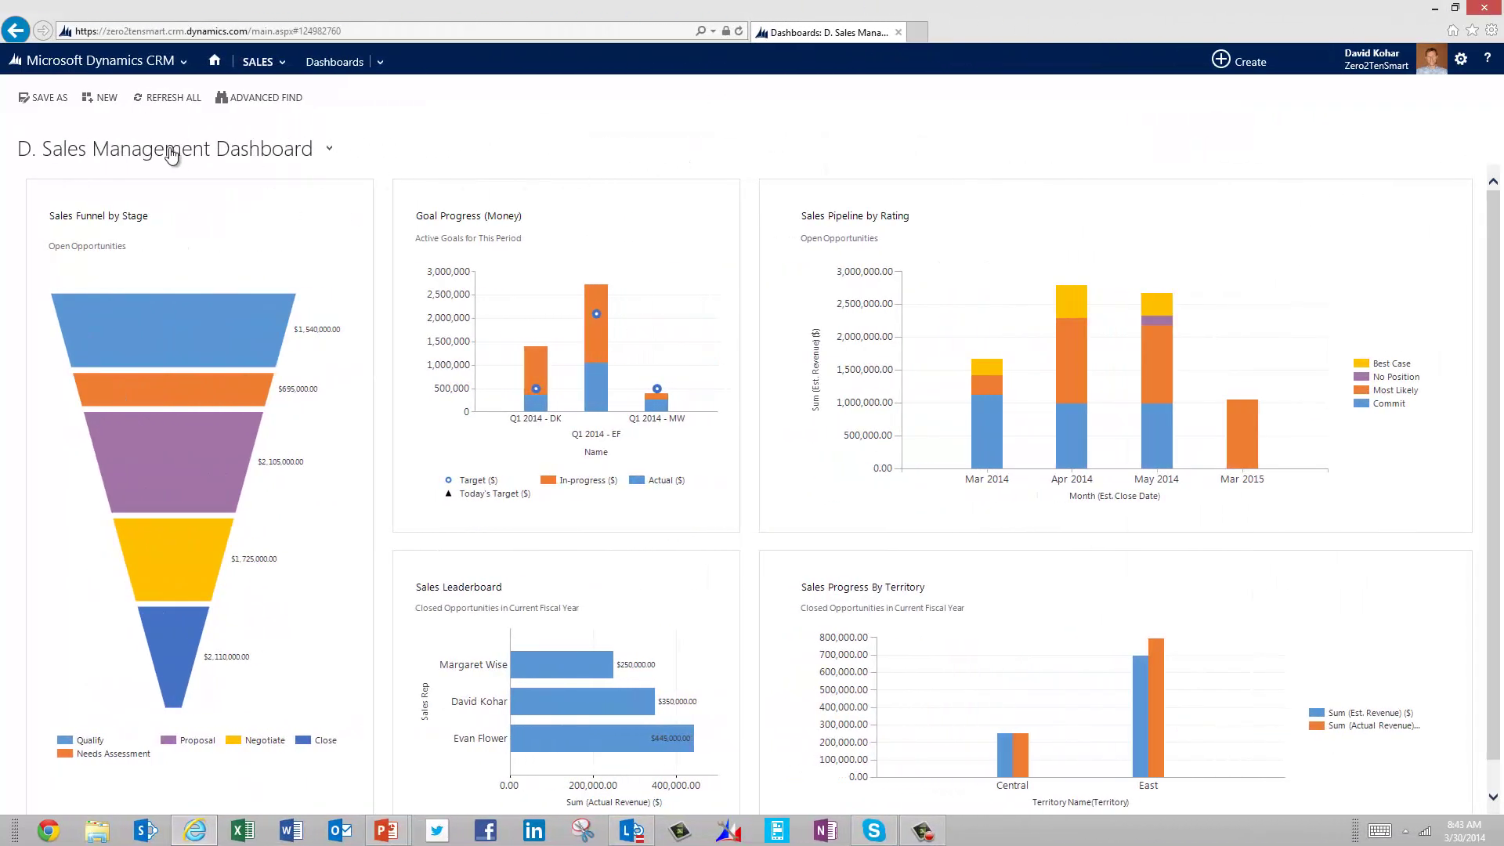
Switch to My Dashboard, review its funnel, activities and pipeline charts, and set it as default
{"action": "left_click", "coordinate": [168, 152]}
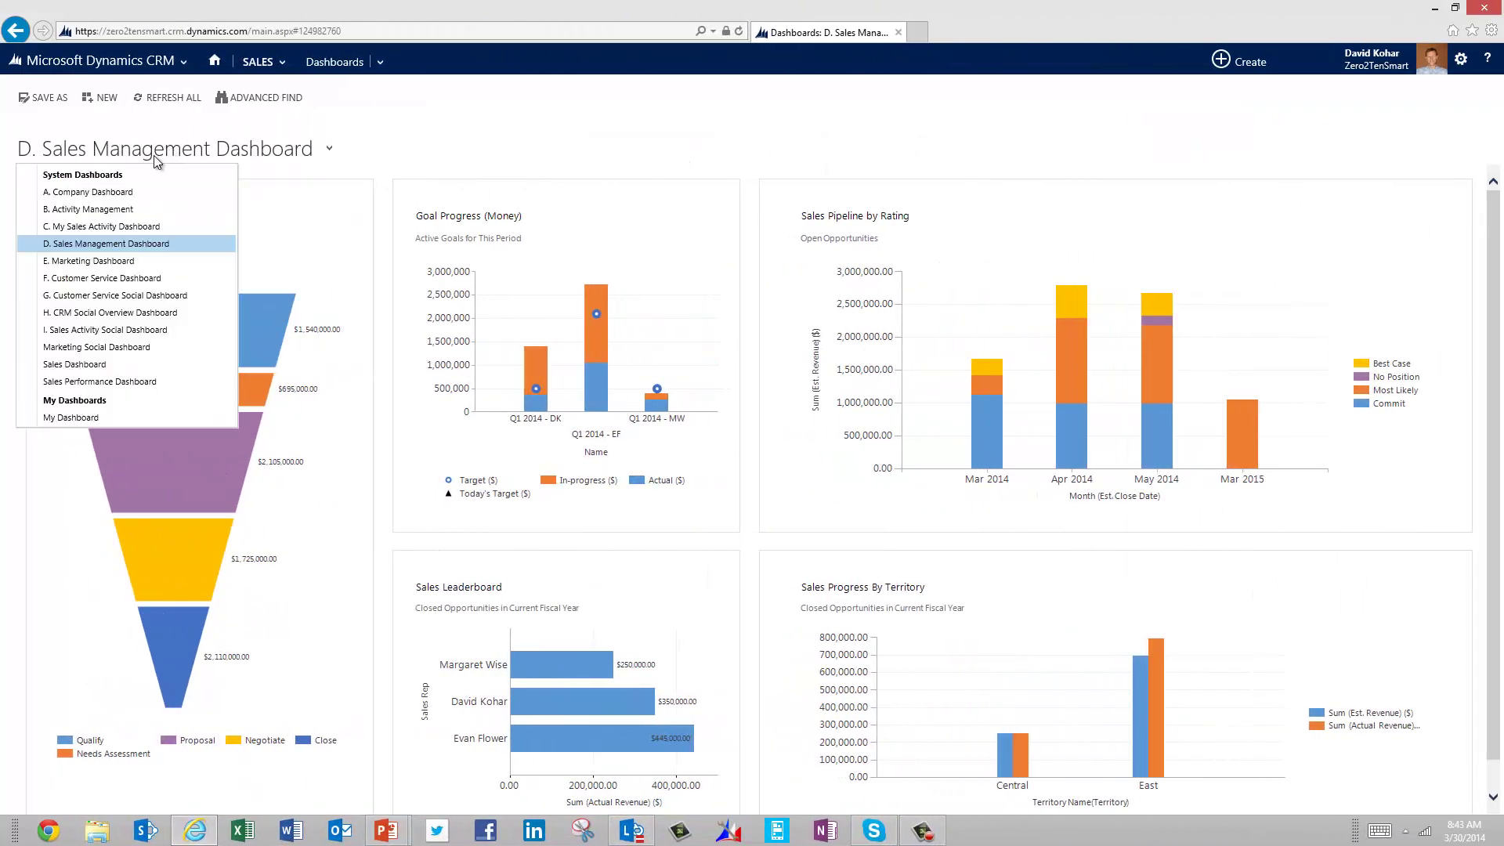
{"action": "left_click", "coordinate": [83, 417]}
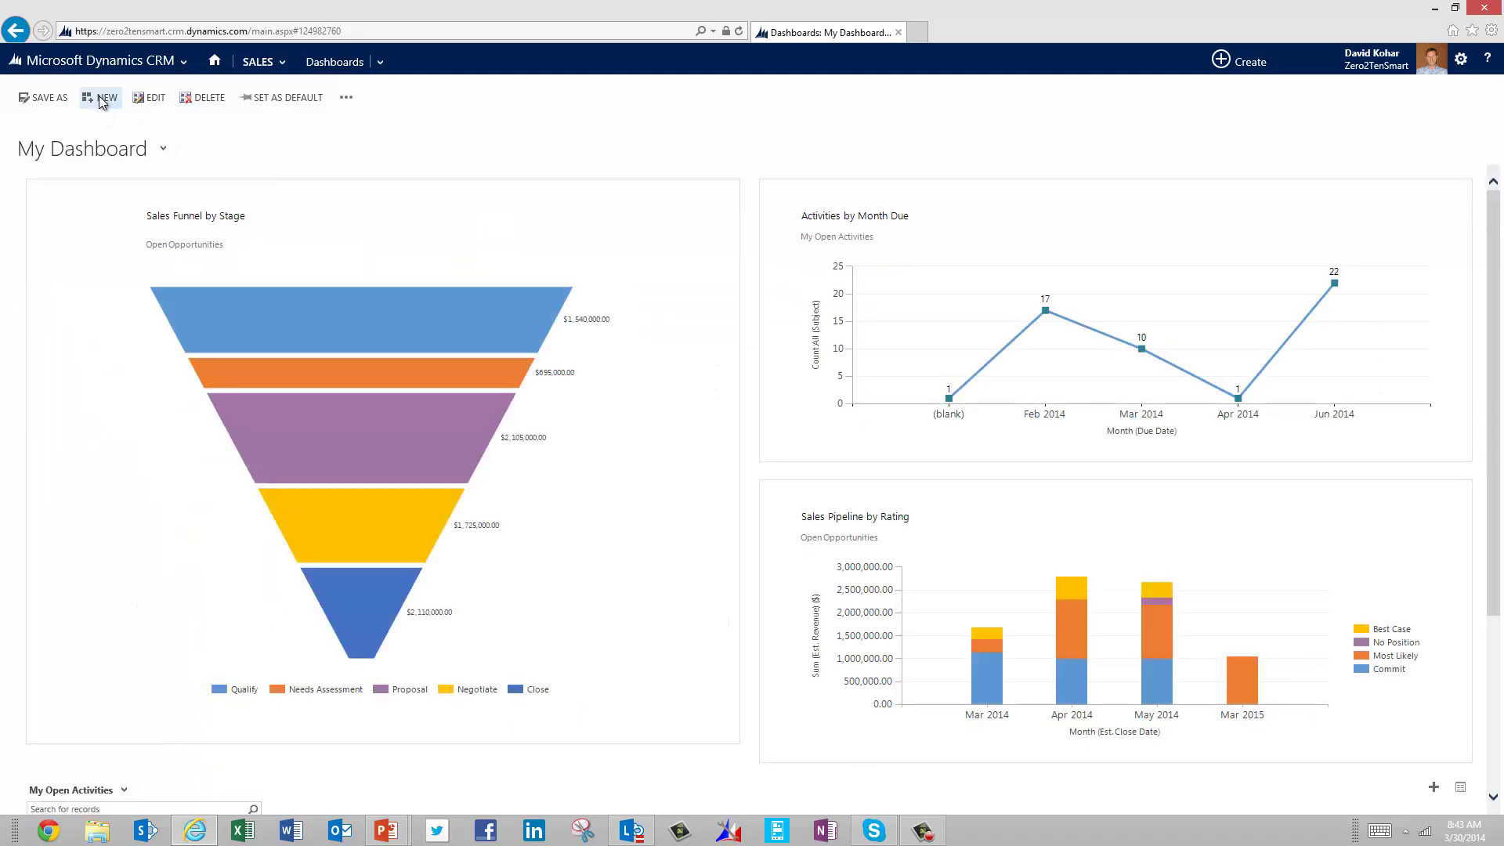
{"action": "left_click", "coordinate": [101, 97]}
{"action": "scroll", "coordinate": [782, 540], "scroll_direction": "down", "scroll_amount": 3}
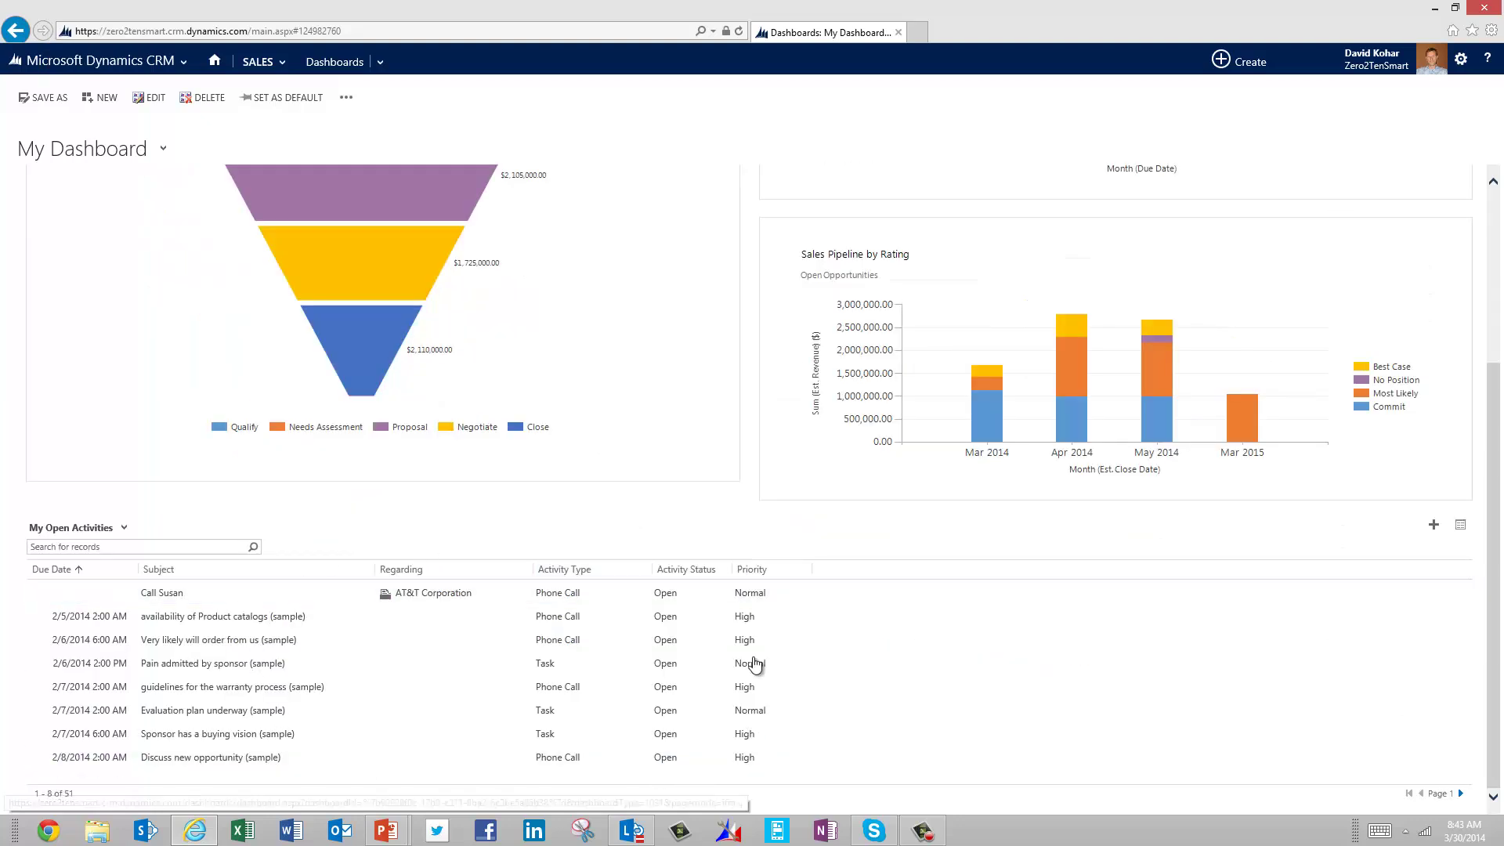
{"action": "scroll", "coordinate": [744, 484], "scroll_direction": "up", "scroll_amount": 3}
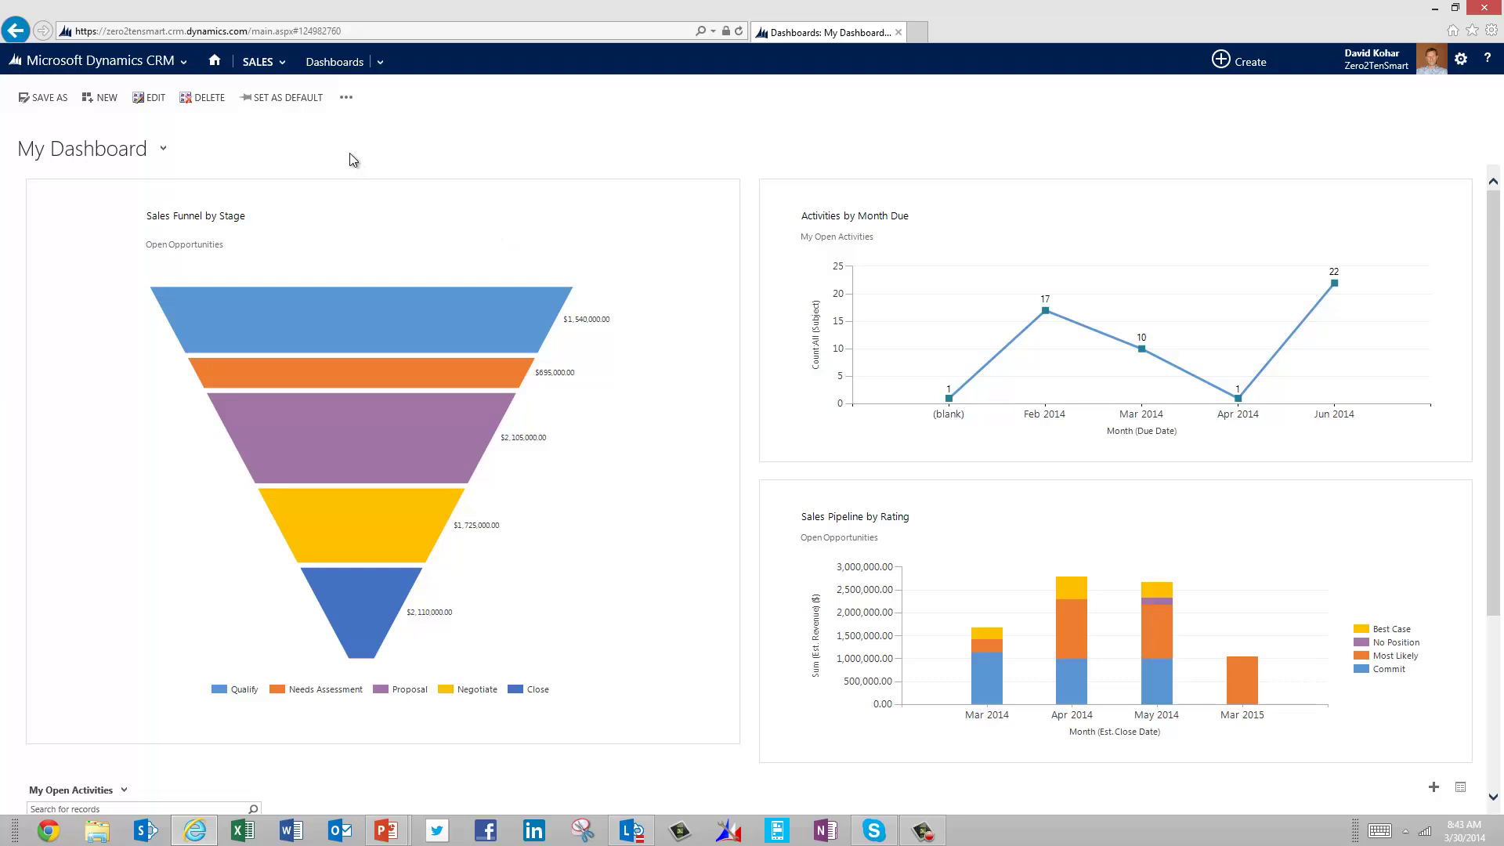
{"action": "left_click", "coordinate": [276, 100]}
{"action": "left_click", "coordinate": [285, 63]}
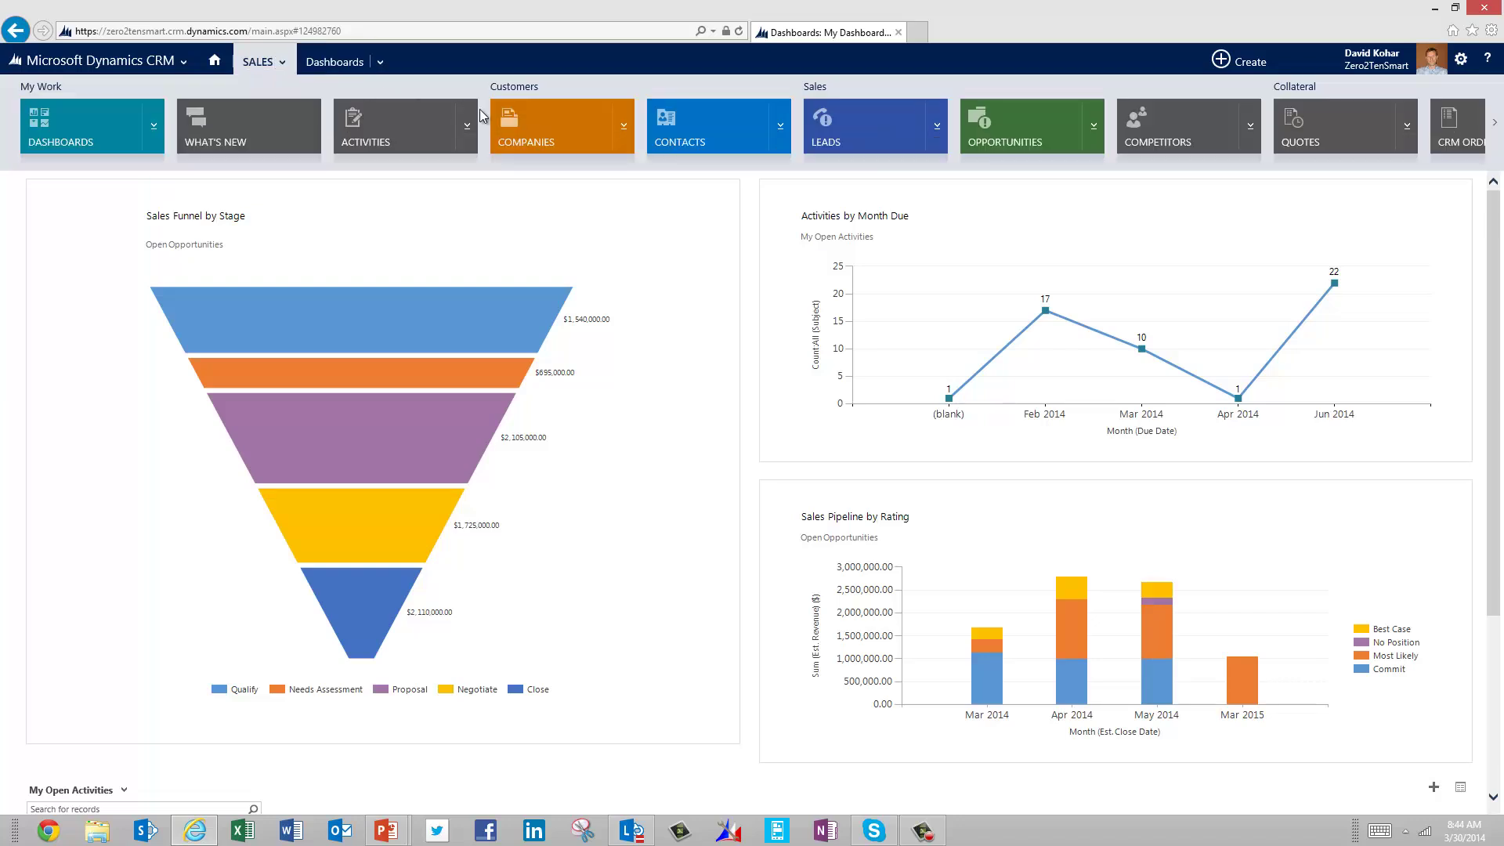
Open Active Companies, drill into the Tier 1 pie slice, then clear it to show all 17
{"action": "left_click", "coordinate": [481, 117]}
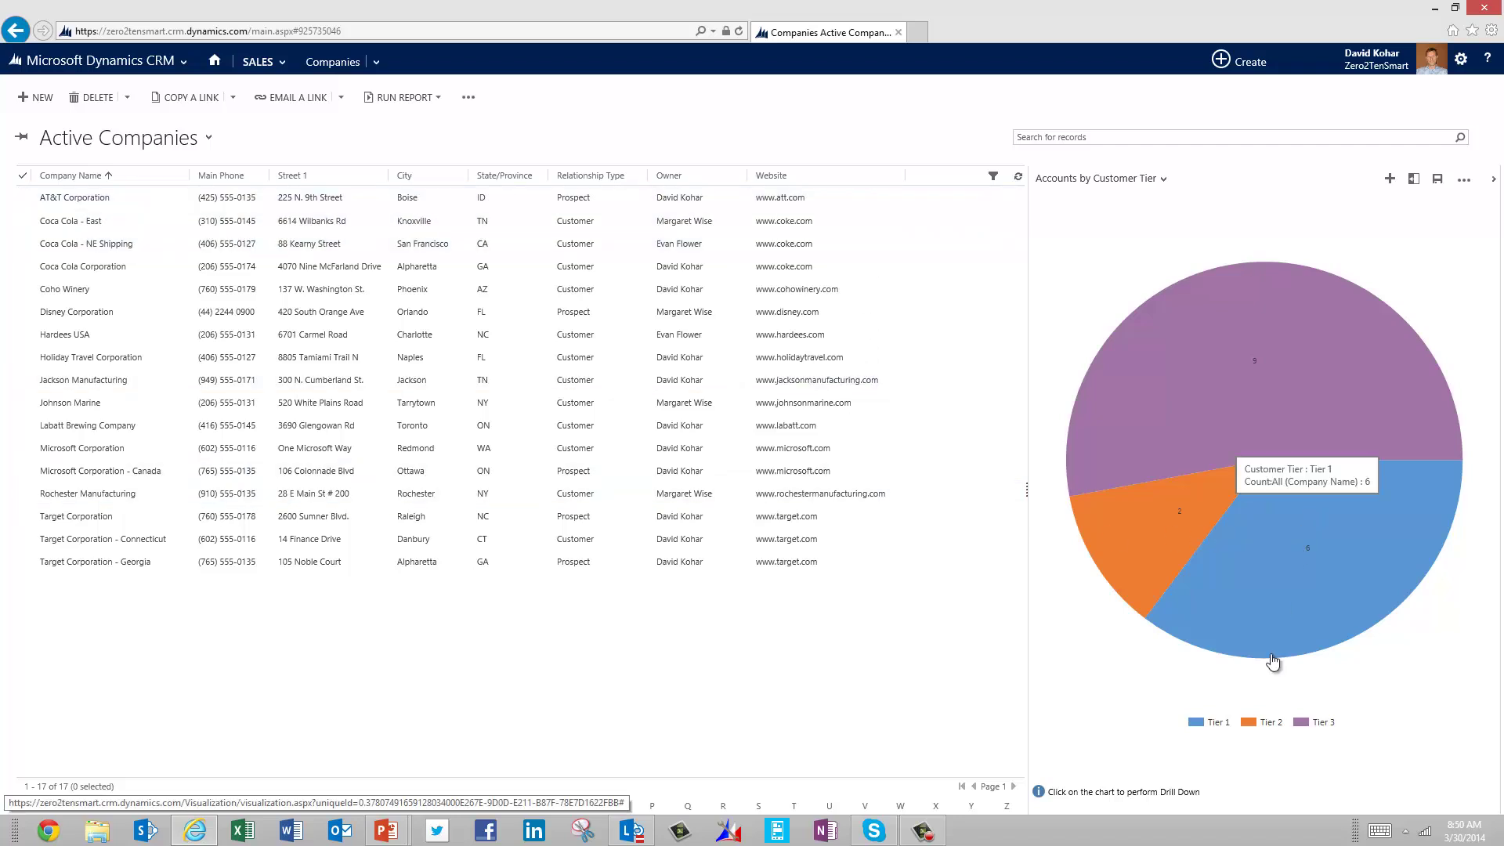
{"action": "left_click", "coordinate": [1273, 538]}
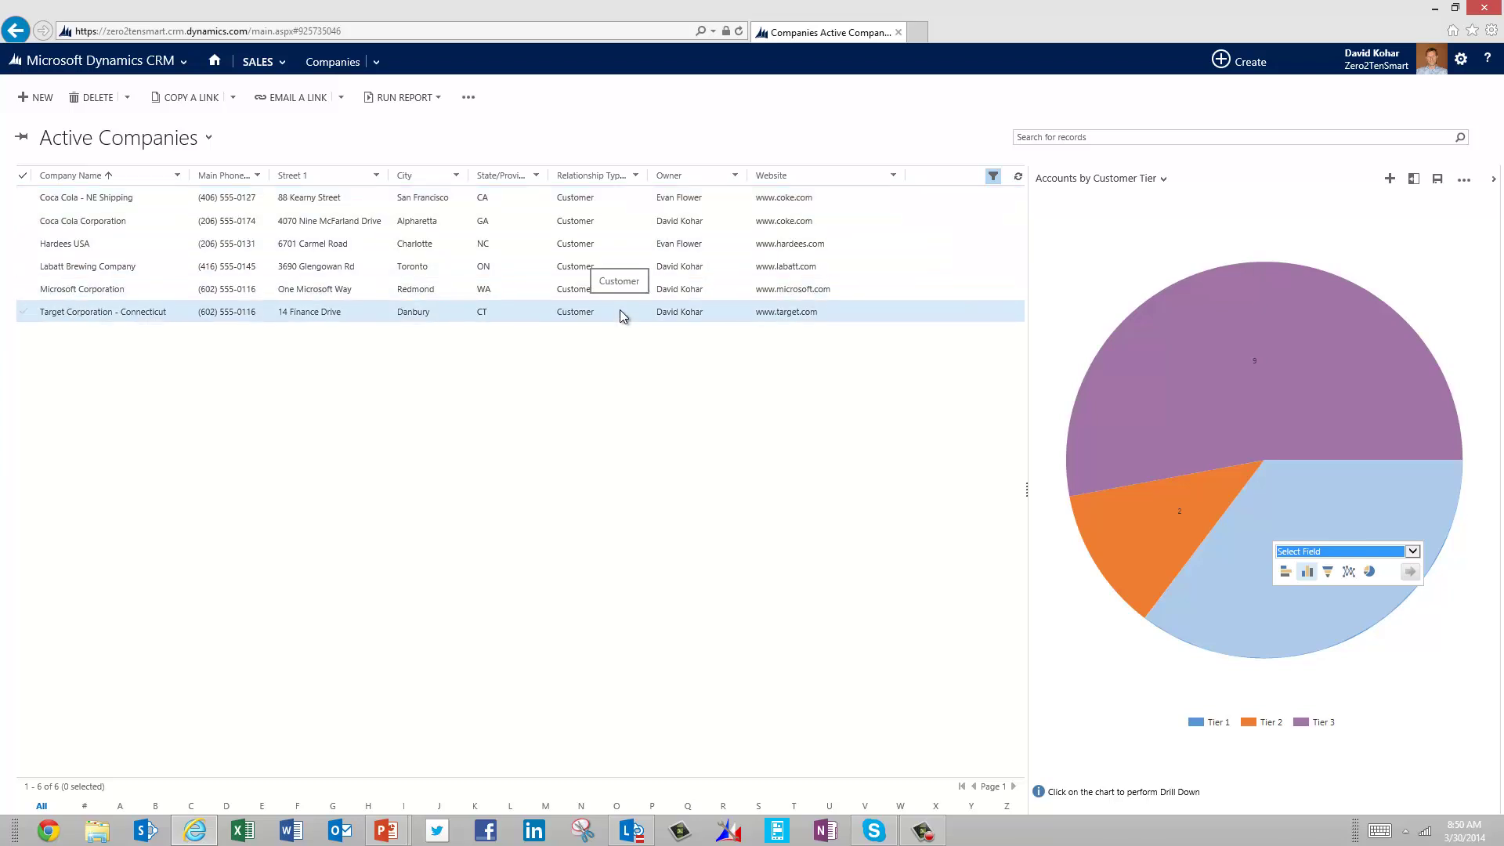
{"action": "left_click", "coordinate": [1105, 664]}
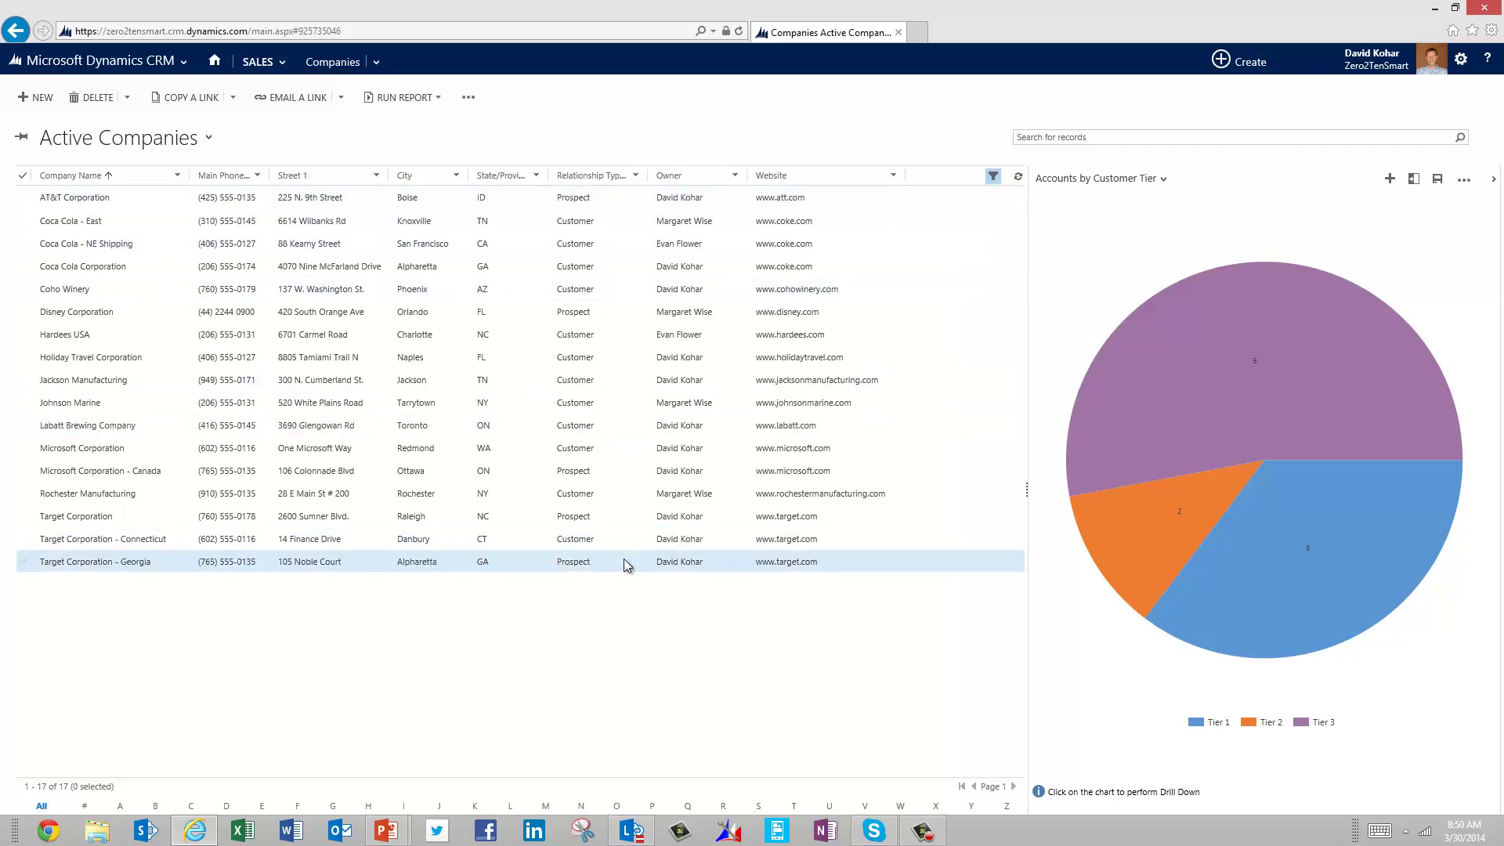
{"action": "left_click", "coordinate": [635, 175]}
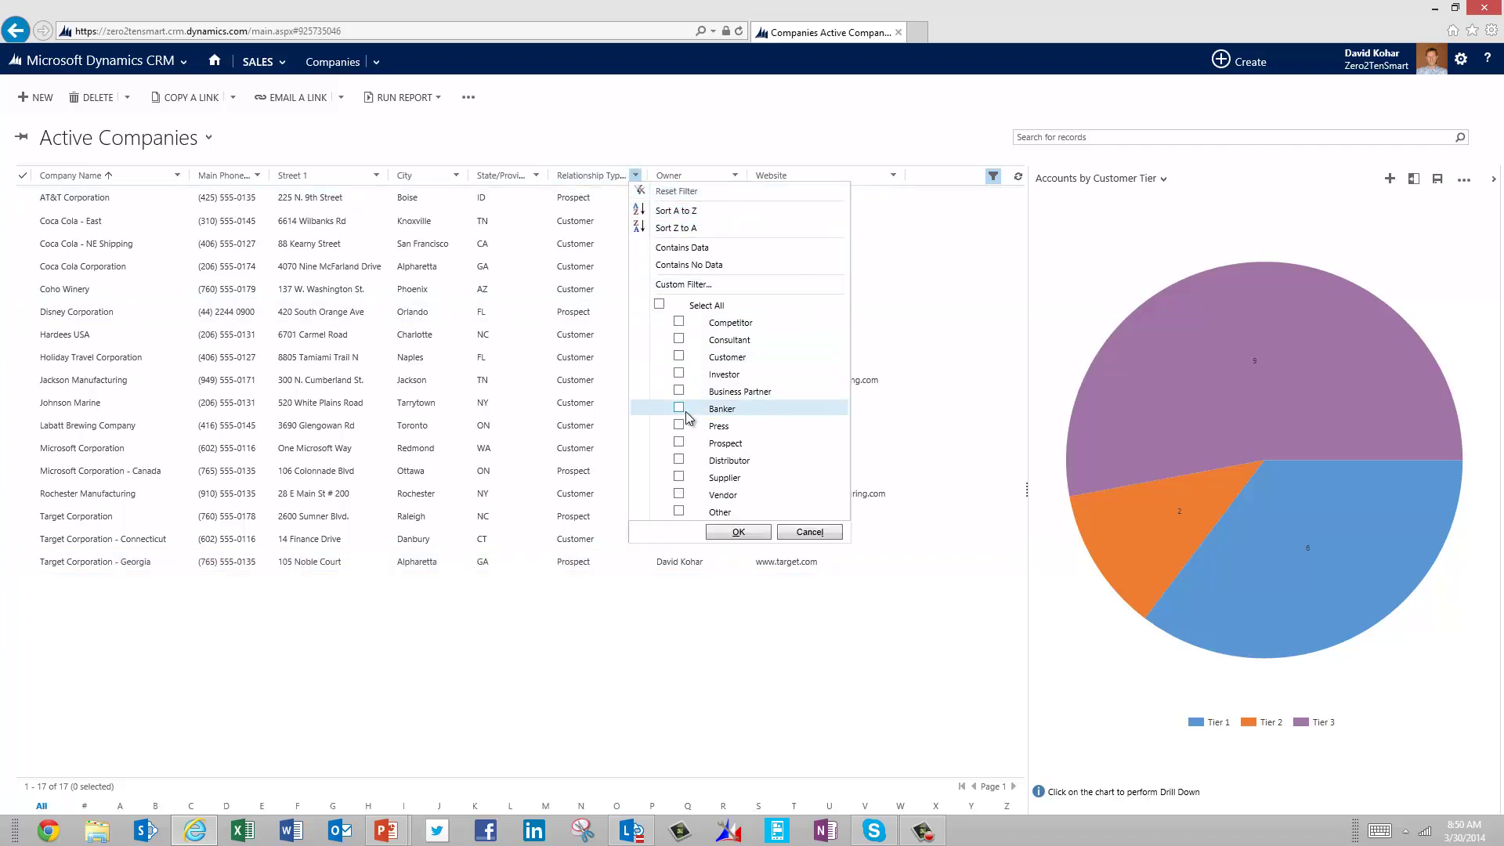
{"action": "left_click", "coordinate": [678, 356]}
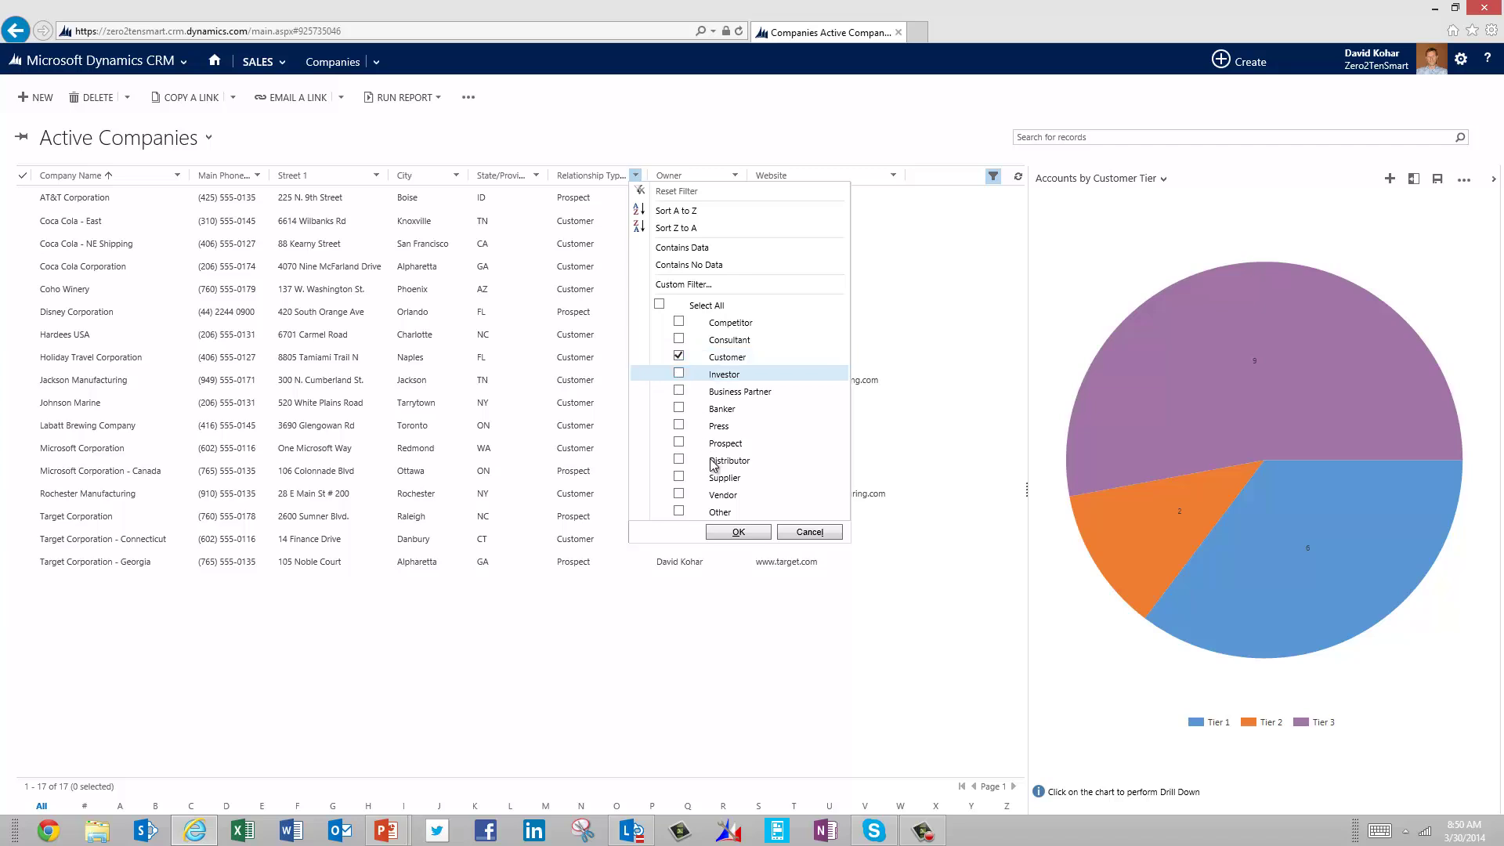
{"action": "left_click", "coordinate": [738, 532]}
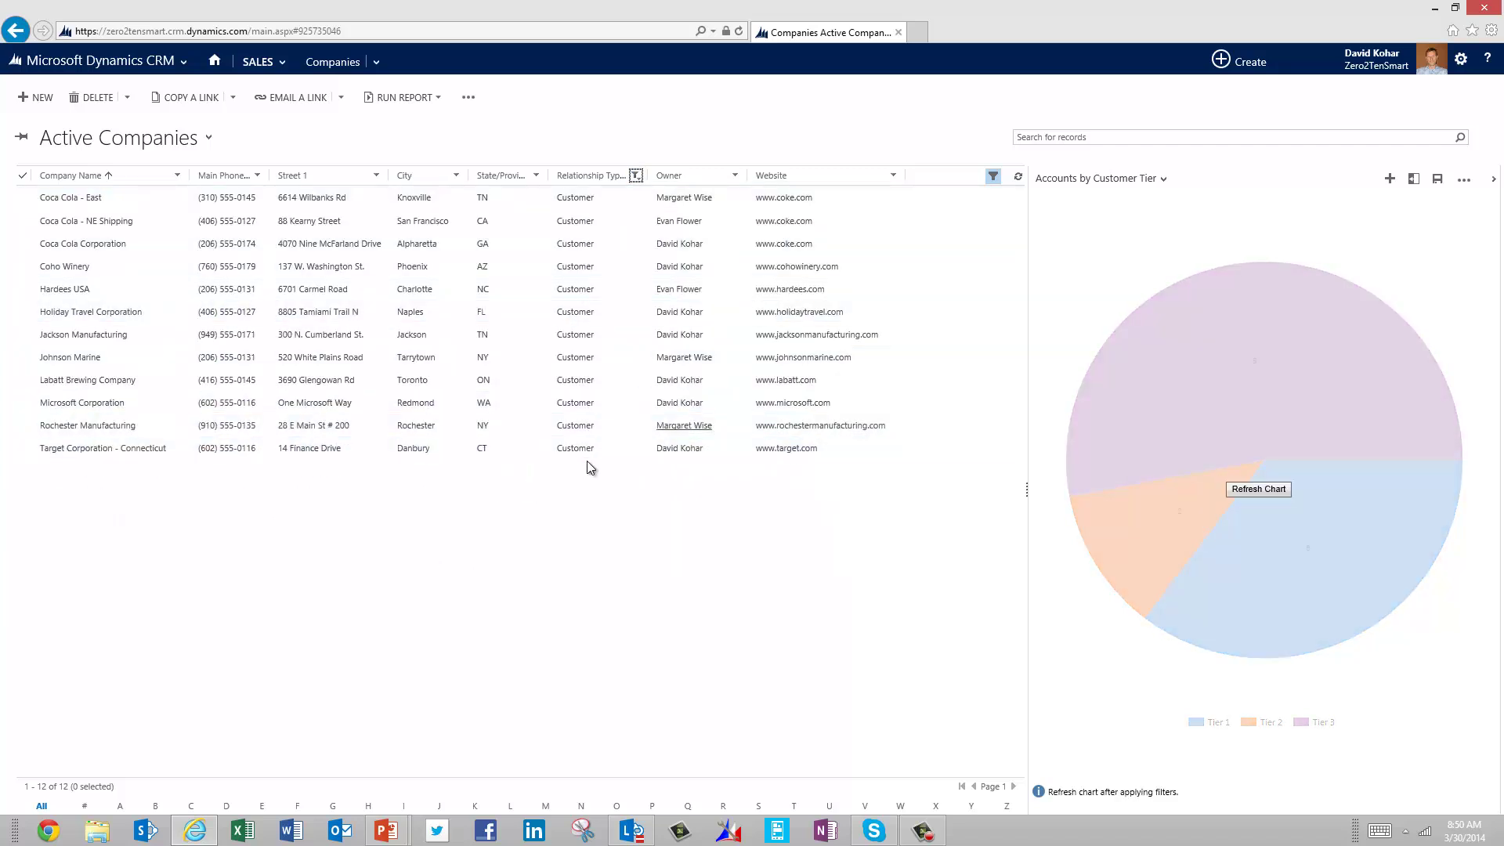
{"action": "left_click", "coordinate": [1253, 489]}
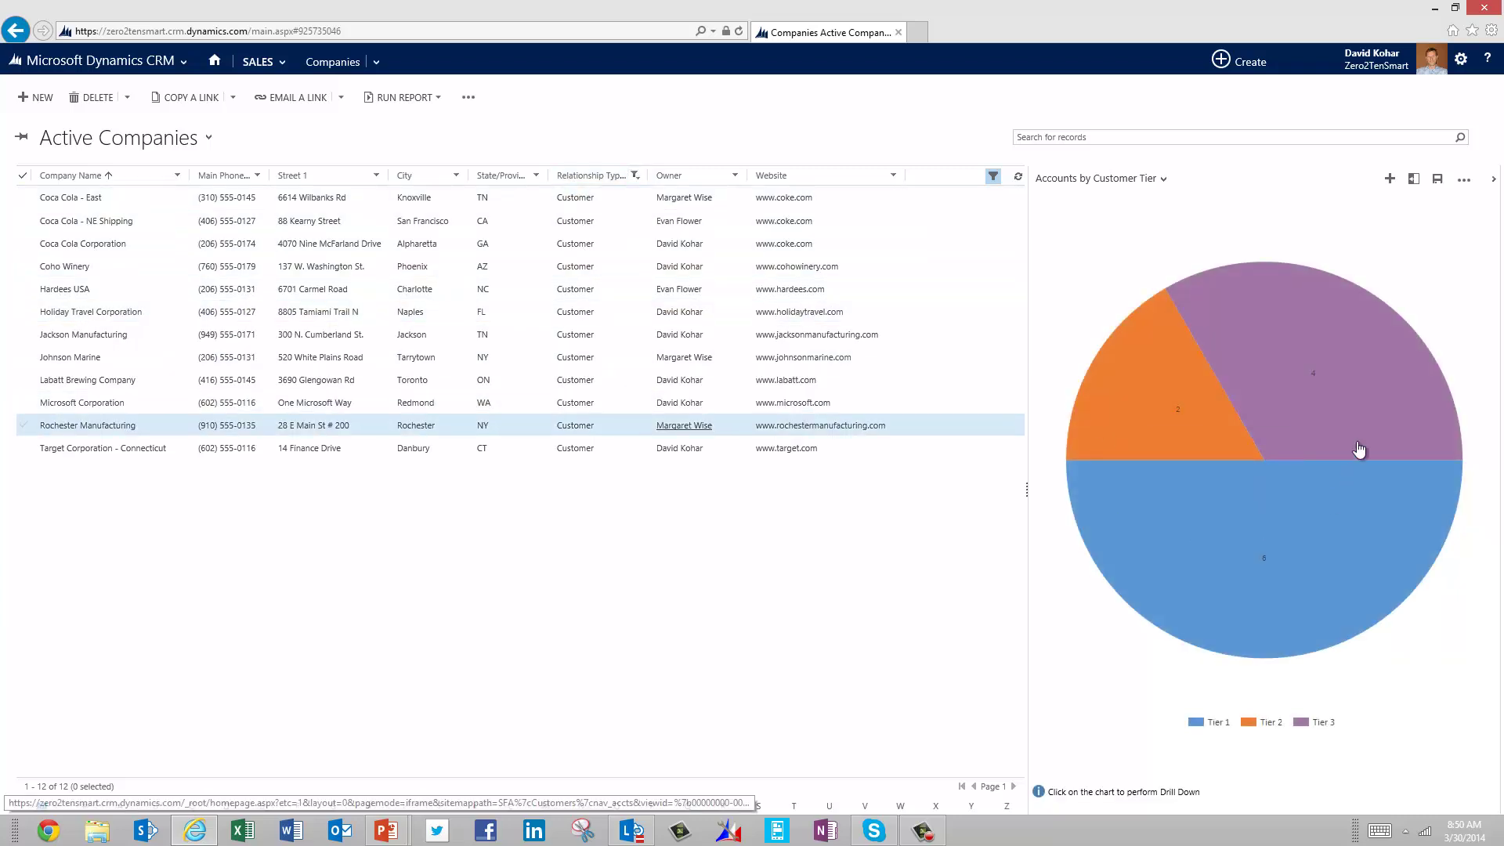
{"action": "mouse_move", "coordinate": [1317, 619]}
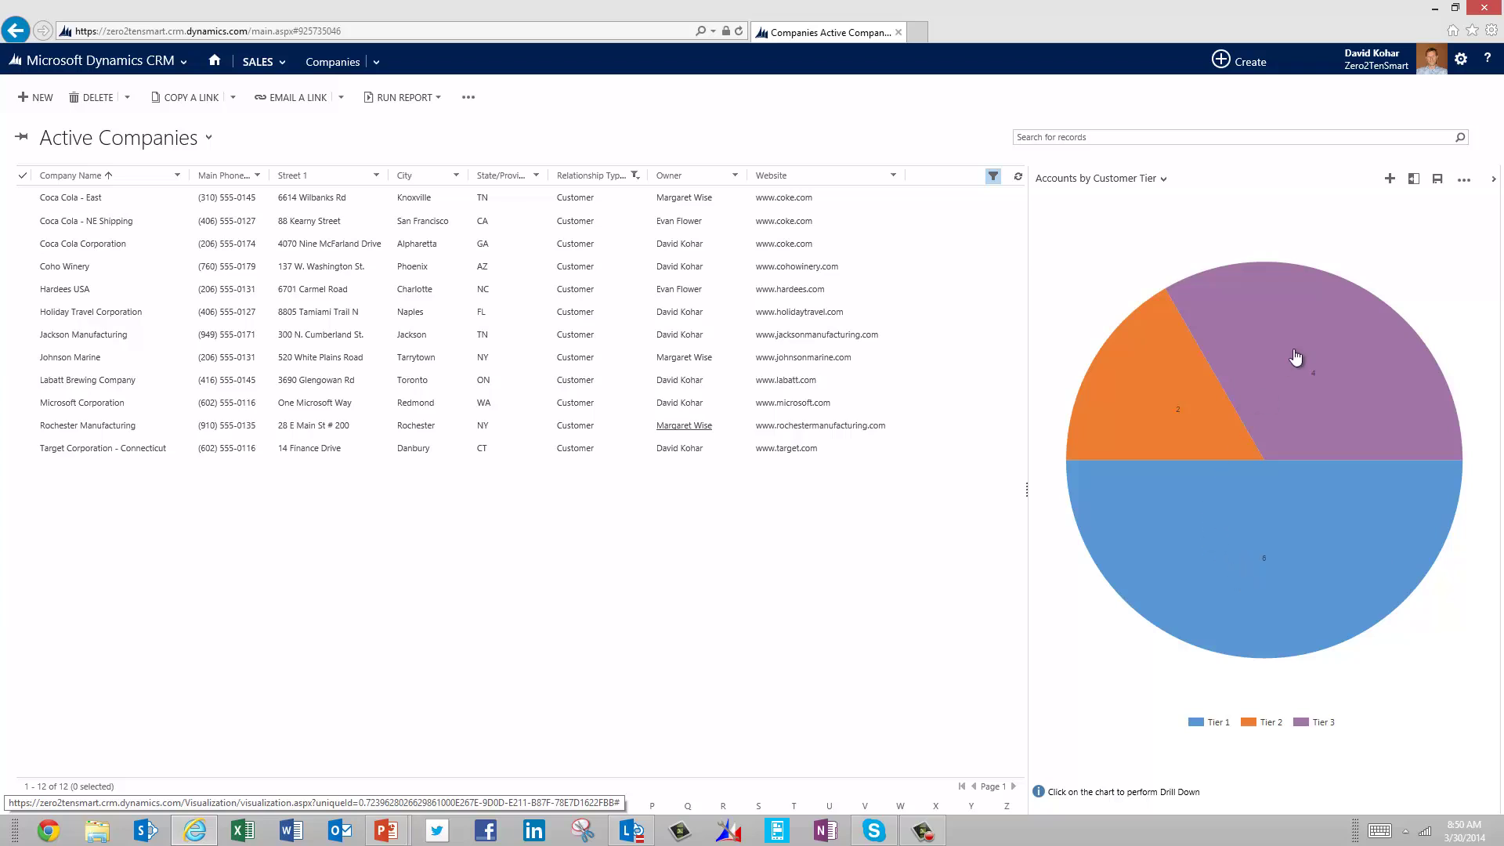
{"action": "mouse_move", "coordinate": [1297, 357]}
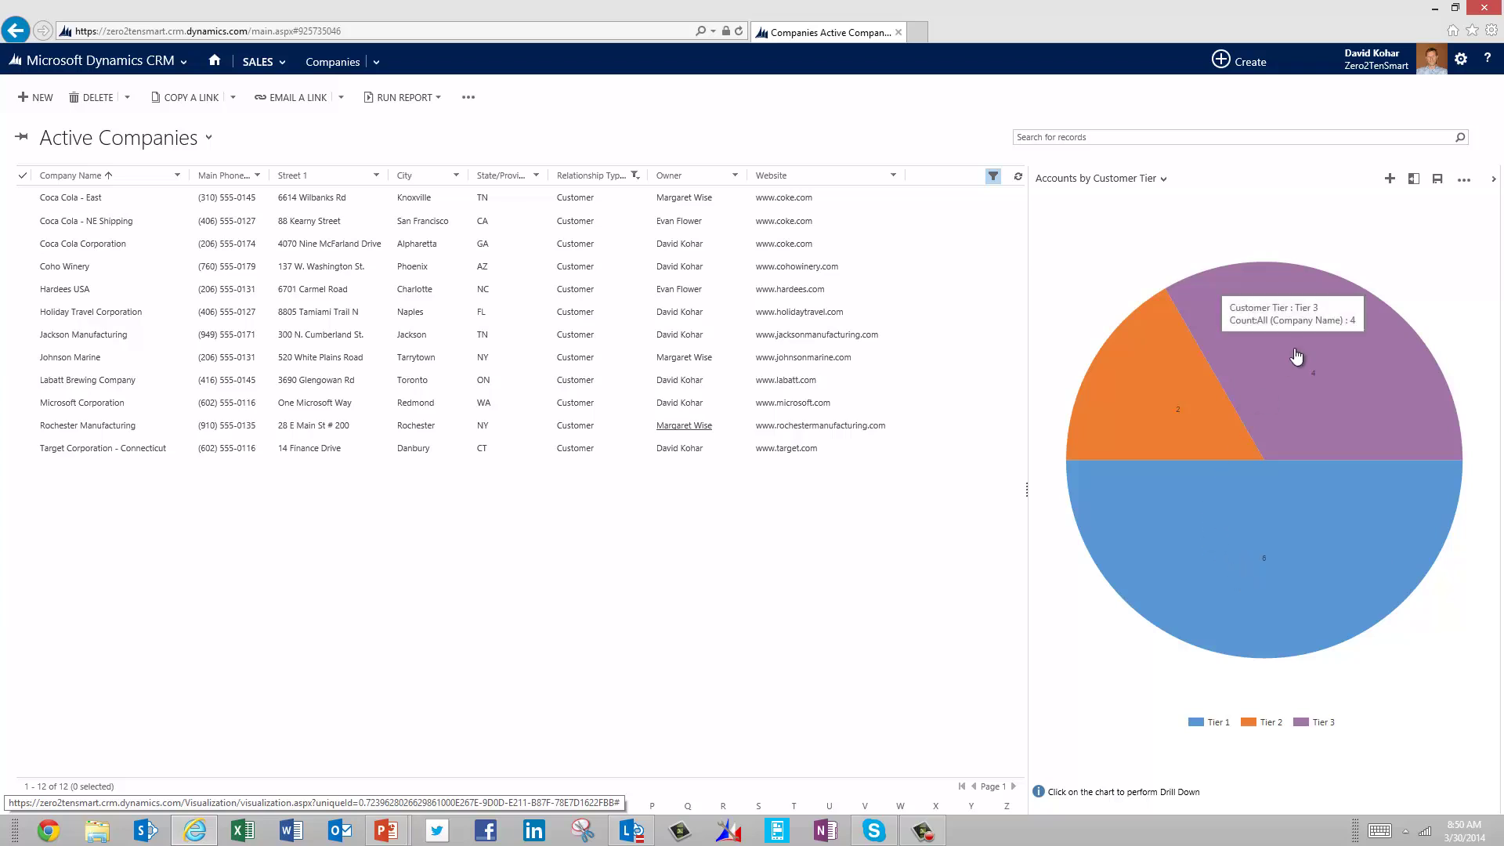
Chart the companies as Accounts by Owner, drill into the three-company owner, then undo the drill-down
{"action": "left_click", "coordinate": [1127, 184]}
{"action": "left_click", "coordinate": [1108, 244]}
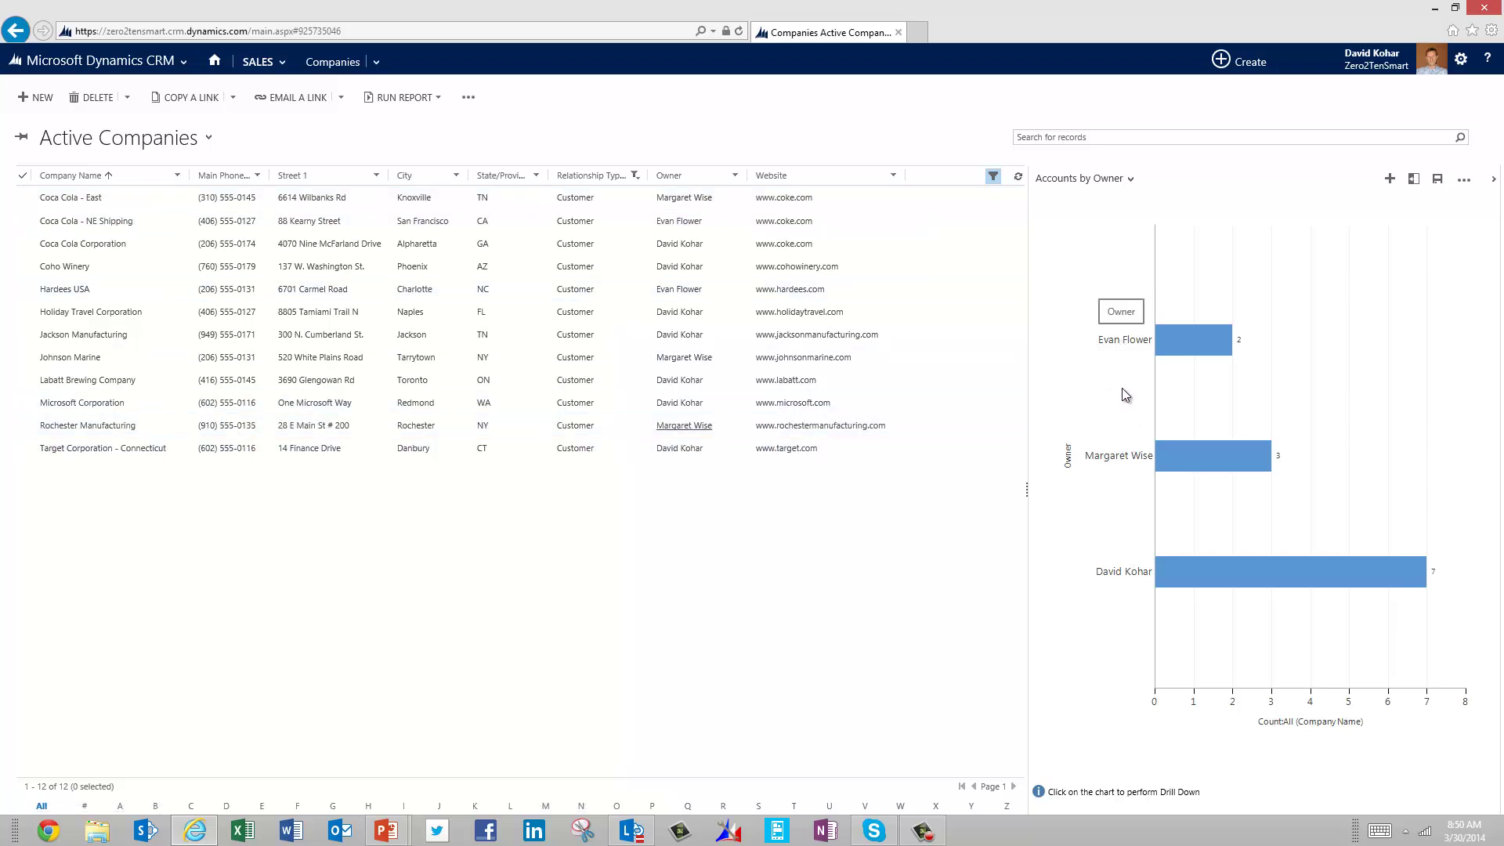
{"action": "left_click", "coordinate": [1216, 453]}
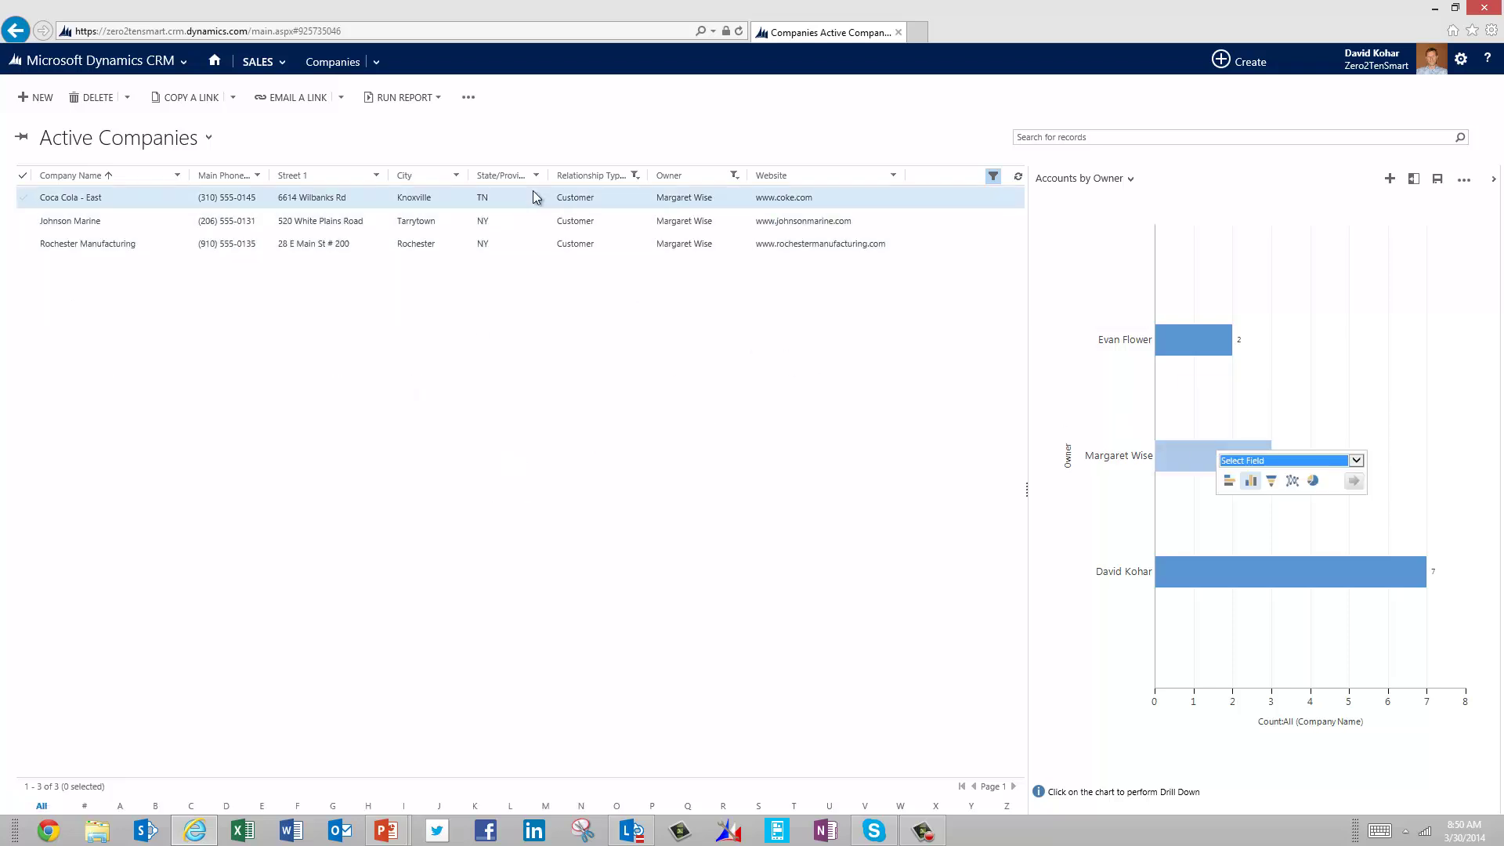
{"action": "left_click", "coordinate": [993, 497]}
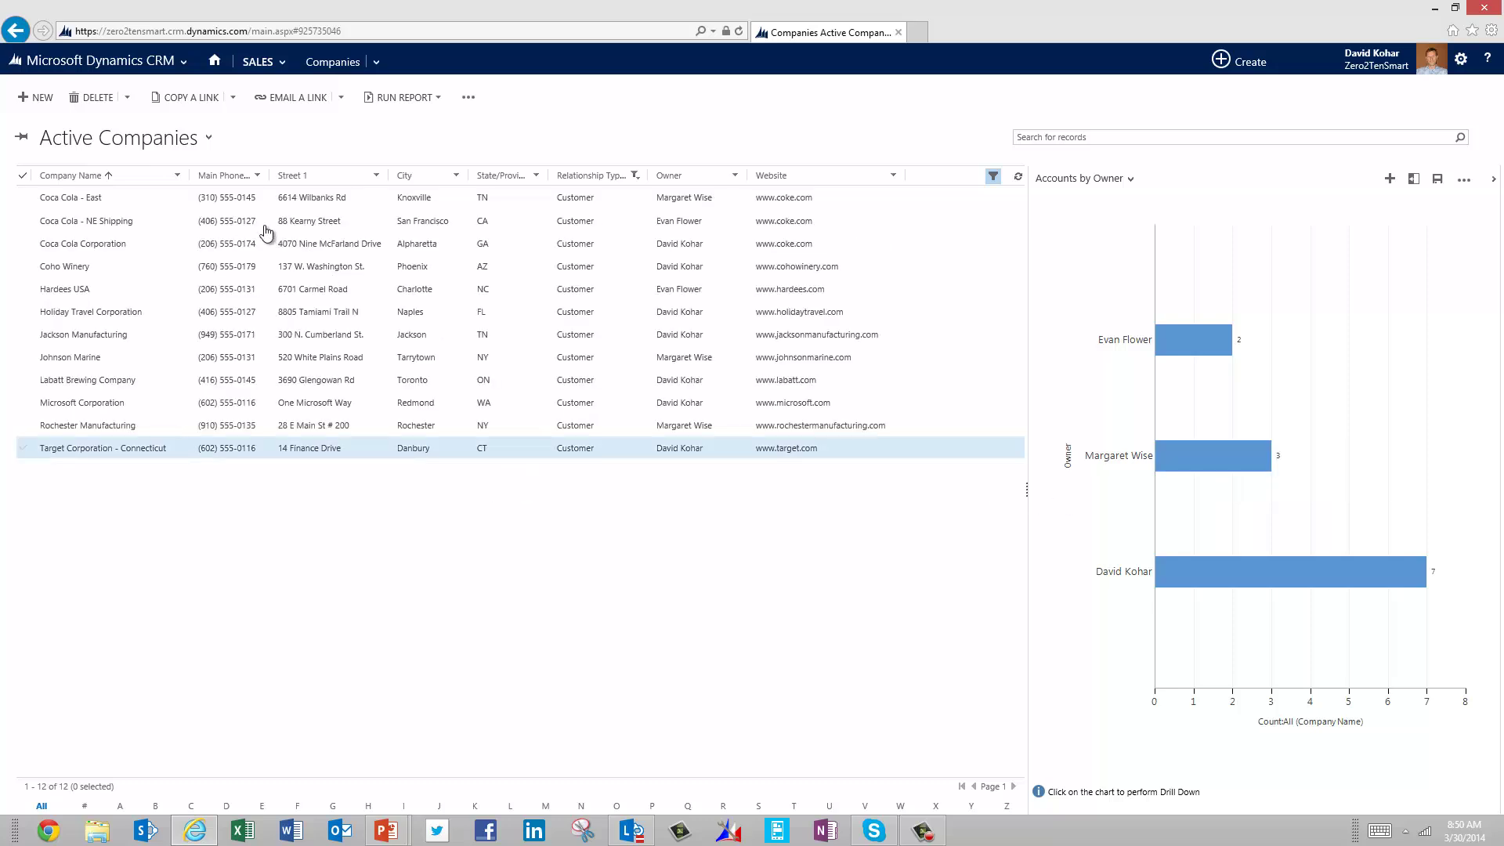
{"action": "left_click", "coordinate": [189, 143]}
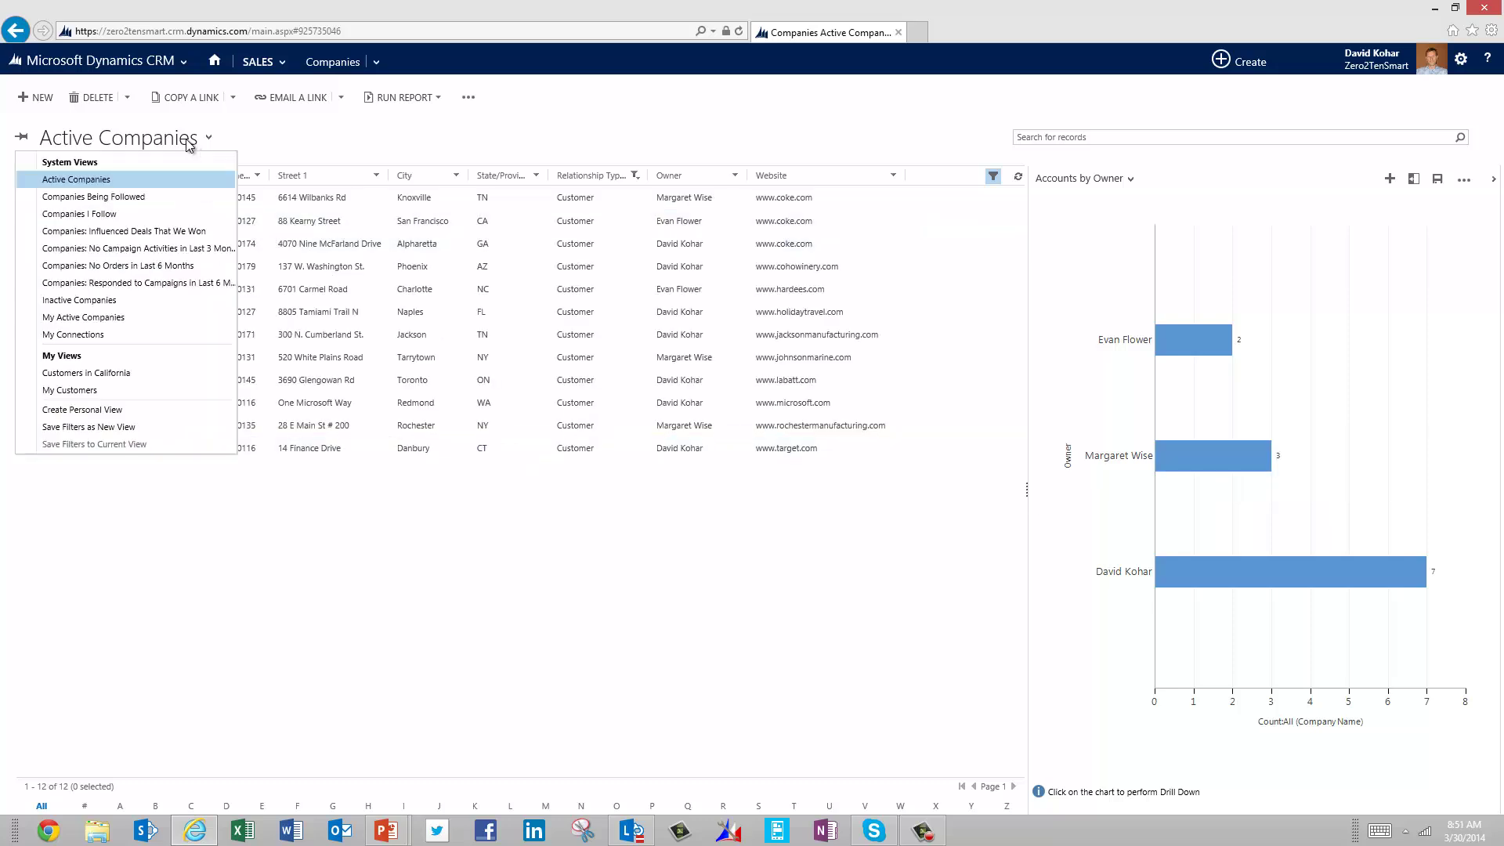
Select My Customers, chart it by customer tier, and drill into the two Tier 3 companies
{"action": "left_click", "coordinate": [66, 391]}
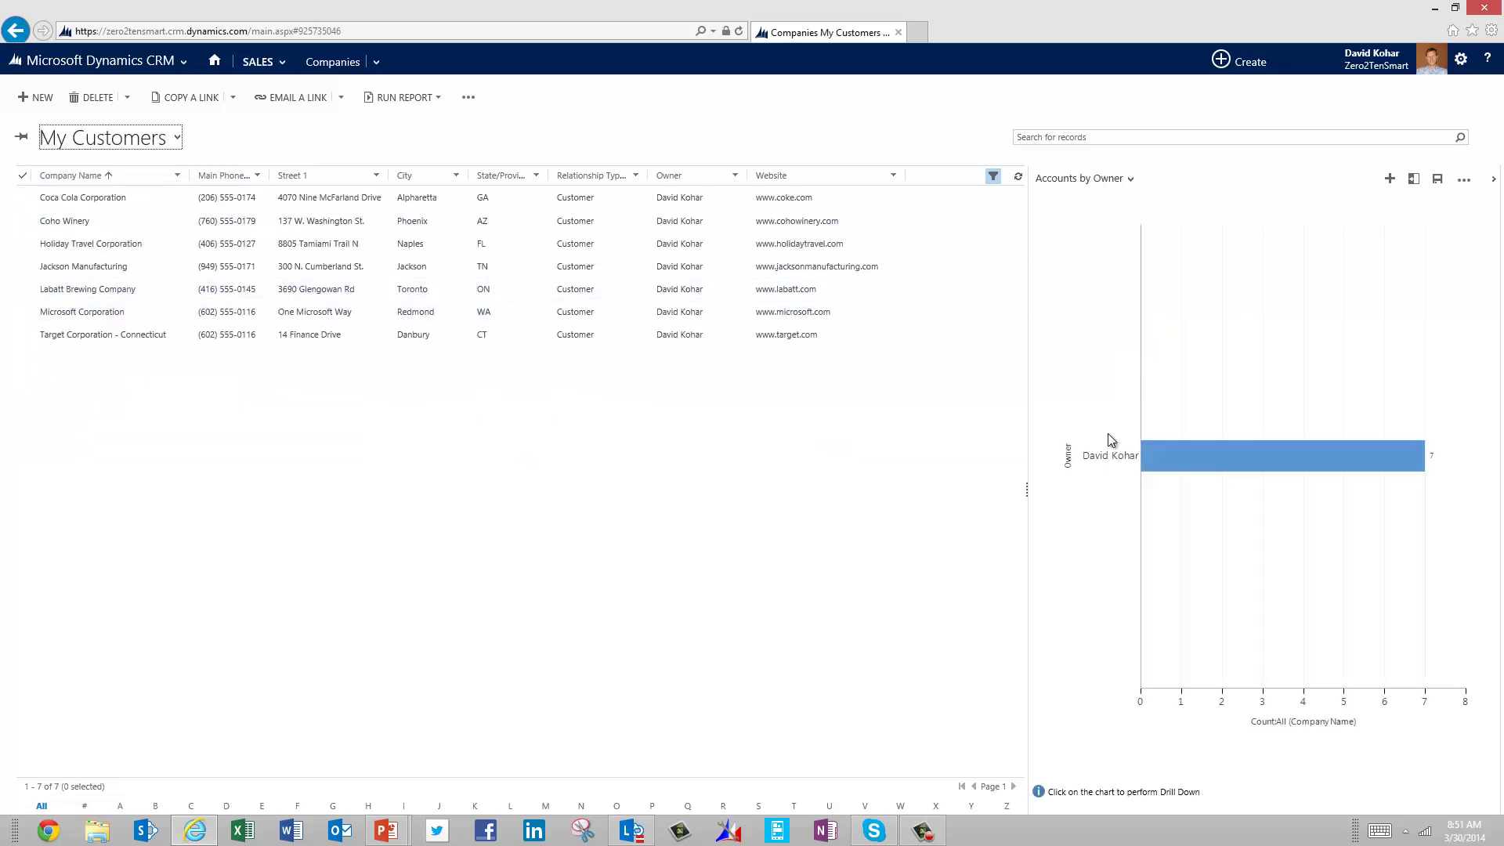
{"action": "left_click", "coordinate": [1073, 179]}
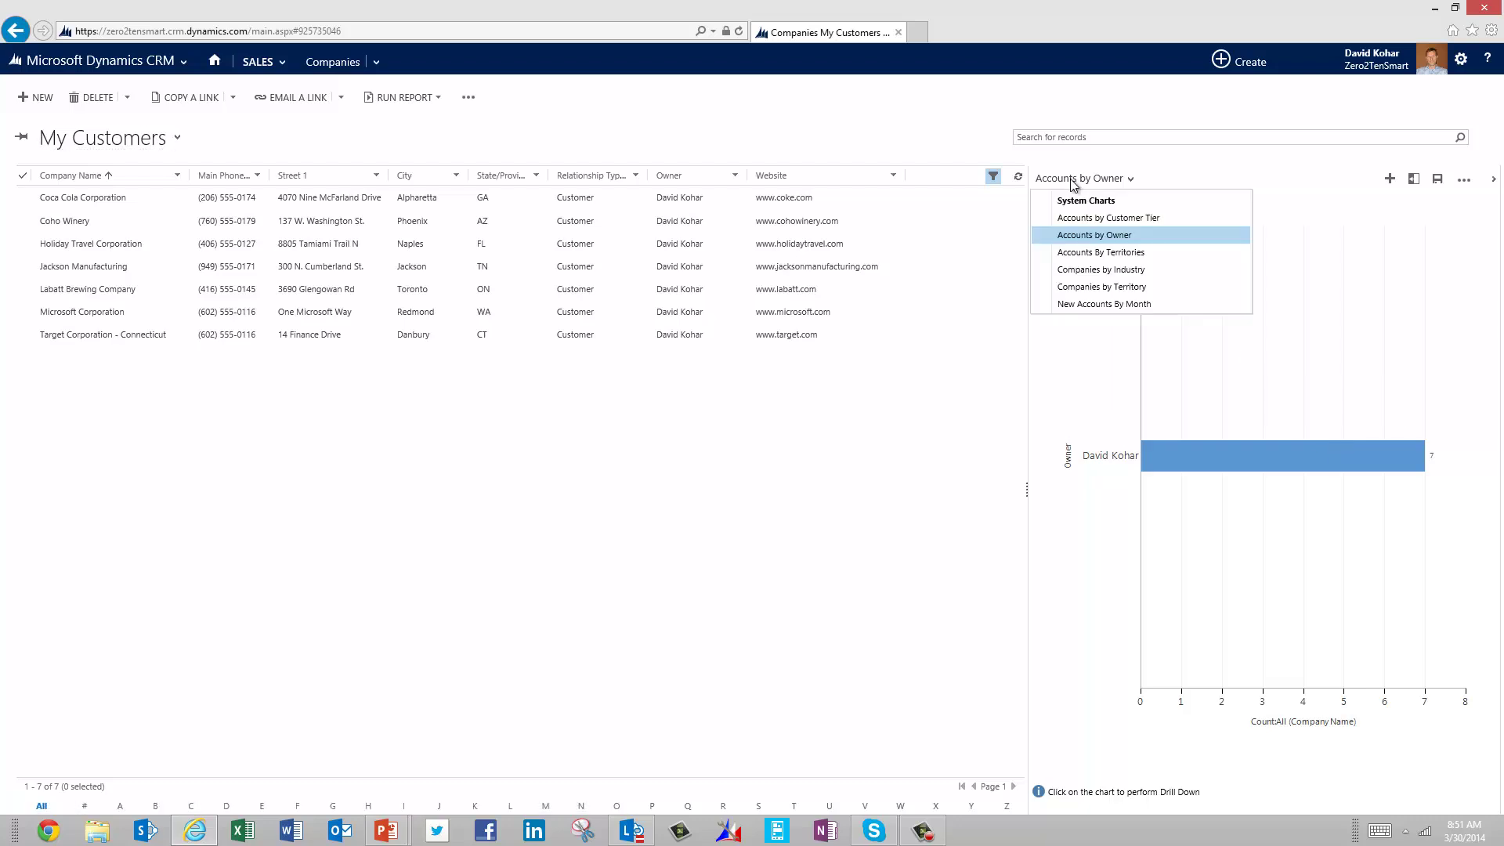
{"action": "left_click", "coordinate": [1085, 219]}
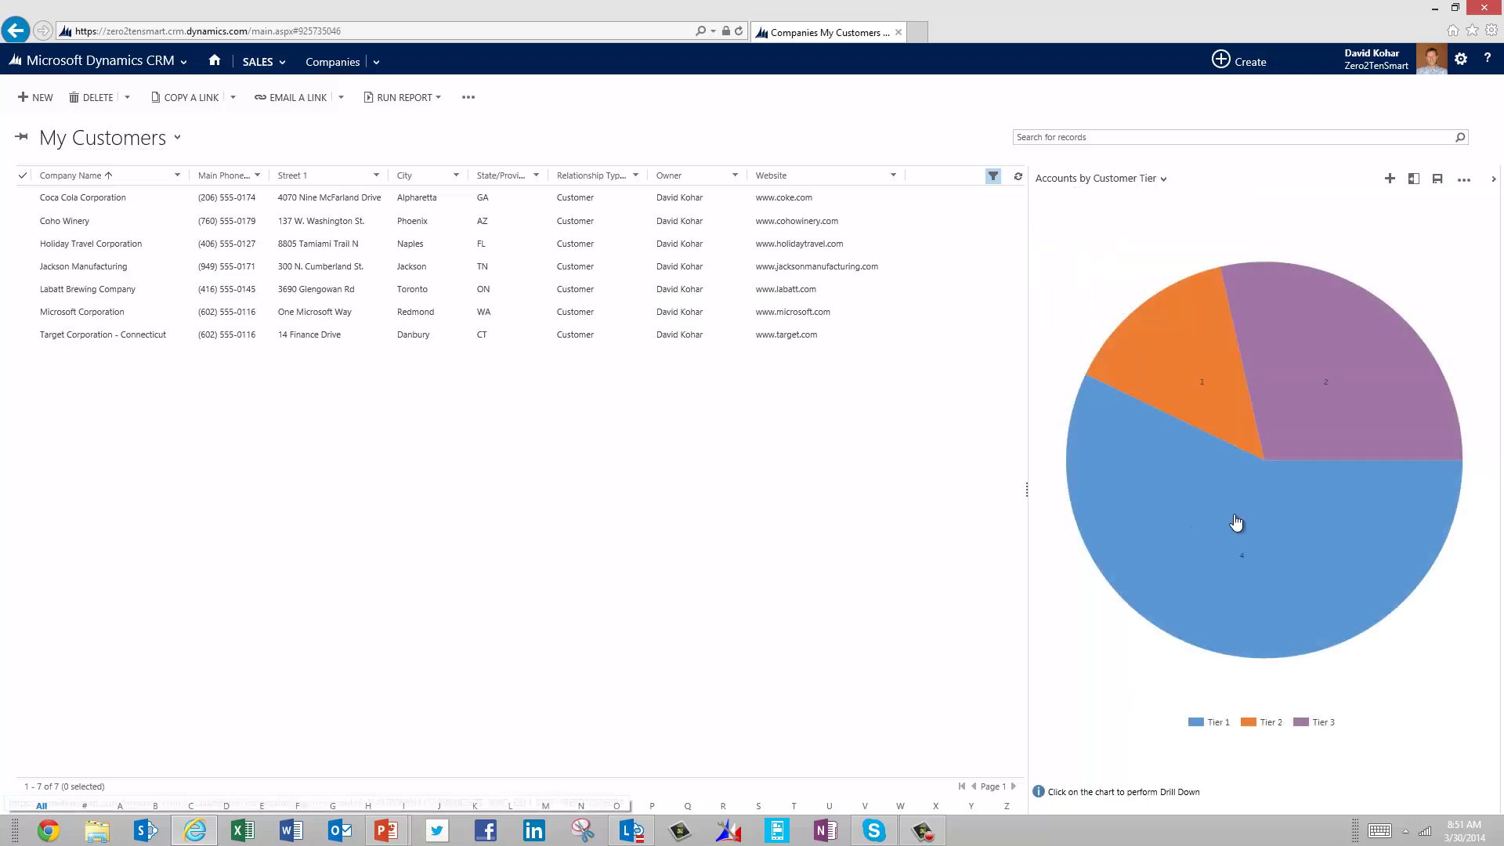
{"action": "mouse_move", "coordinate": [1376, 379]}
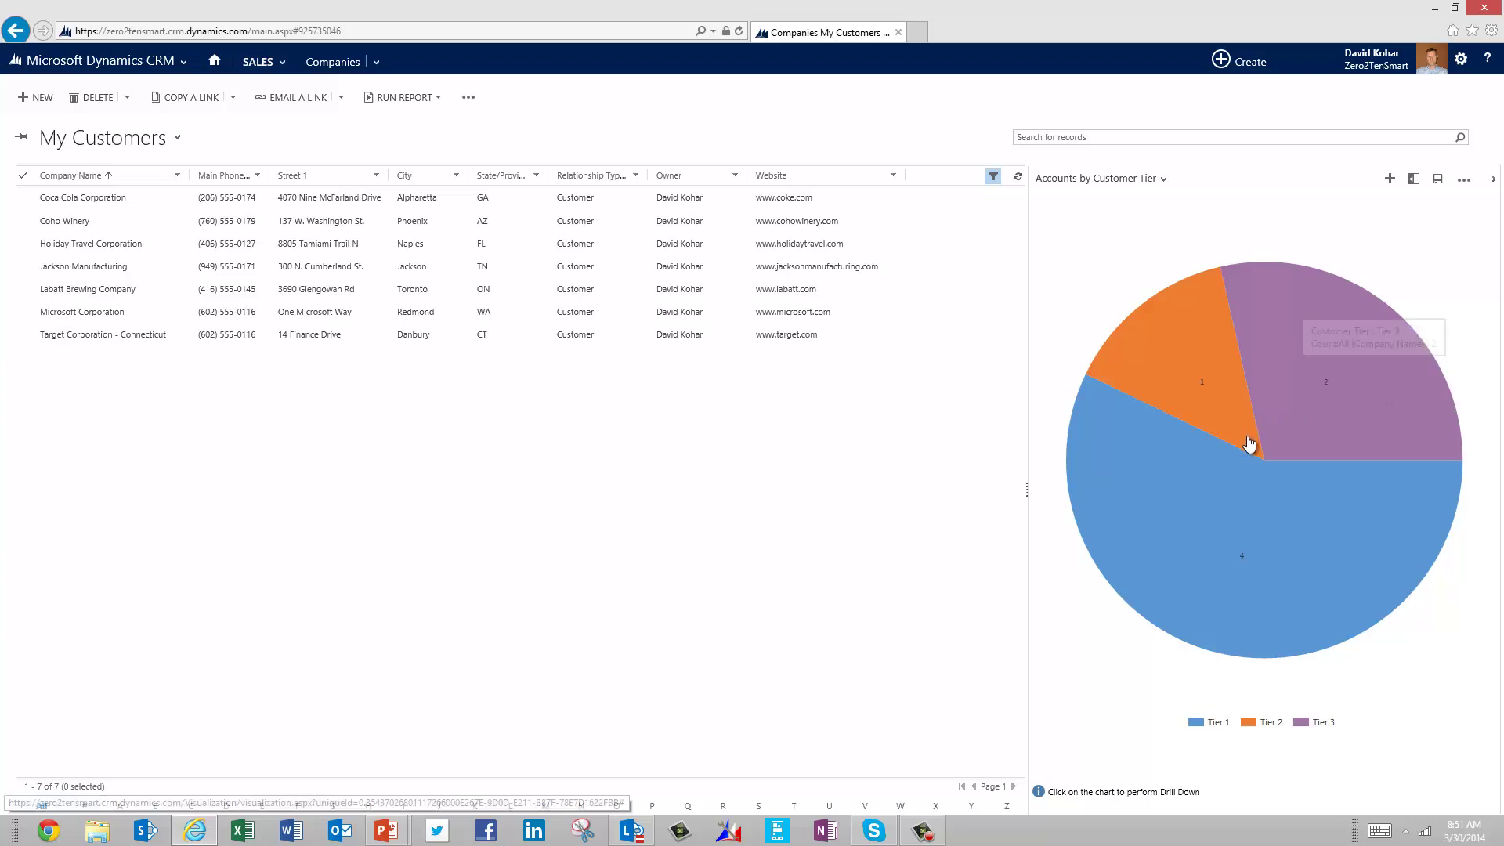
{"action": "left_click", "coordinate": [1320, 391]}
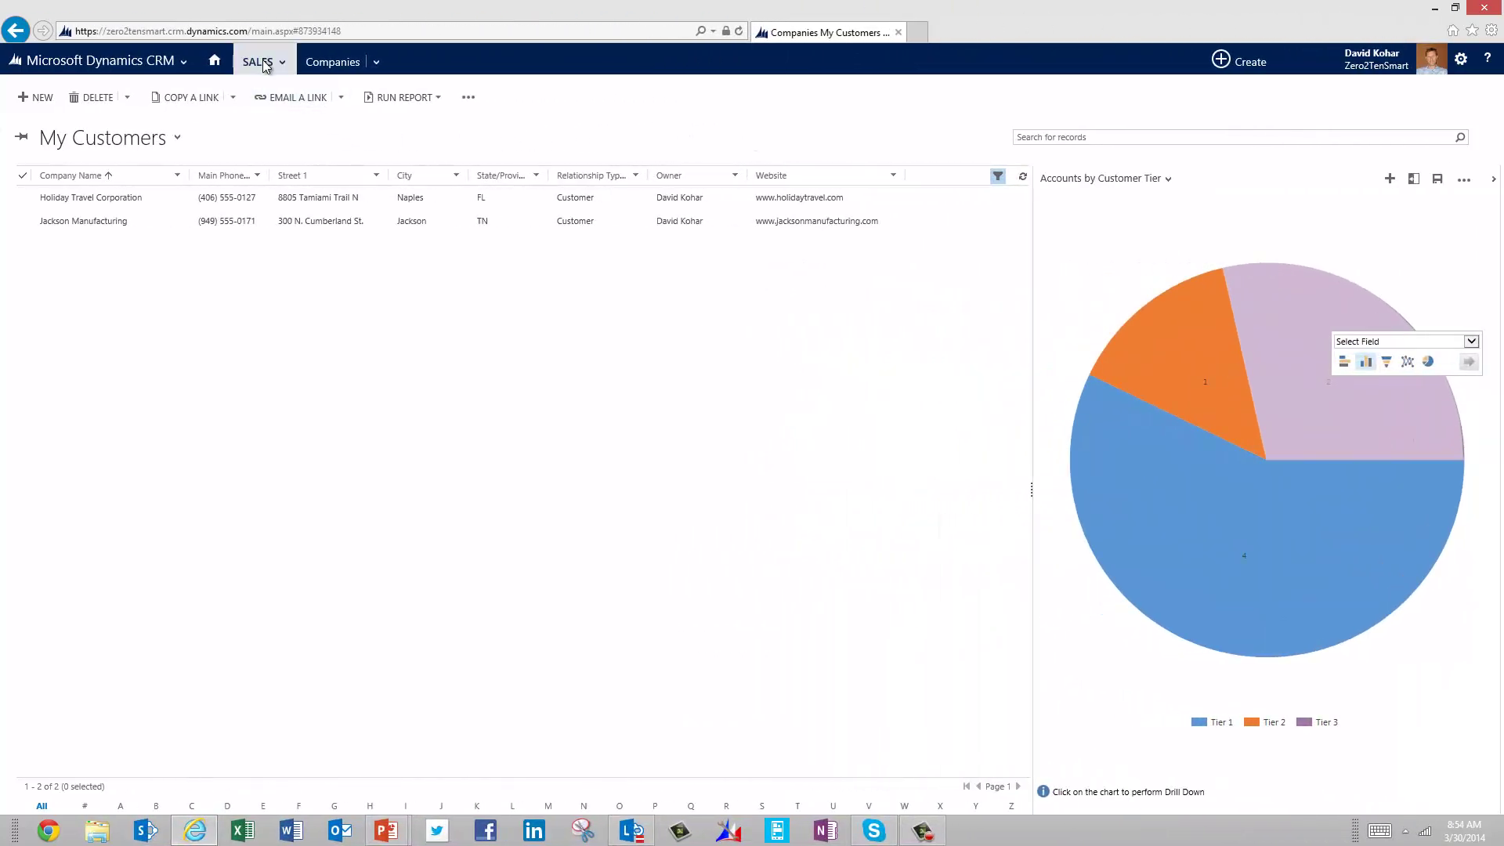
Go to Opportunities from the SALES menu and refresh the revenue-by-stage funnel chart
{"action": "left_click", "coordinate": [263, 62]}
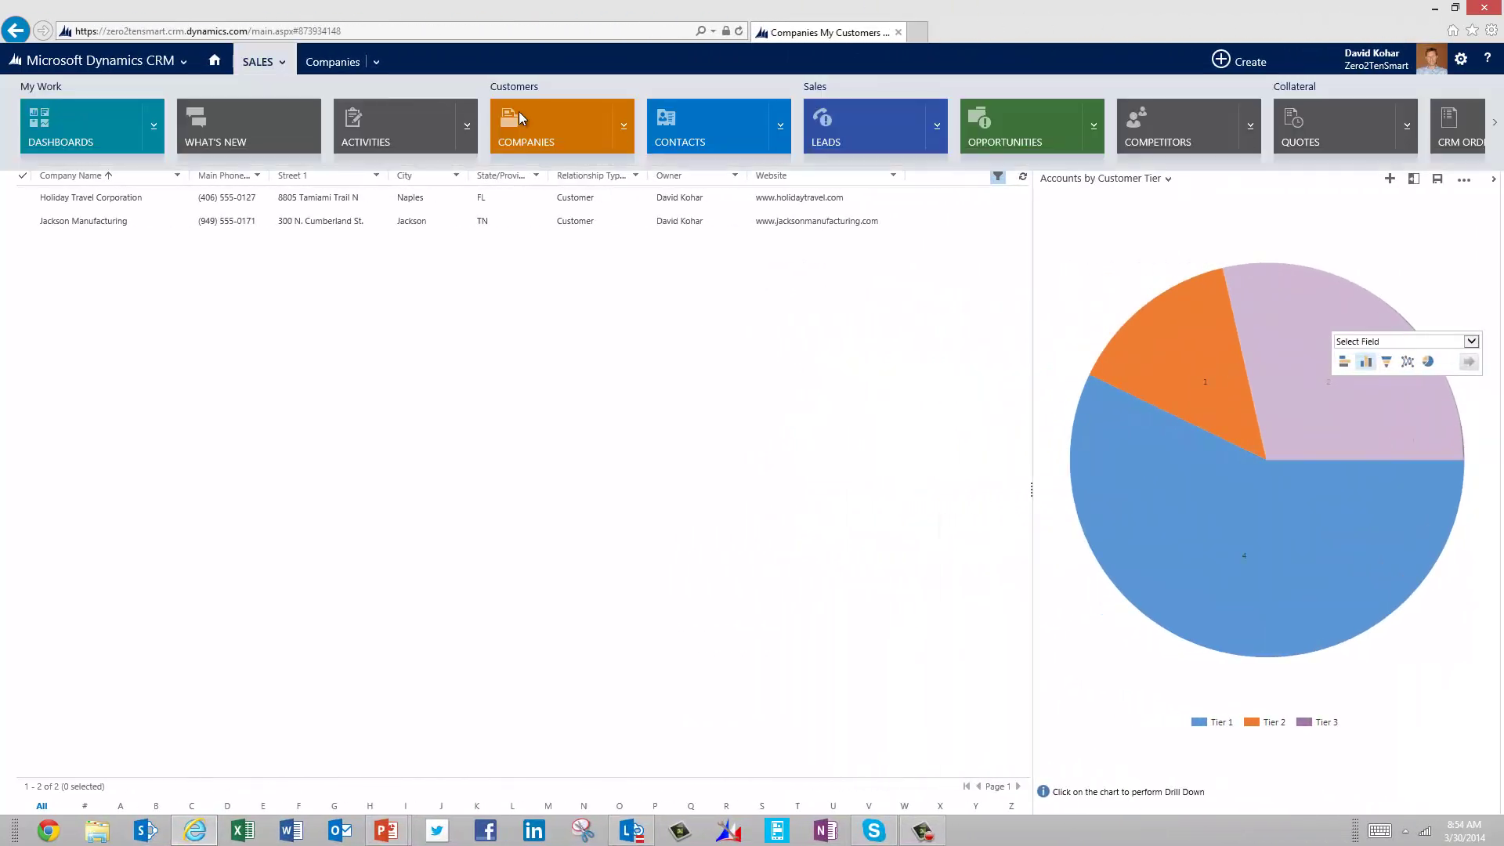
{"action": "left_click", "coordinate": [1030, 141]}
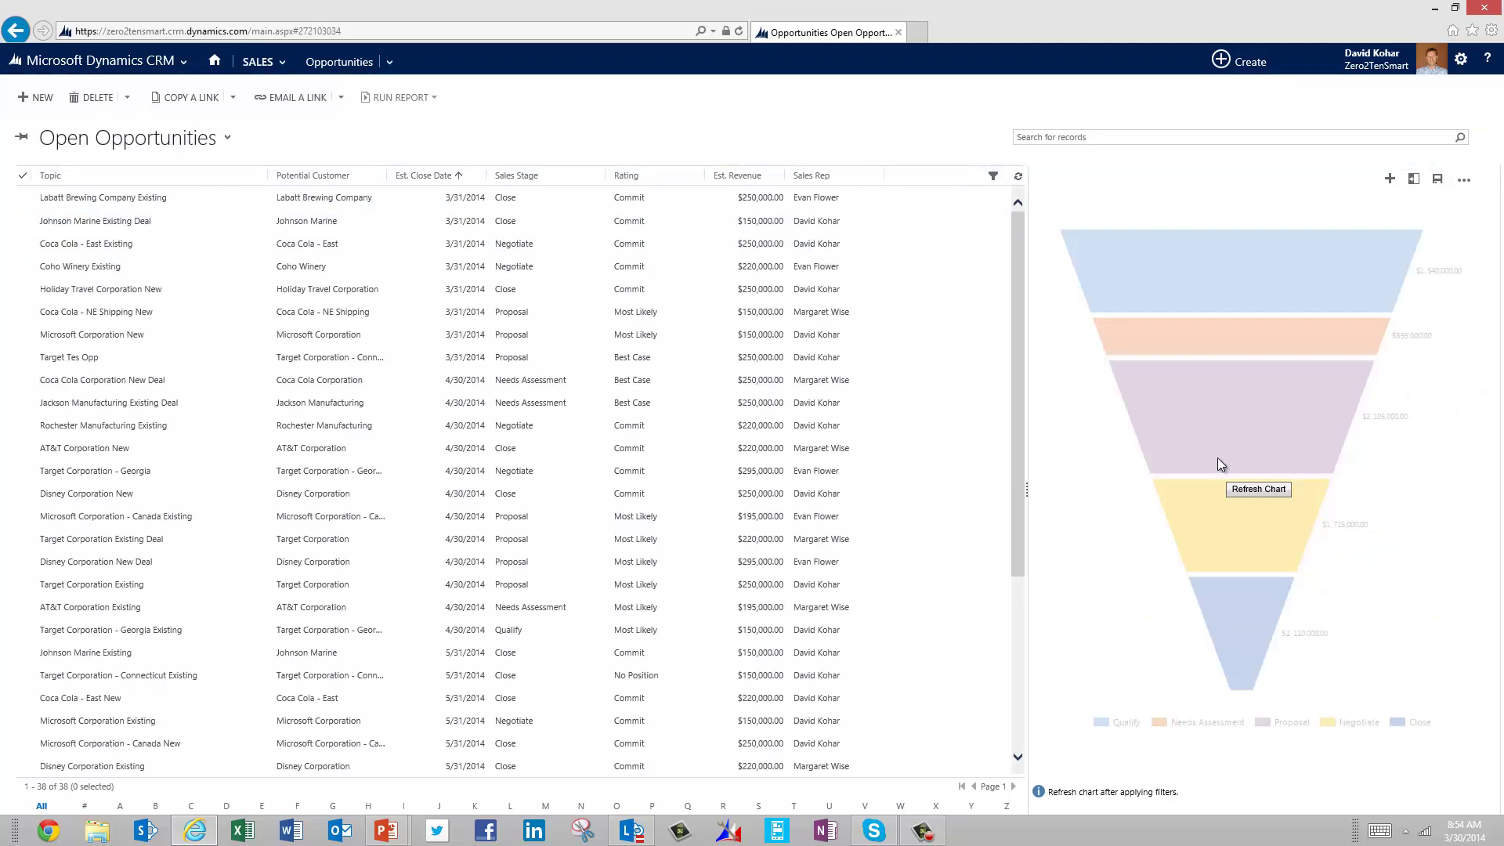
{"action": "left_click", "coordinate": [1246, 492]}
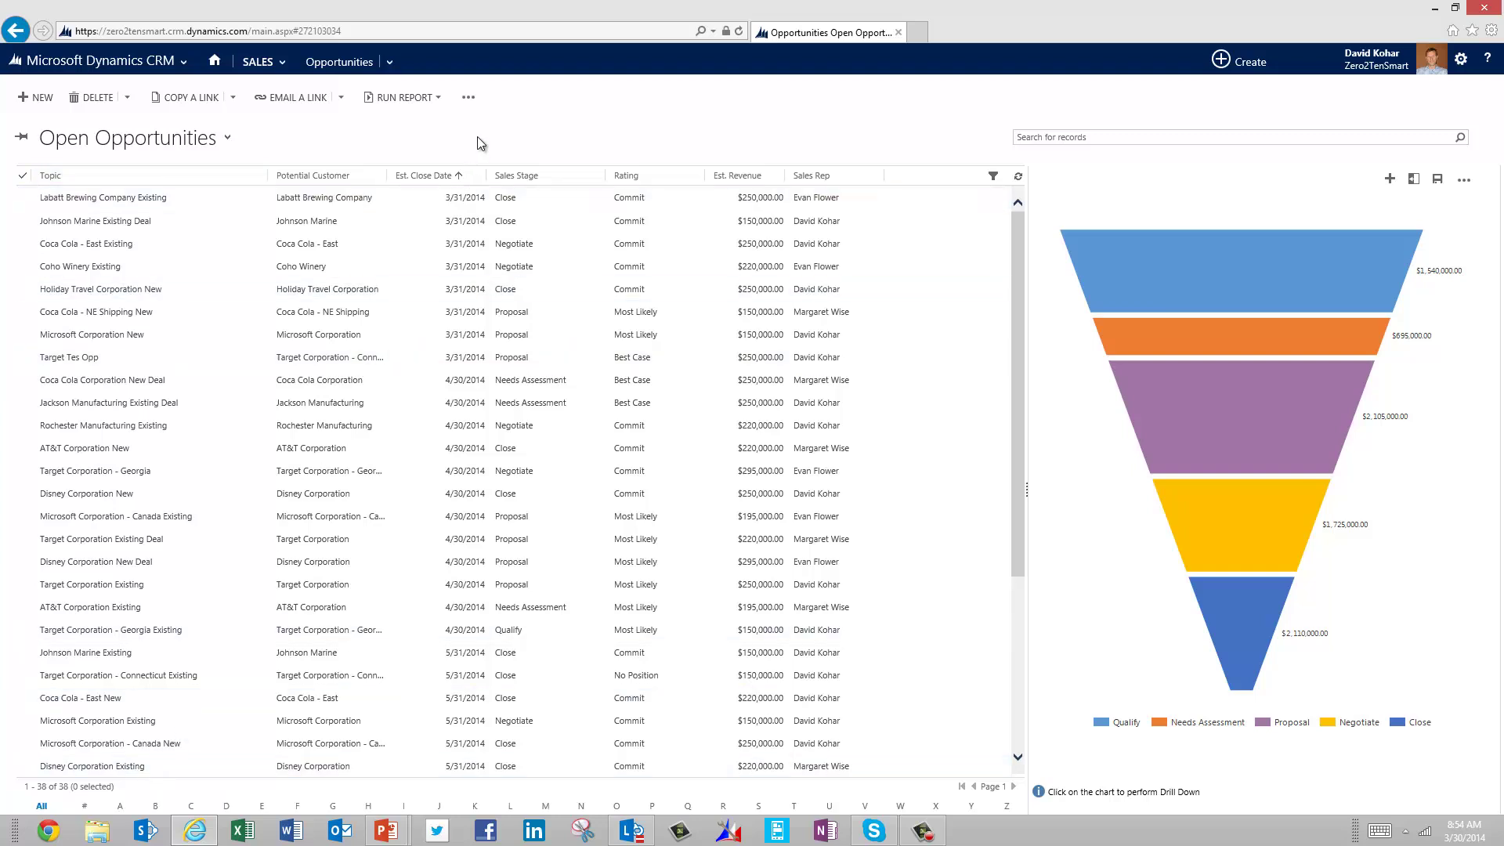
Export Open Opportunities as a static Excel worksheet without re-import headings, and open the downloaded file
{"action": "left_click", "coordinate": [468, 97]}
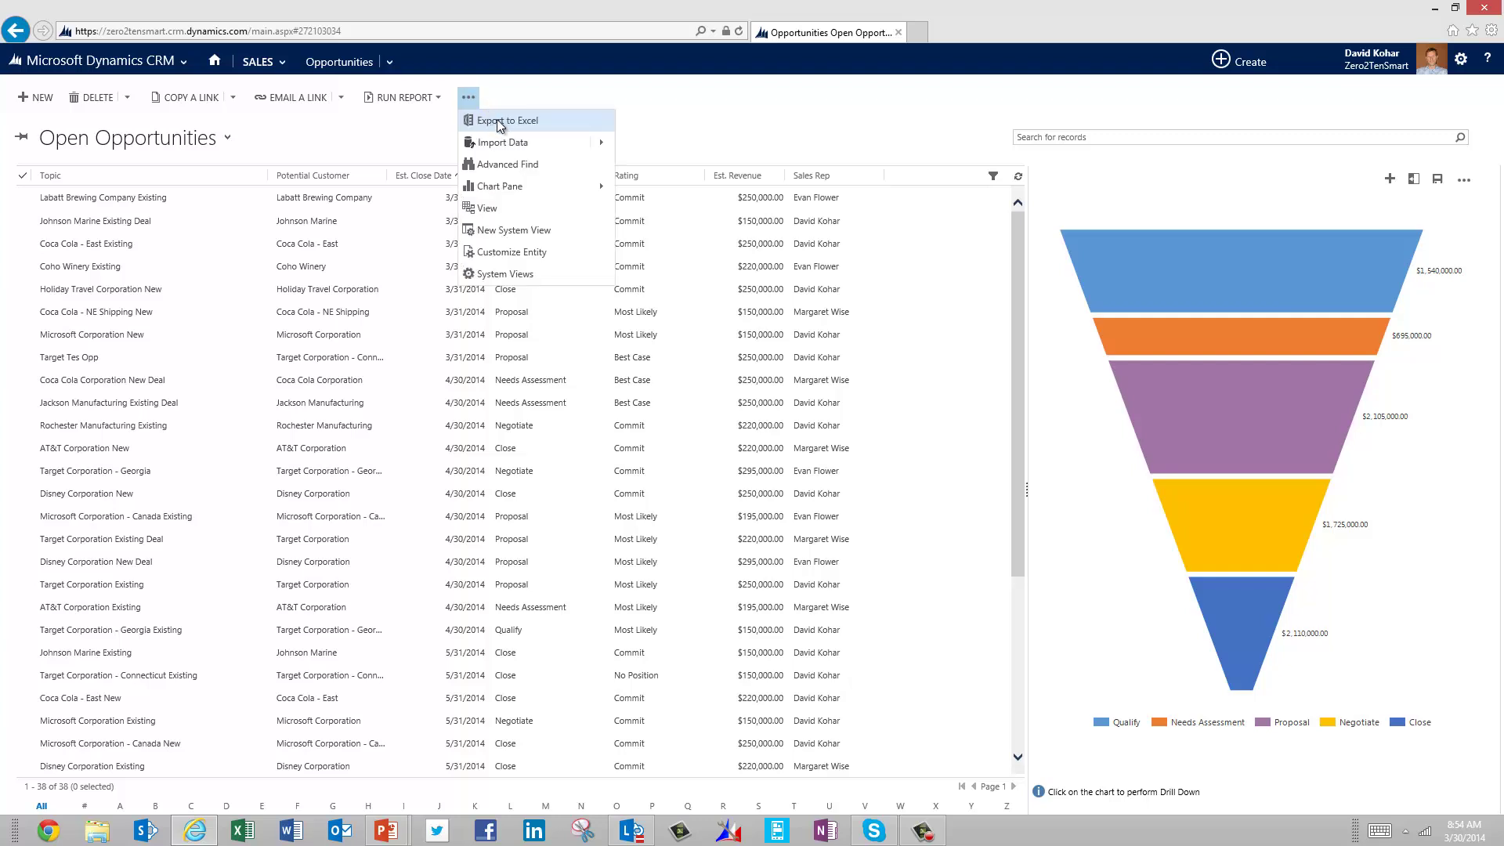
{"action": "left_click", "coordinate": [497, 121]}
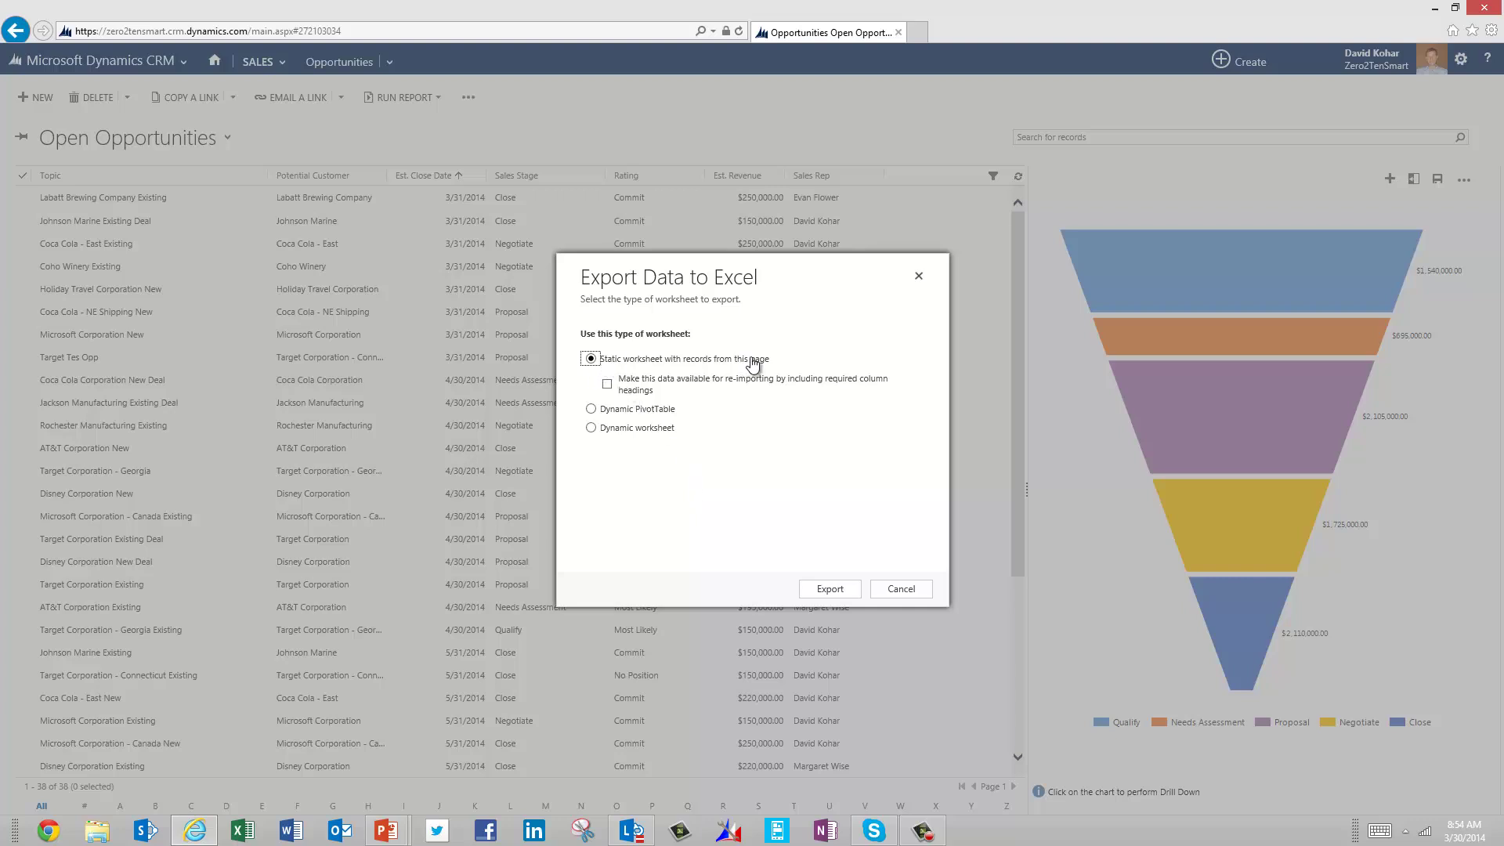
{"action": "left_click", "coordinate": [607, 383]}
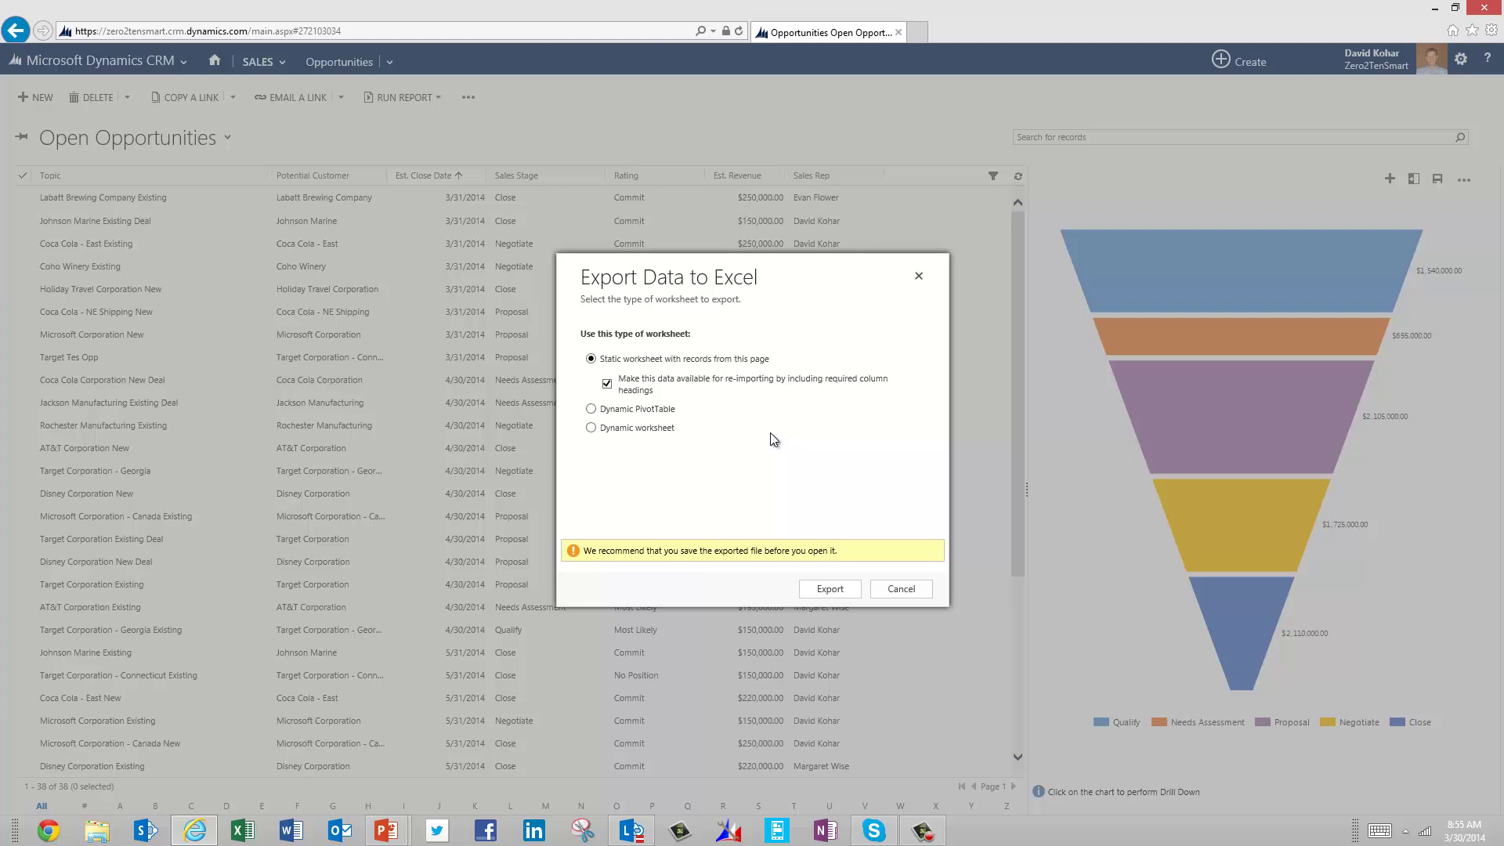
{"action": "left_click", "coordinate": [607, 384]}
{"action": "left_click", "coordinate": [829, 591]}
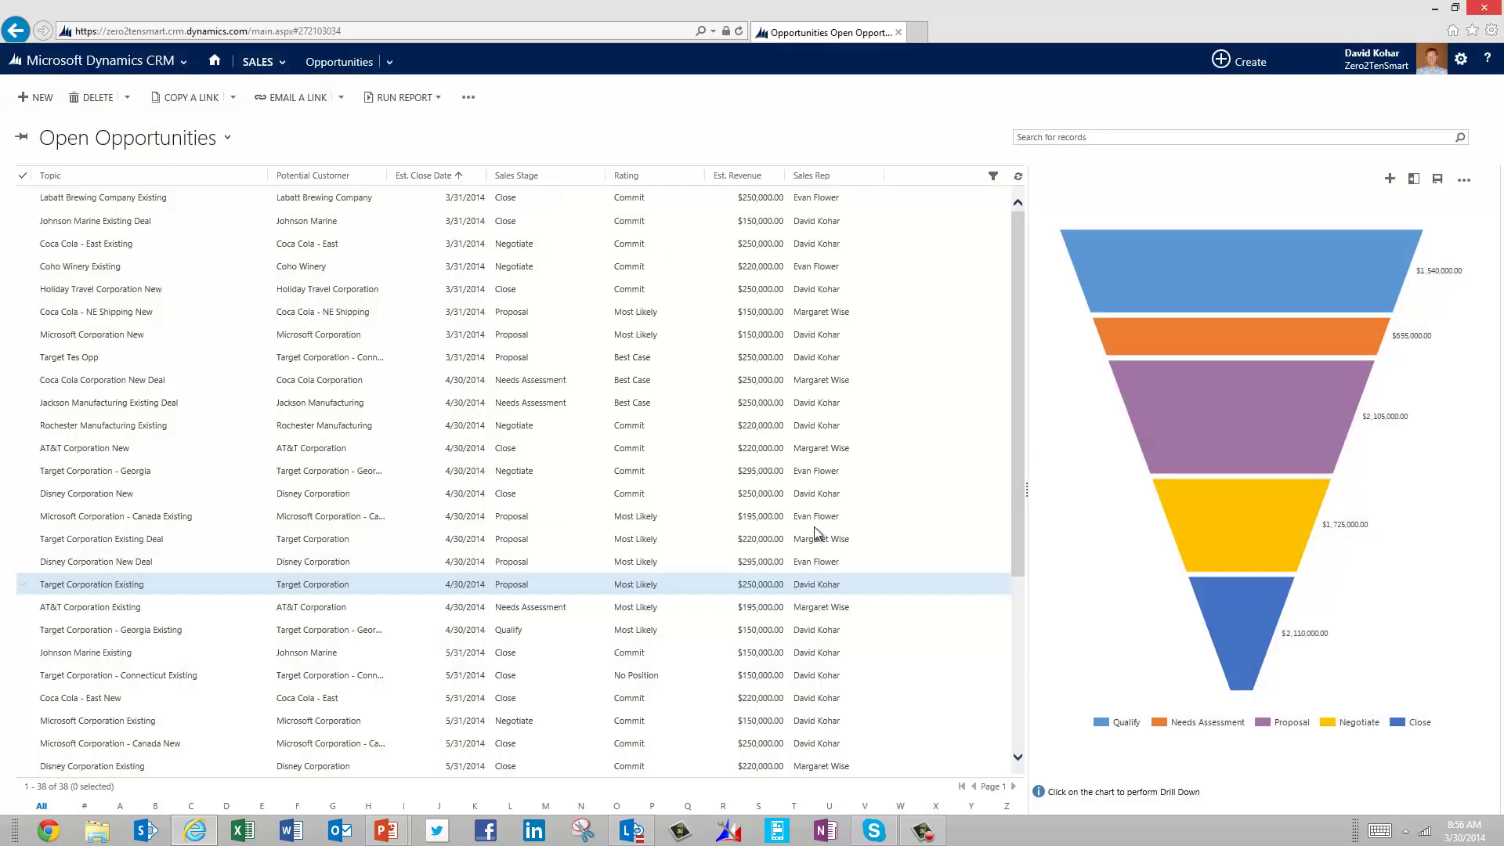
{"action": "left_click", "coordinate": [939, 799]}
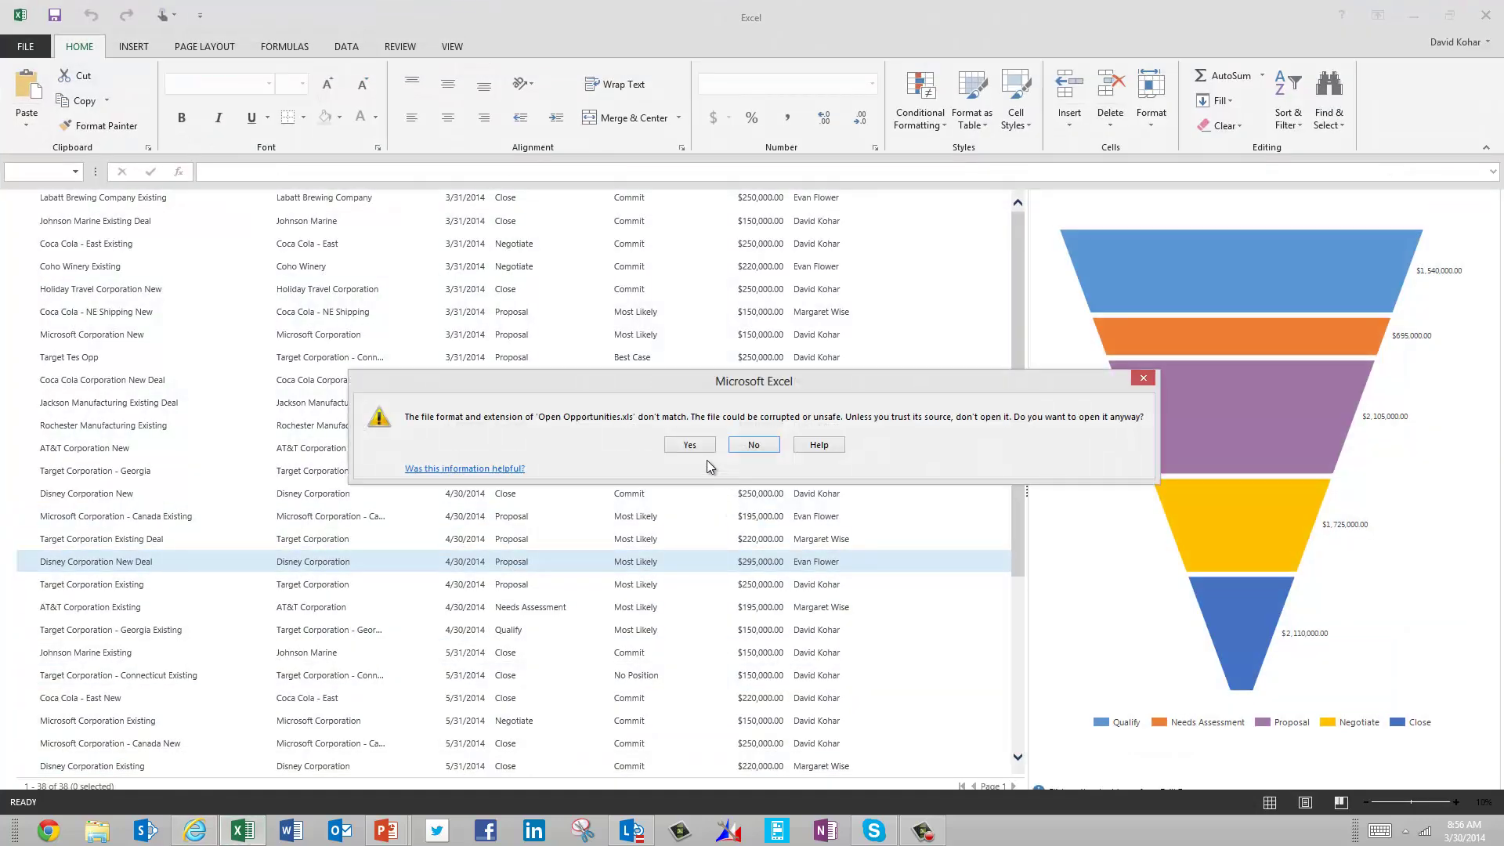
Open the exported workbook past the format warning and start inserting a PivotChart & PivotTable
{"action": "left_click", "coordinate": [692, 442]}
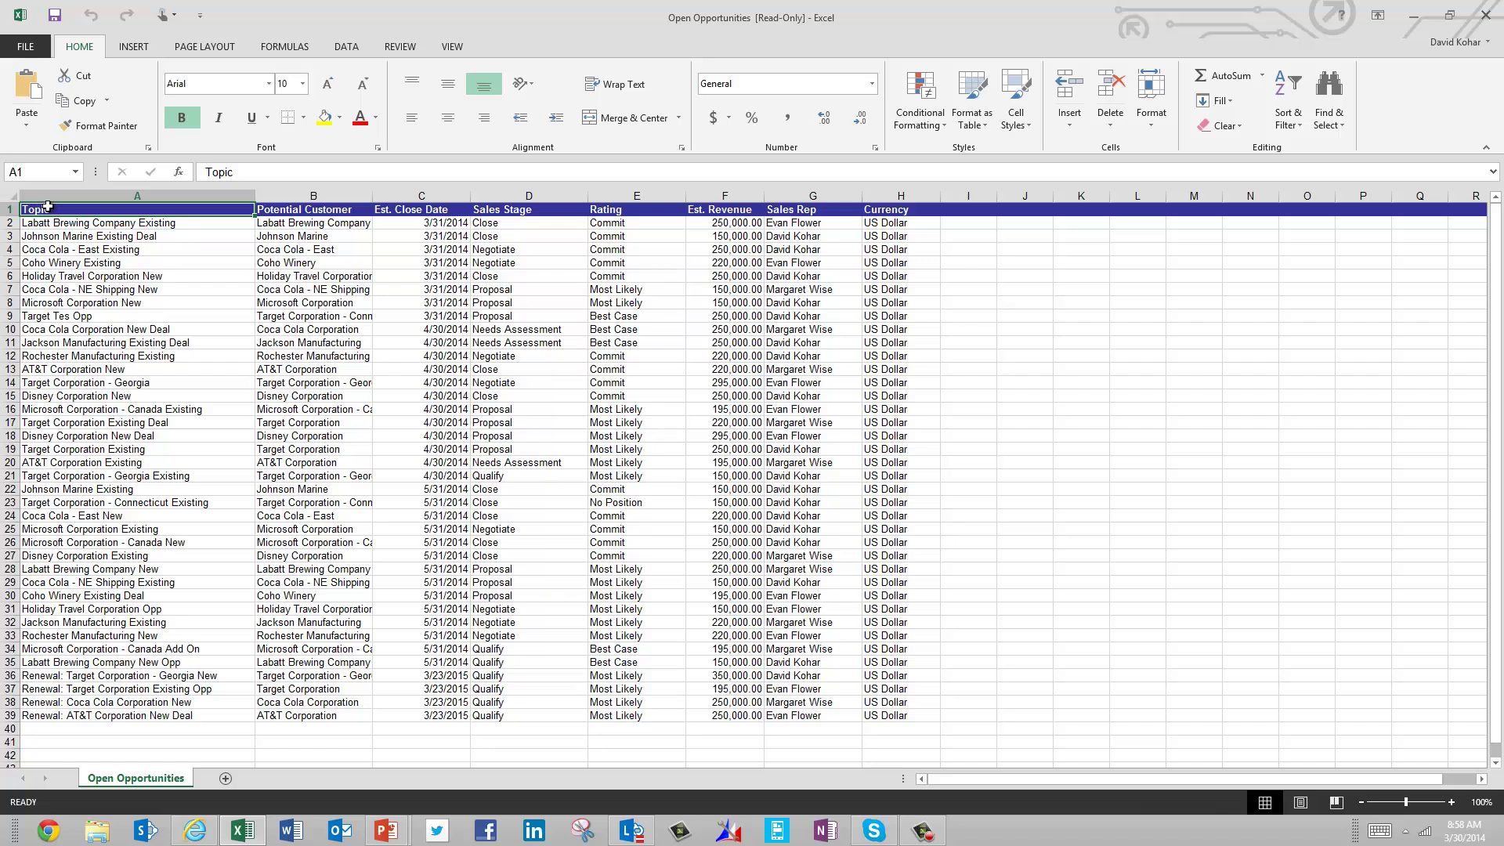
{"action": "left_click", "coordinate": [129, 48]}
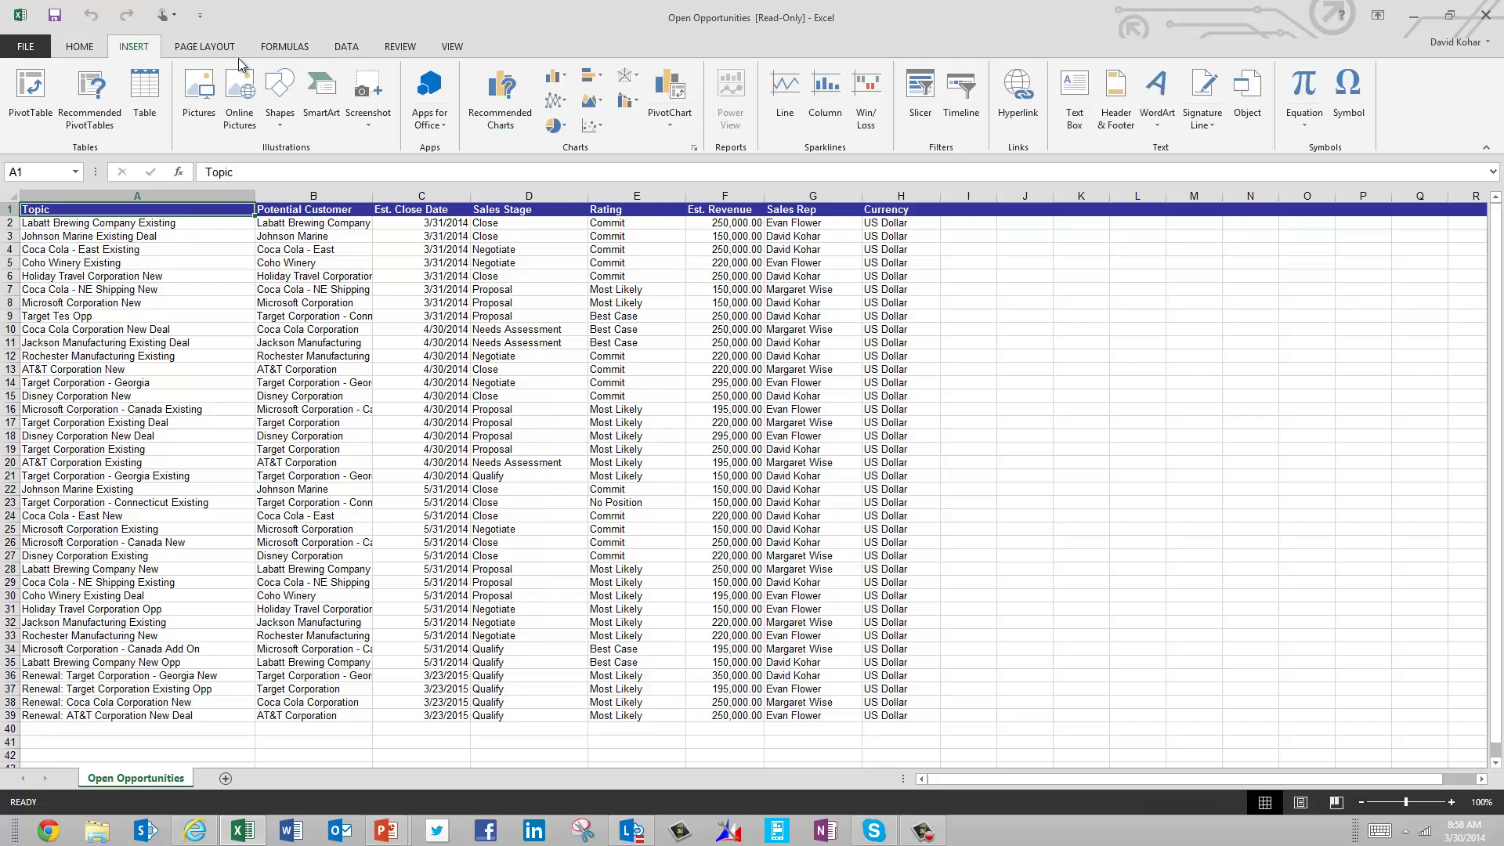
{"action": "left_click", "coordinate": [682, 134]}
{"action": "left_click", "coordinate": [689, 171]}
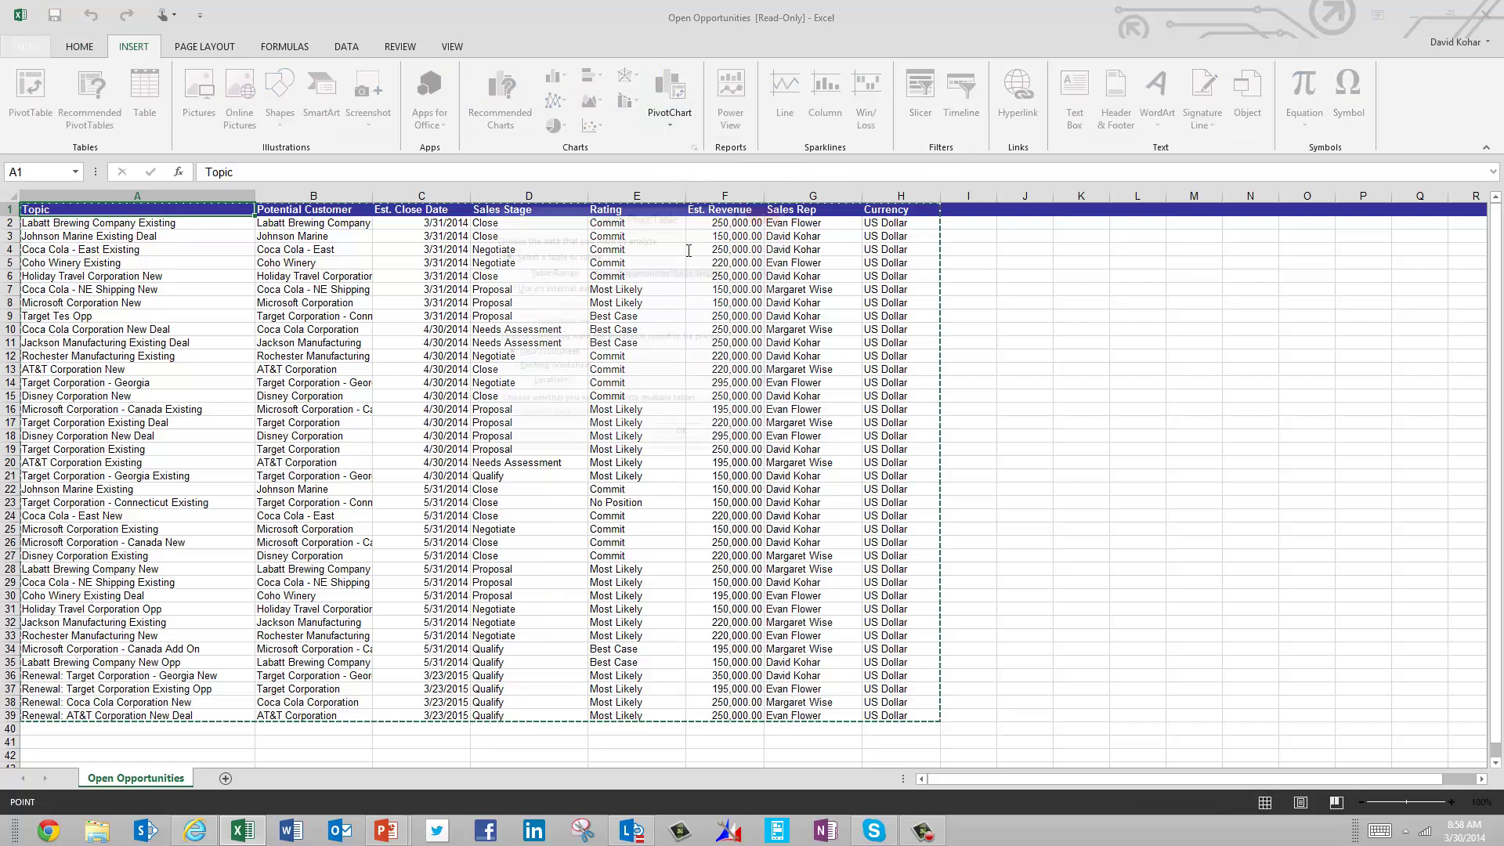
Build a PivotChart summing Est. Revenue by Sales Stage, place it beside the PivotTable, and return to CRM
{"action": "left_click", "coordinate": [683, 445]}
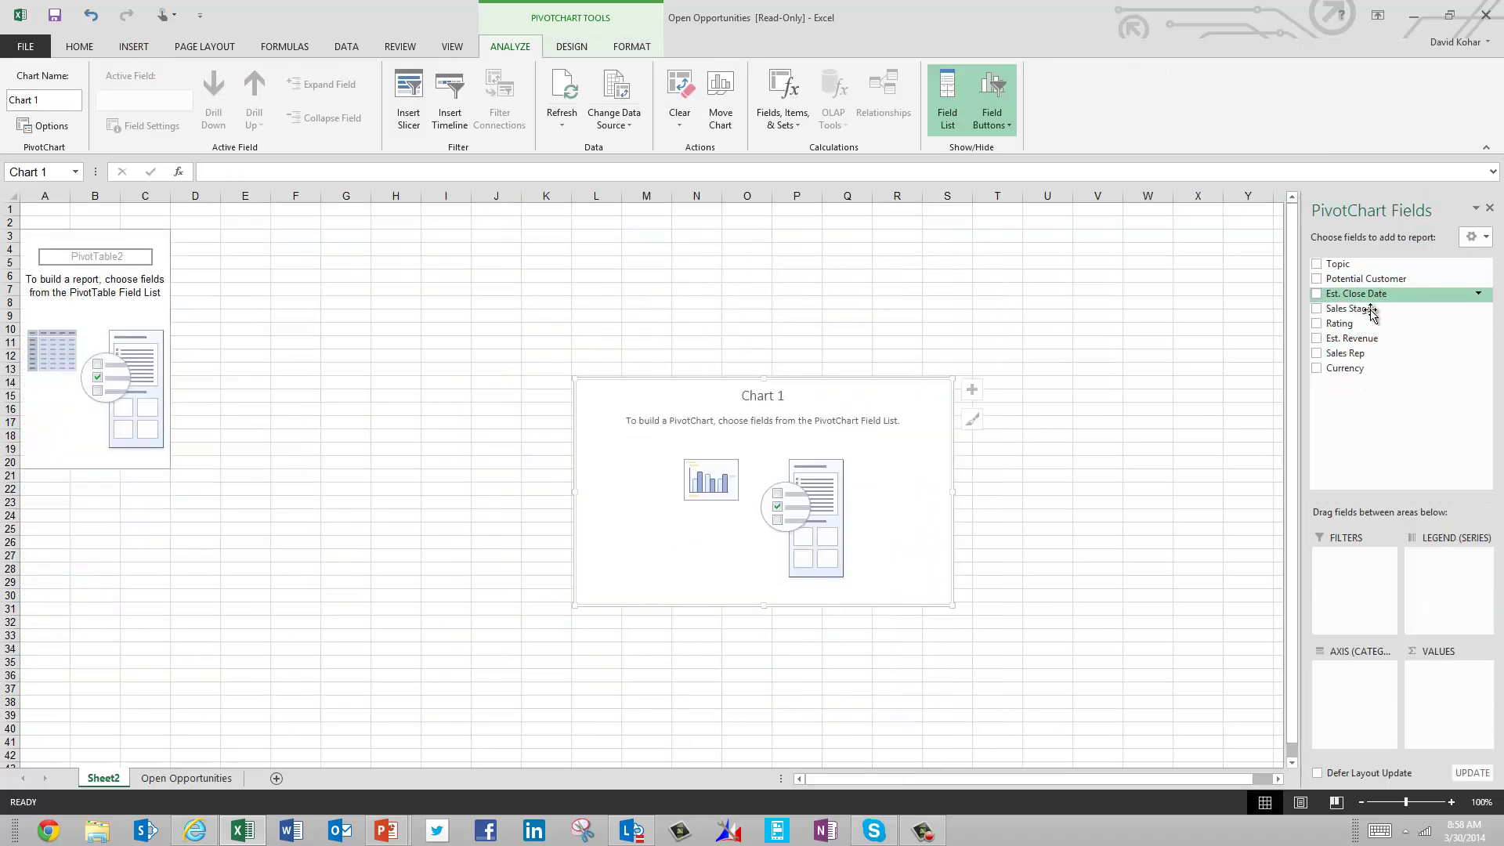
{"action": "left_click_drag", "start_coordinate": [1370, 313], "coordinate": [1342, 671]}
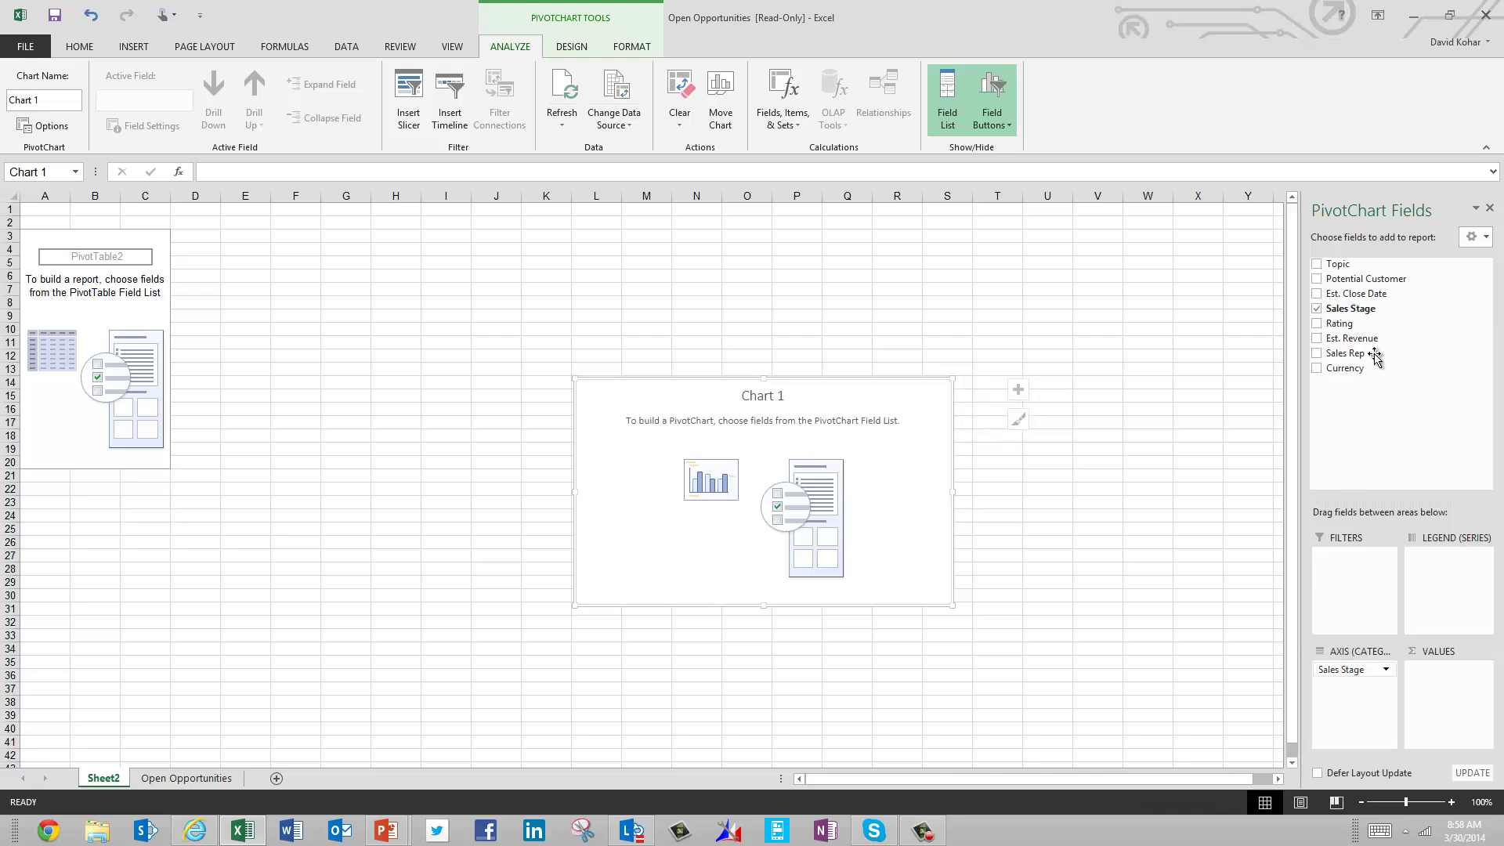
{"action": "left_click_drag", "start_coordinate": [1351, 339], "coordinate": [1438, 675]}
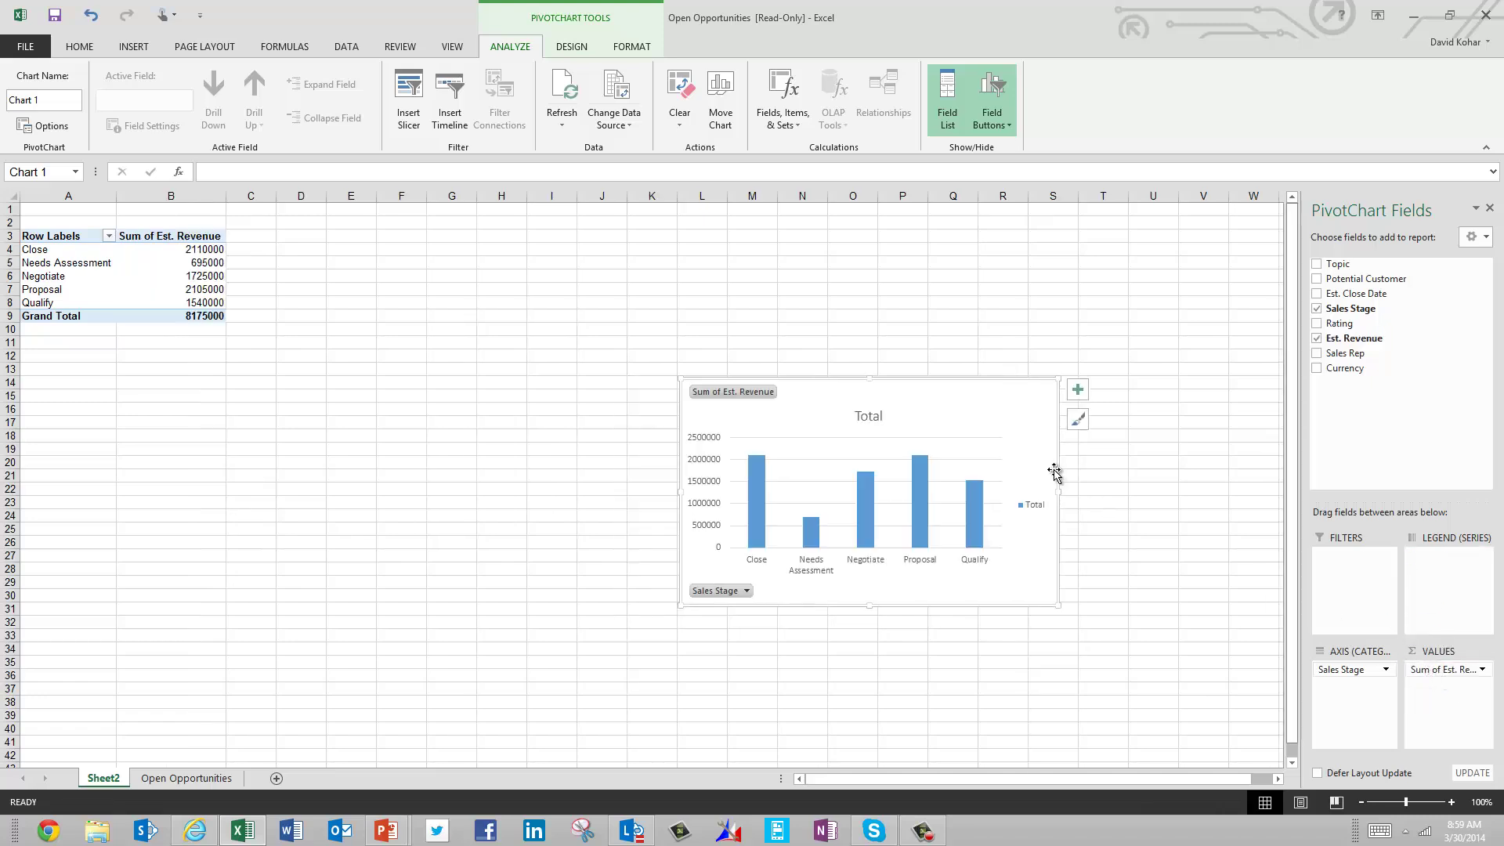
{"action": "left_click_drag", "start_coordinate": [883, 382], "coordinate": [520, 325]}
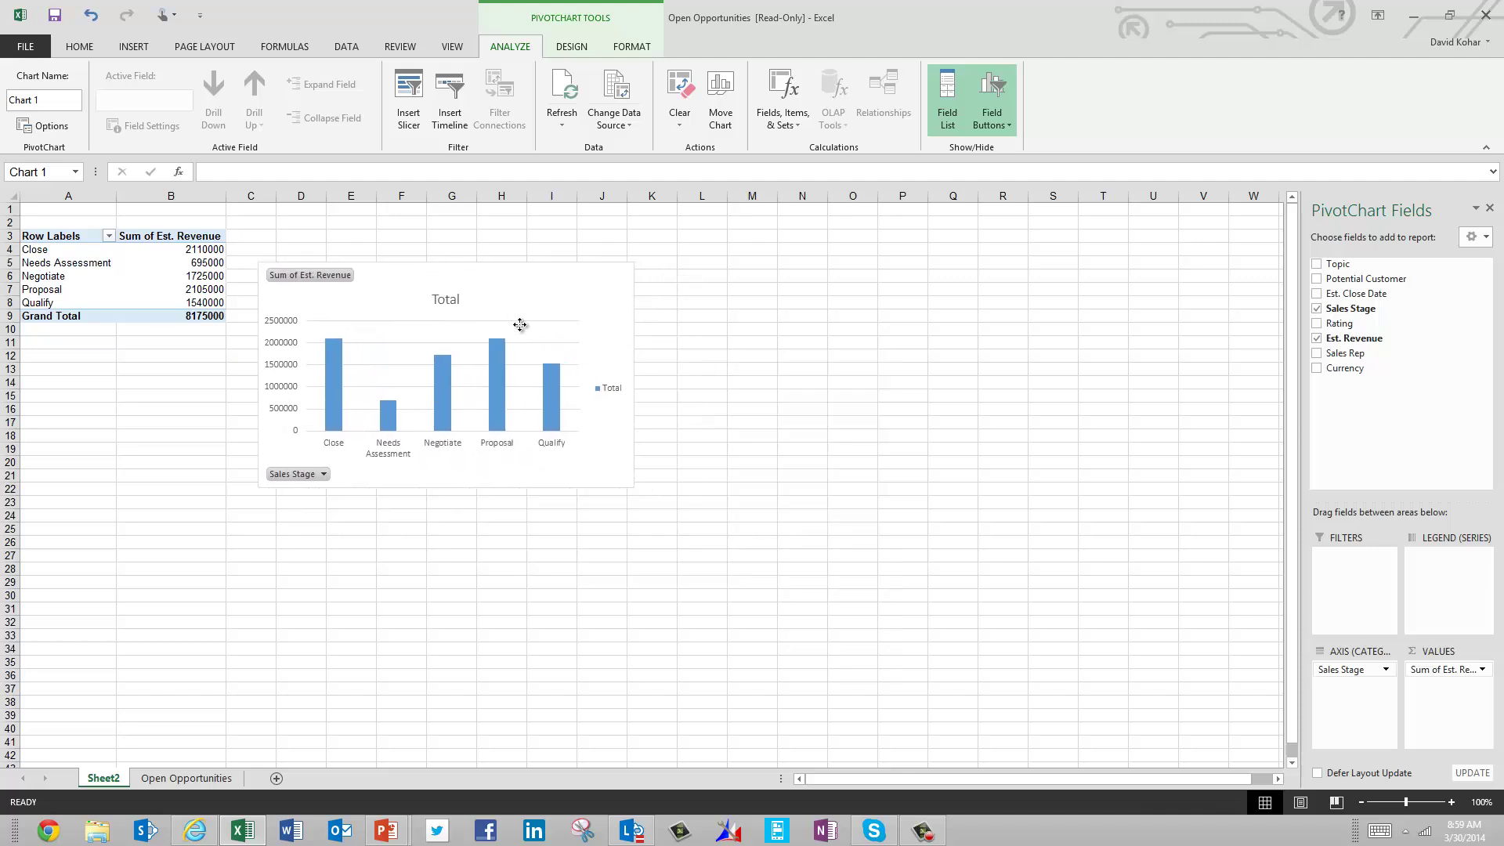
{"action": "left_click", "coordinate": [611, 462]}
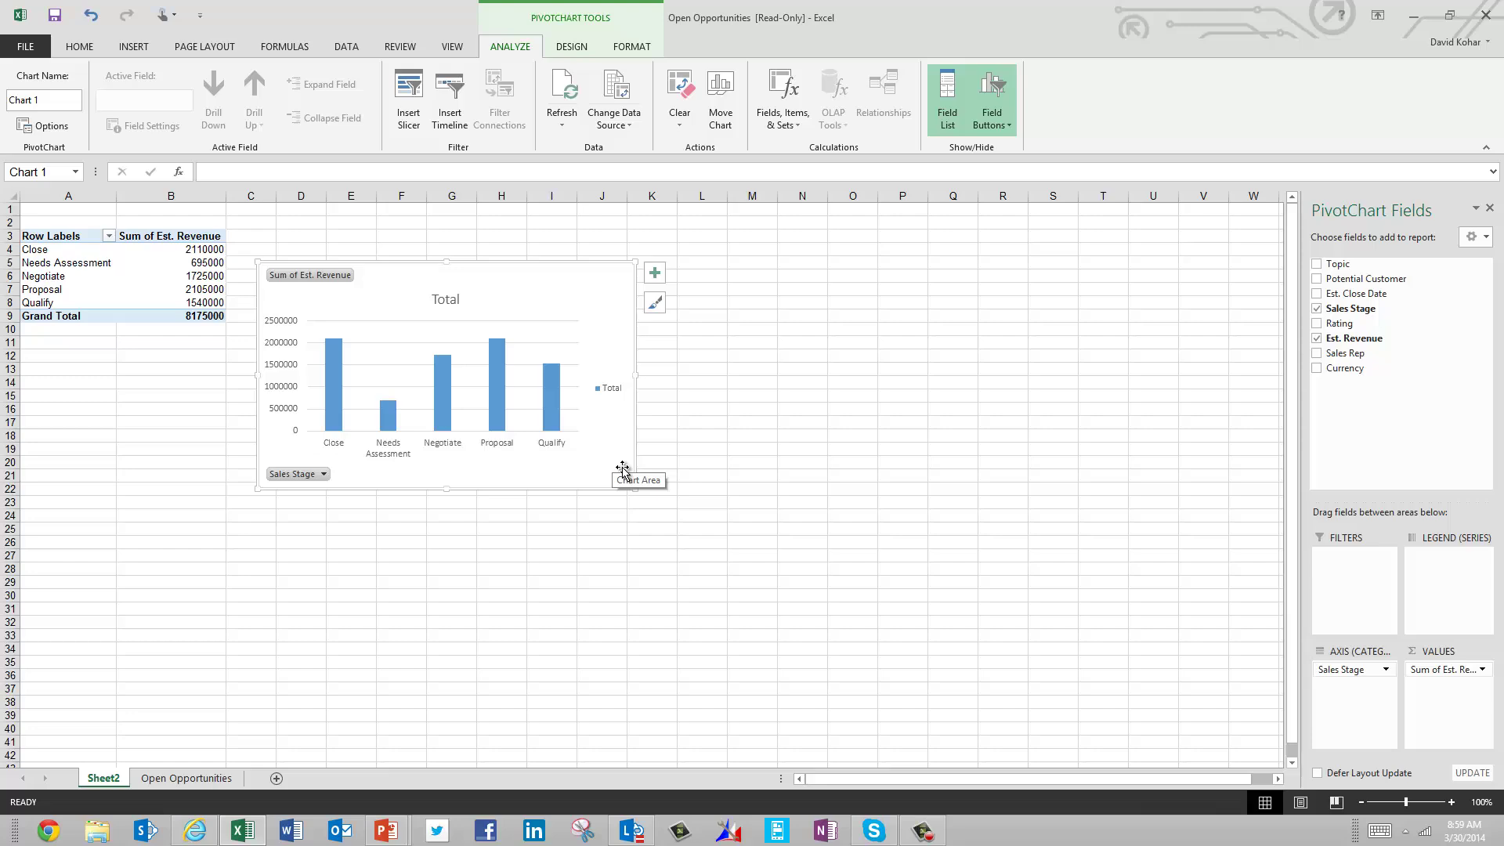
{"action": "key", "text": "alt+Tab"}
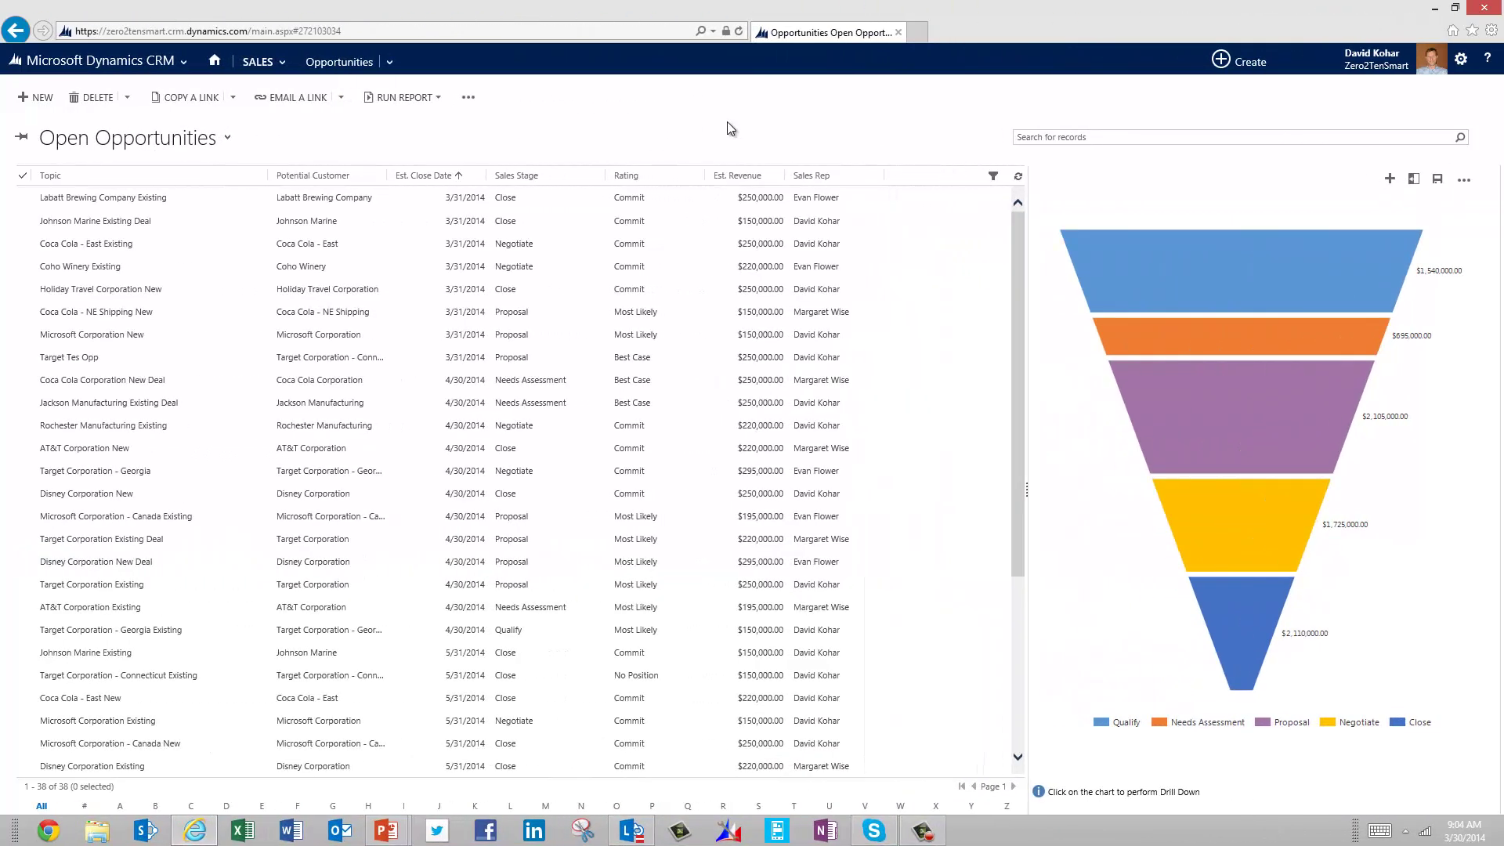
Run the Sales Pipeline report on all applicable records and enlarge the report window
{"action": "left_click", "coordinate": [428, 96]}
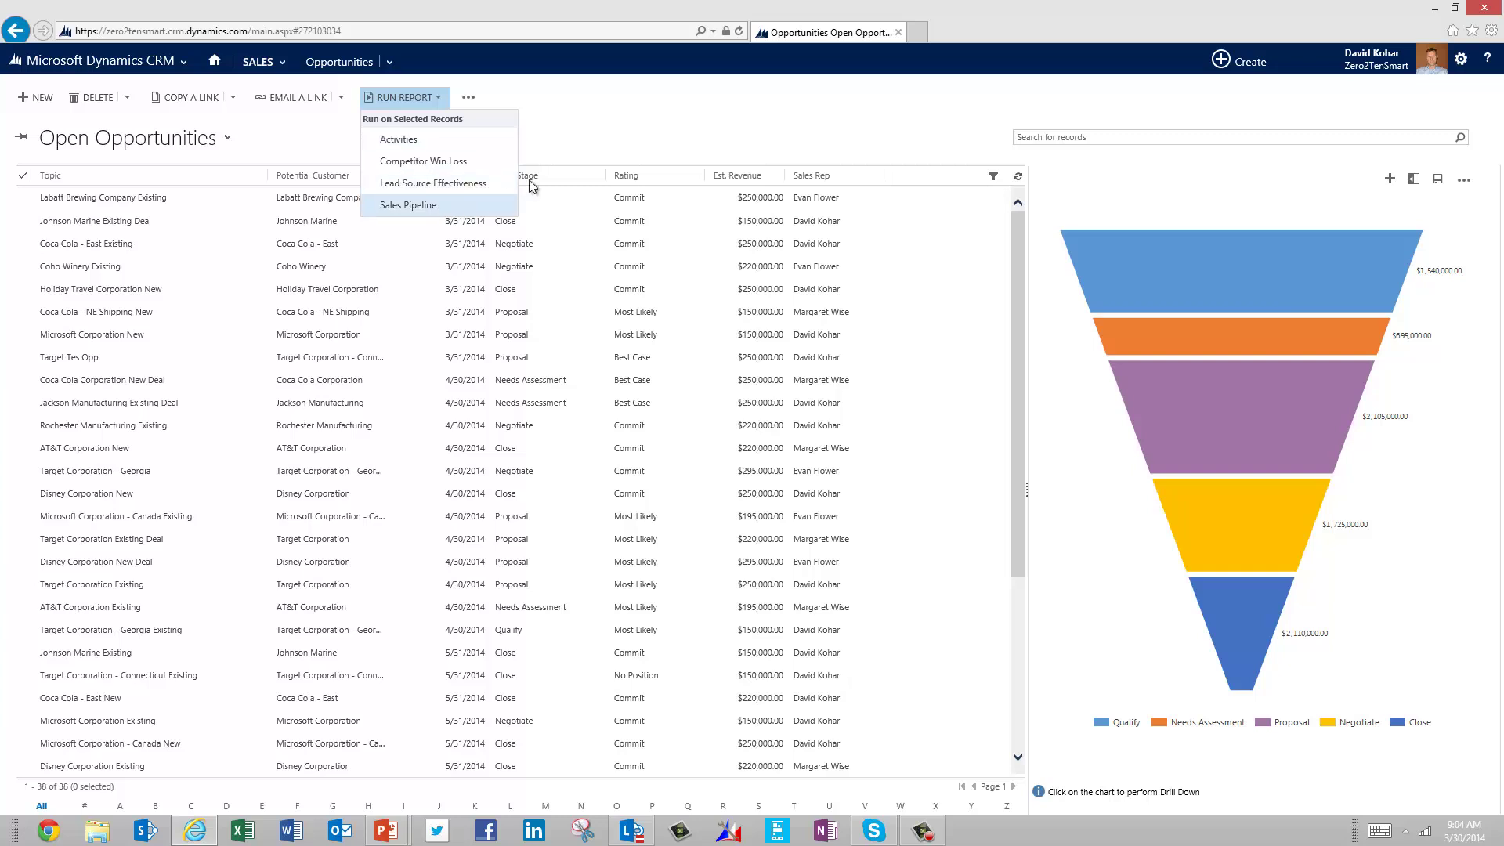
{"action": "left_click", "coordinate": [439, 205]}
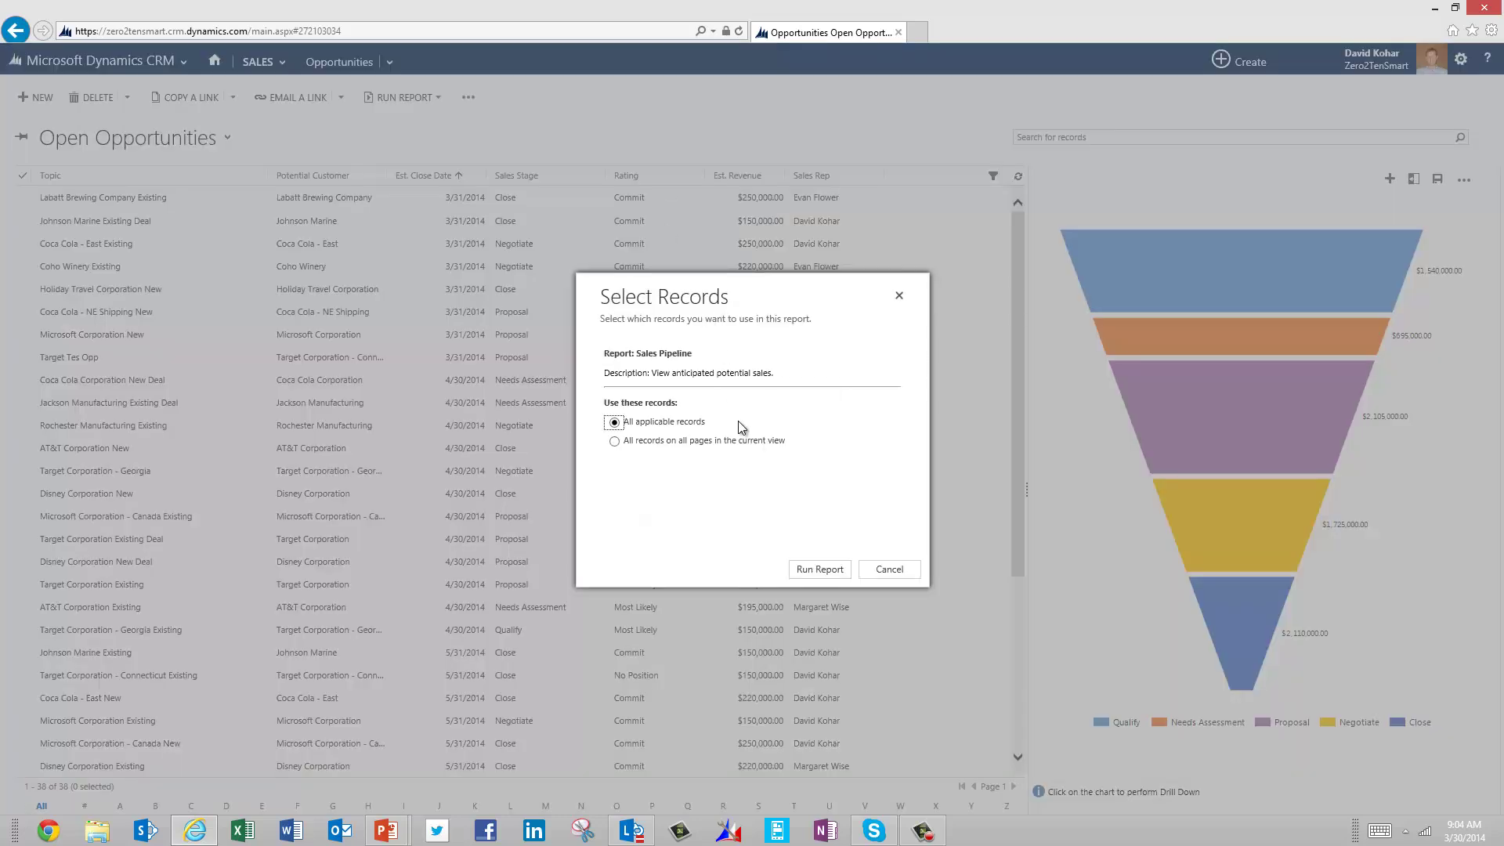
{"action": "left_click", "coordinate": [822, 569]}
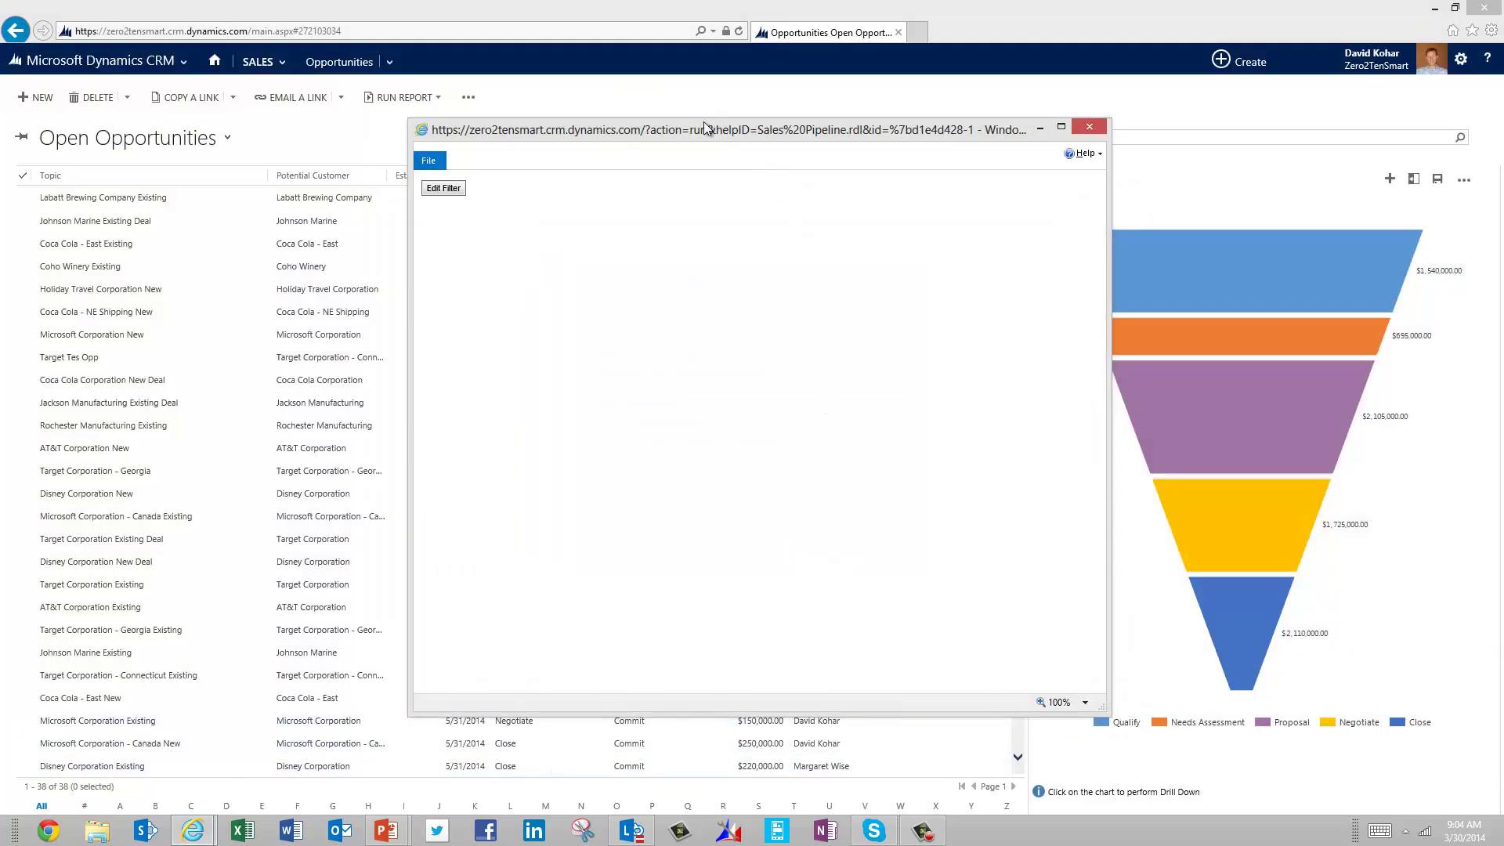
{"action": "left_click_drag", "start_coordinate": [705, 128], "coordinate": [558, 99]}
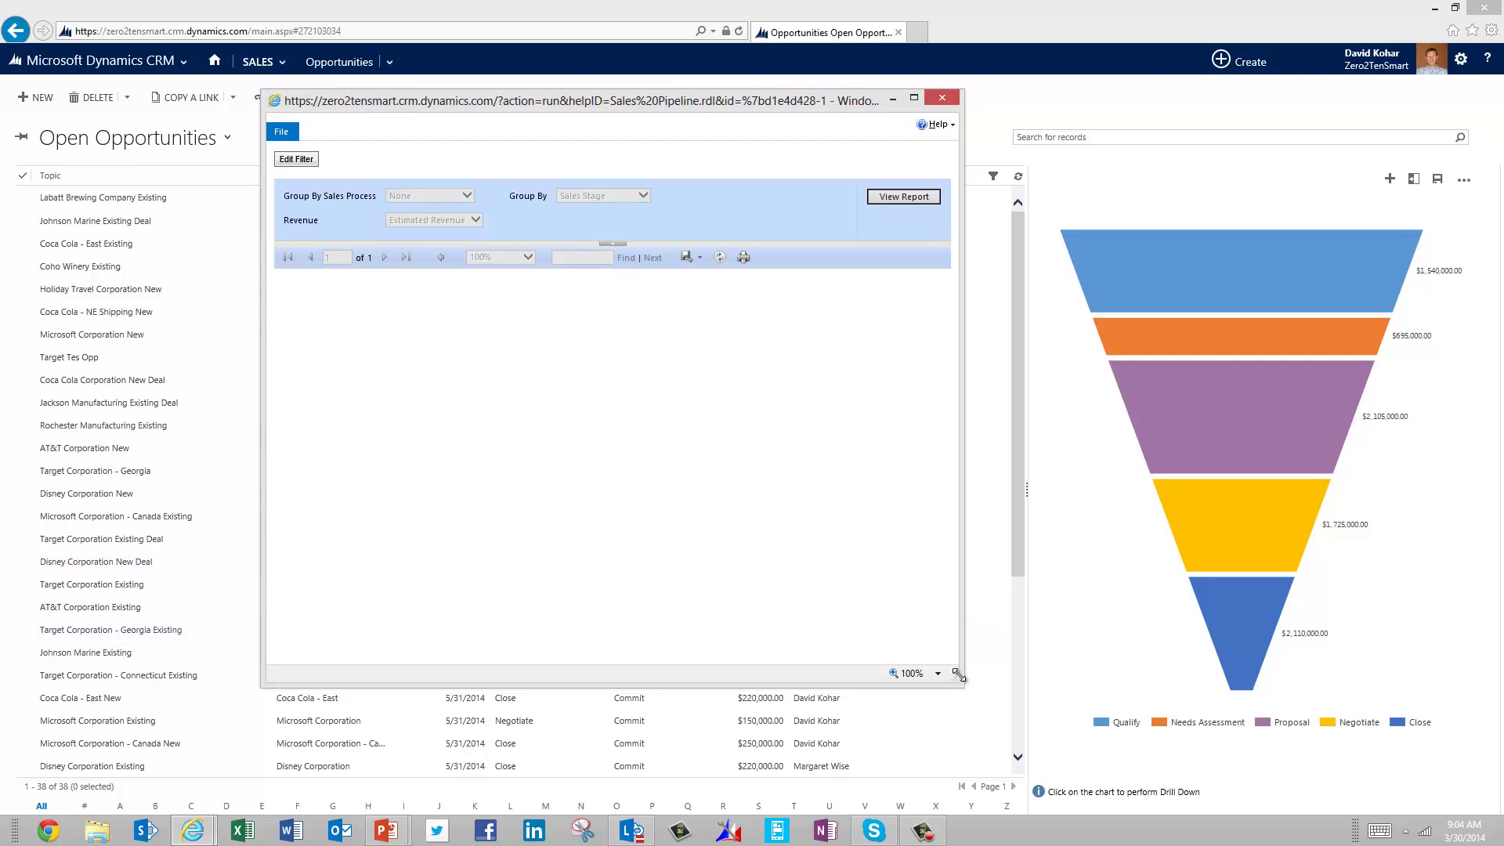
{"action": "left_click_drag", "start_coordinate": [962, 674], "coordinate": [1125, 780]}
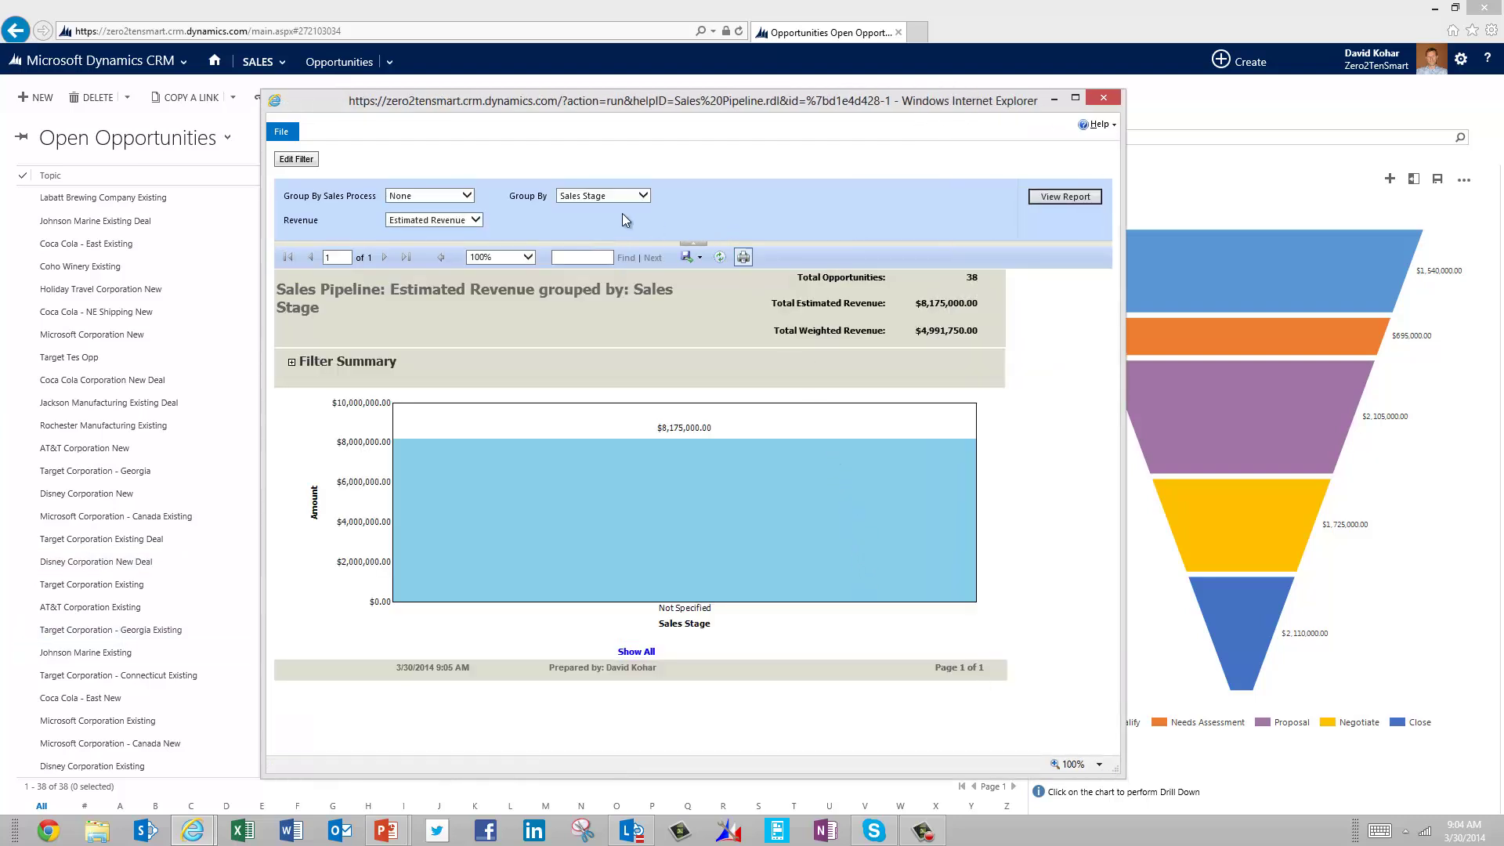
Group the report by Sales User on Weighted Revenue and drill into the tallest bar's 18 opportunities
{"action": "left_click", "coordinate": [580, 197]}
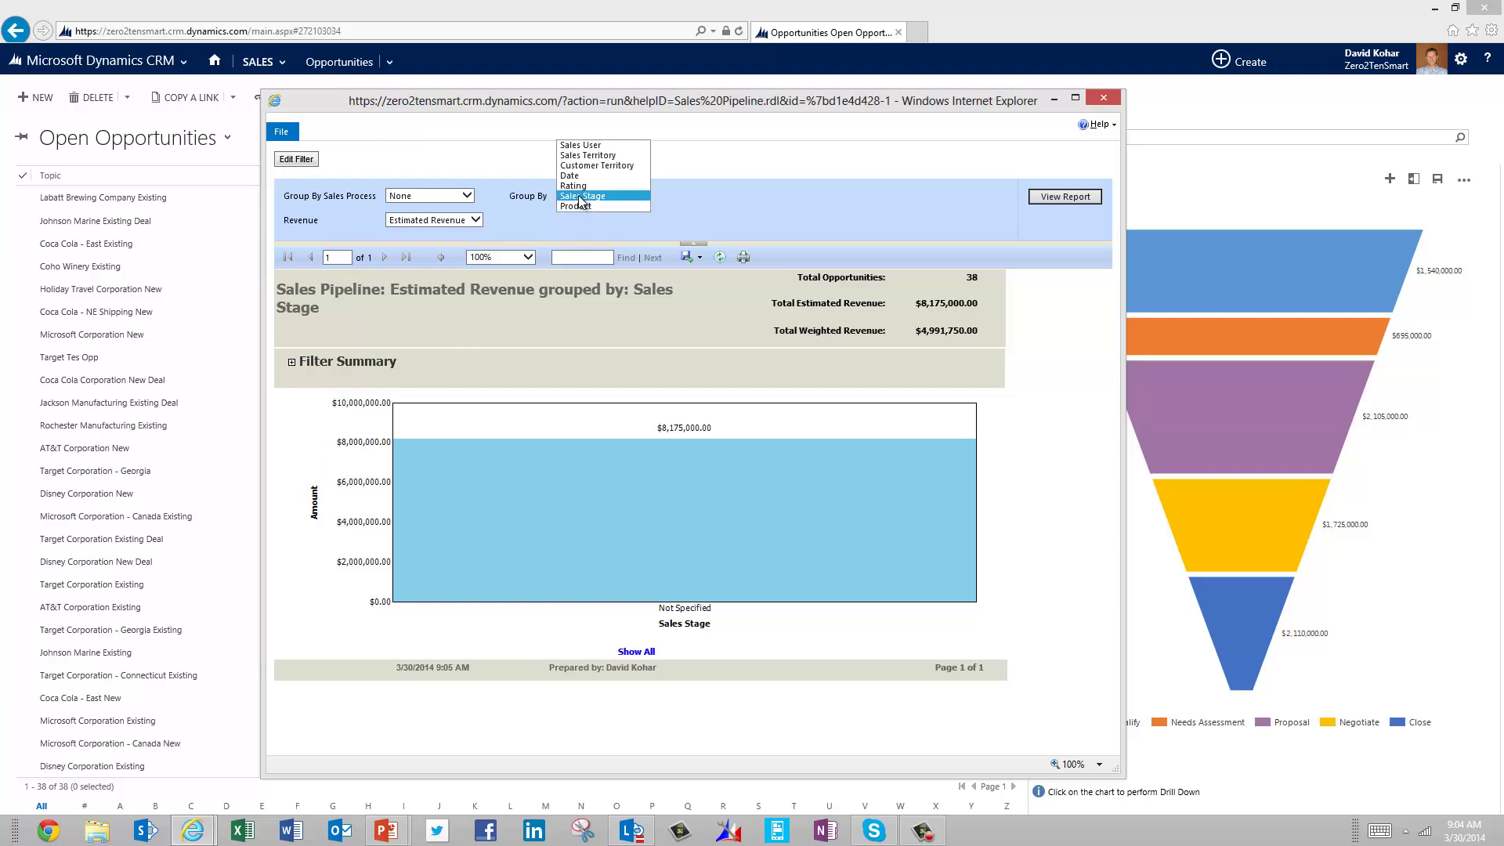
{"action": "left_click", "coordinate": [583, 146]}
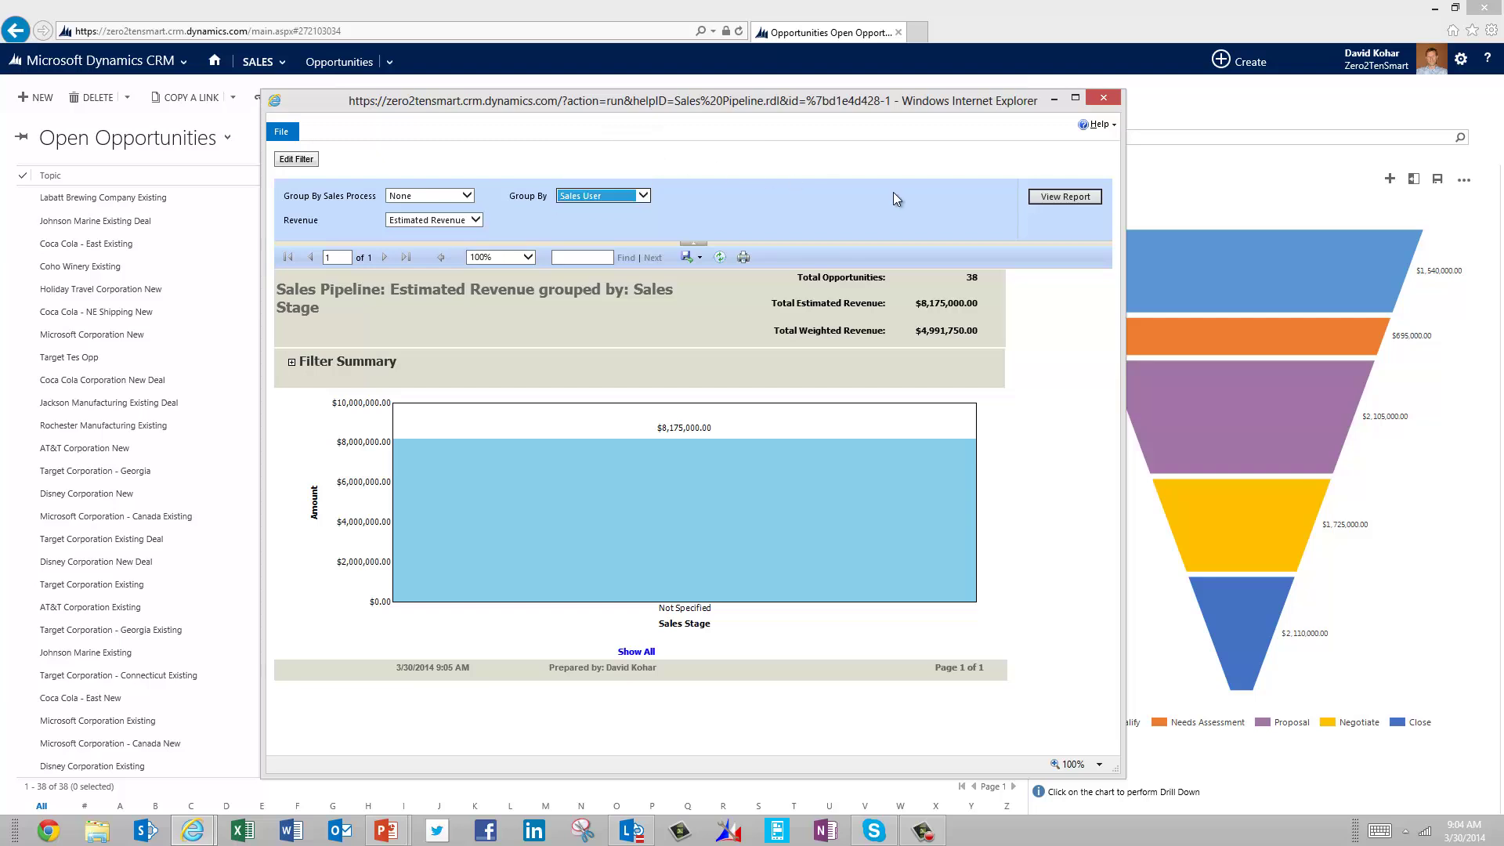
{"action": "left_click", "coordinate": [1060, 196]}
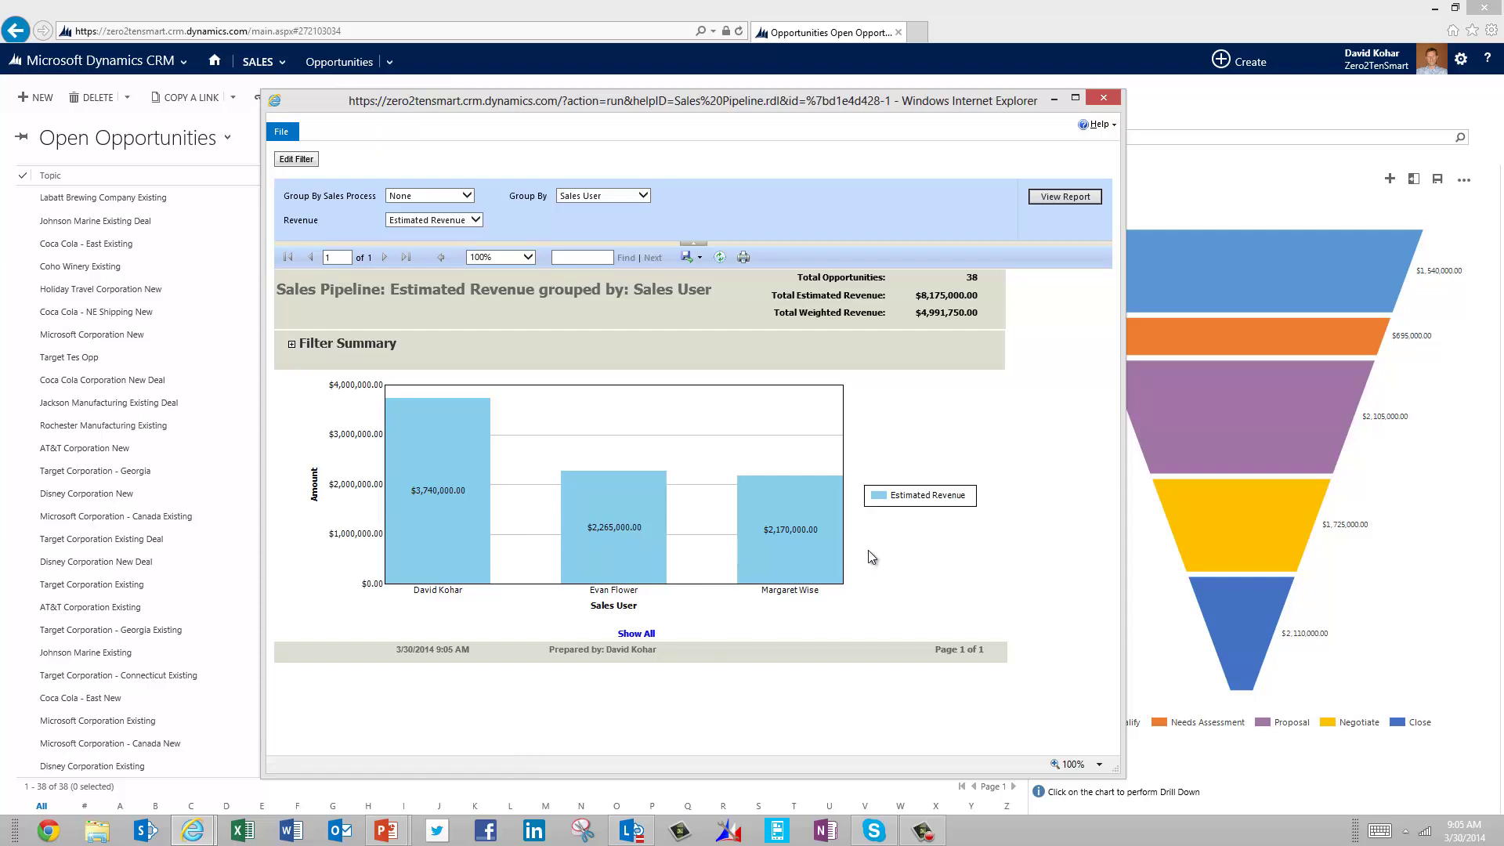
{"action": "left_click", "coordinate": [433, 219]}
{"action": "left_click", "coordinate": [430, 231]}
{"action": "left_click", "coordinate": [1062, 197]}
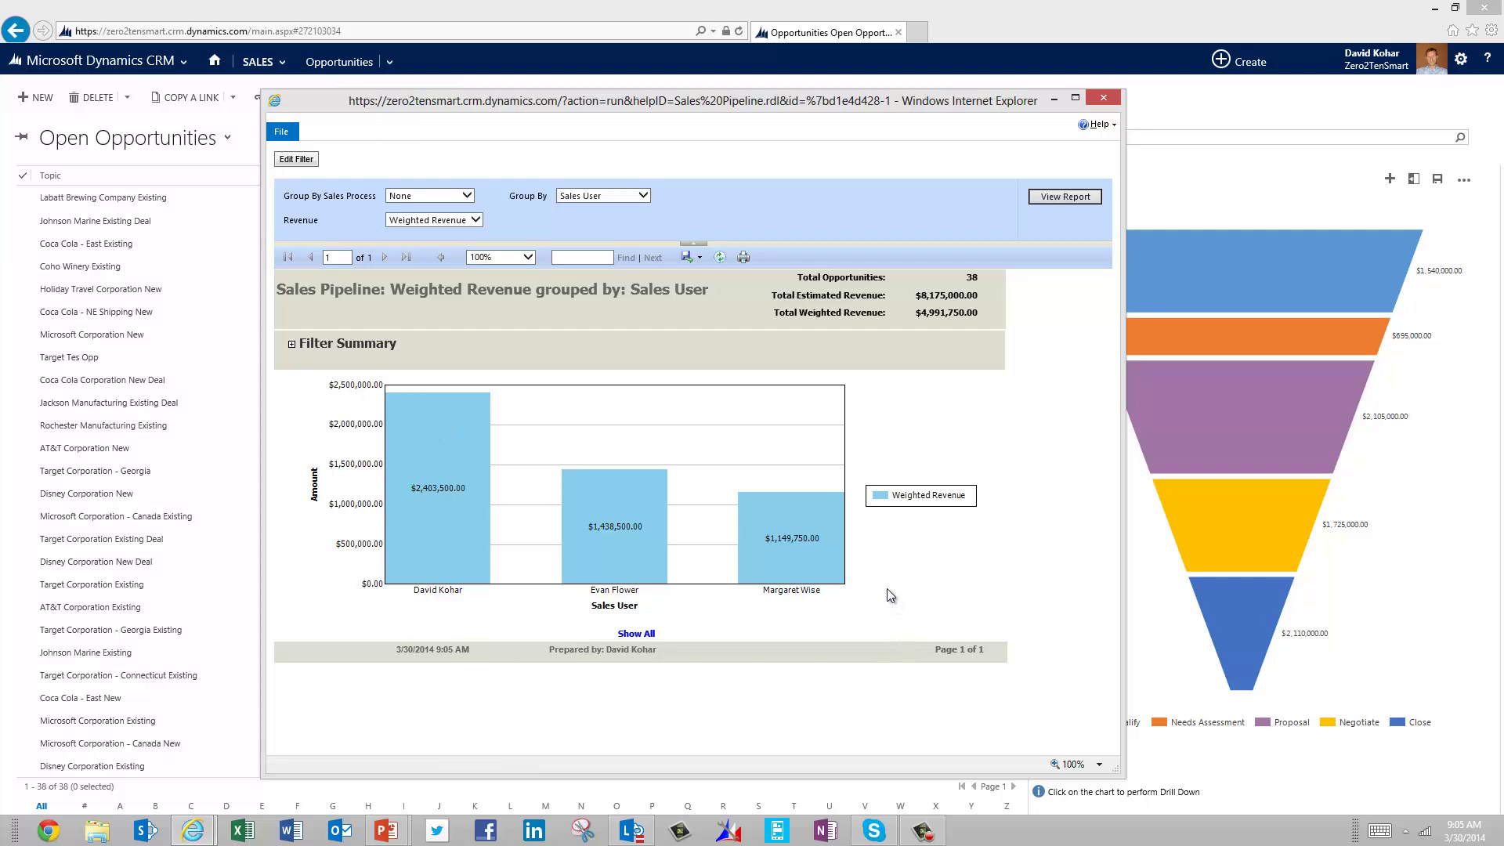
{"action": "left_click", "coordinate": [470, 491]}
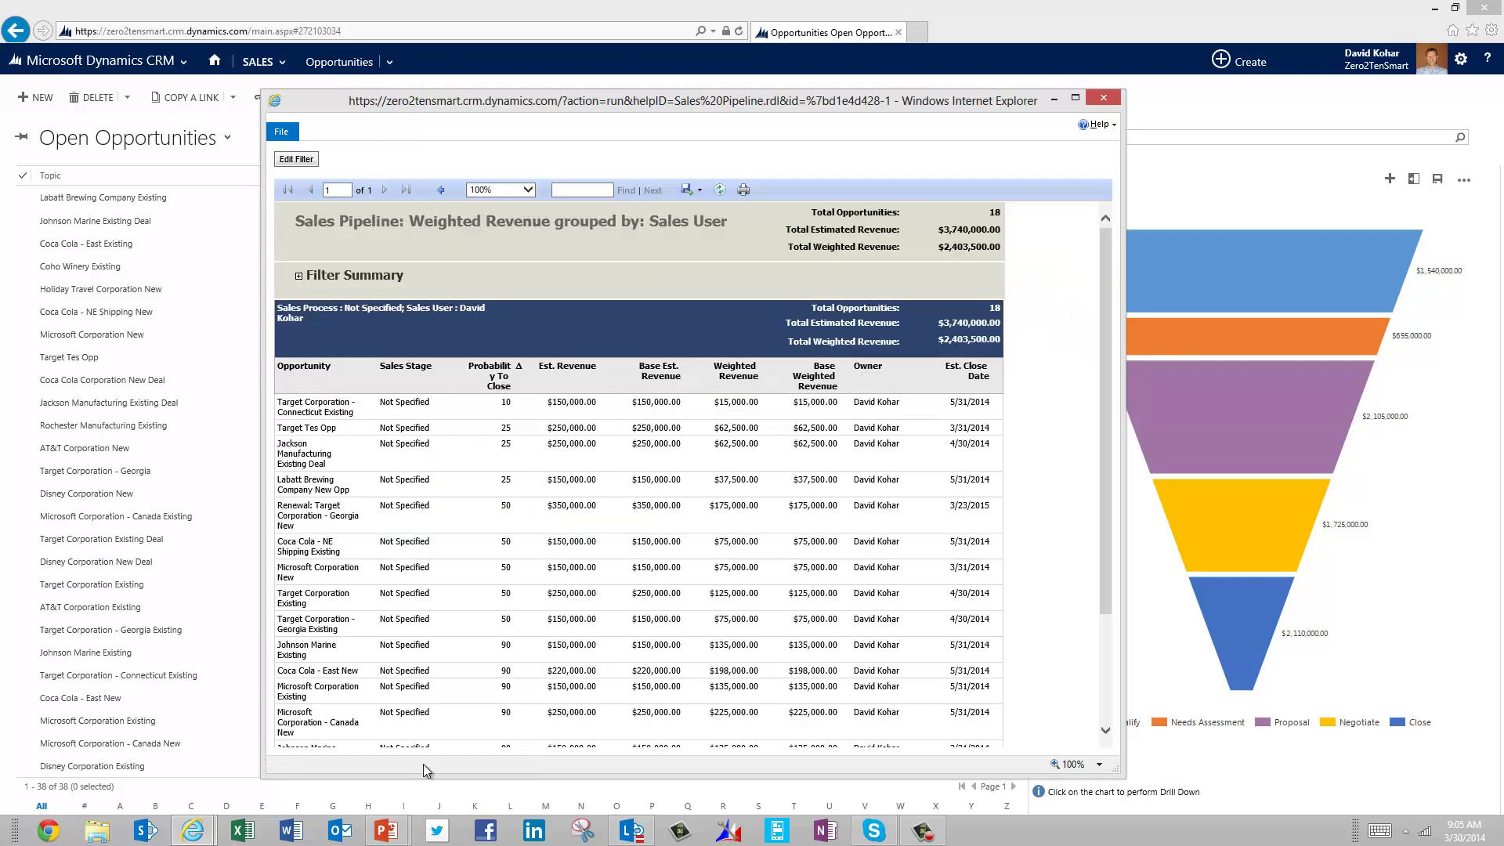
View and close the Target Corporation - Connecticut Existing opportunity, check export formats, then close the report
{"action": "left_click", "coordinate": [314, 408]}
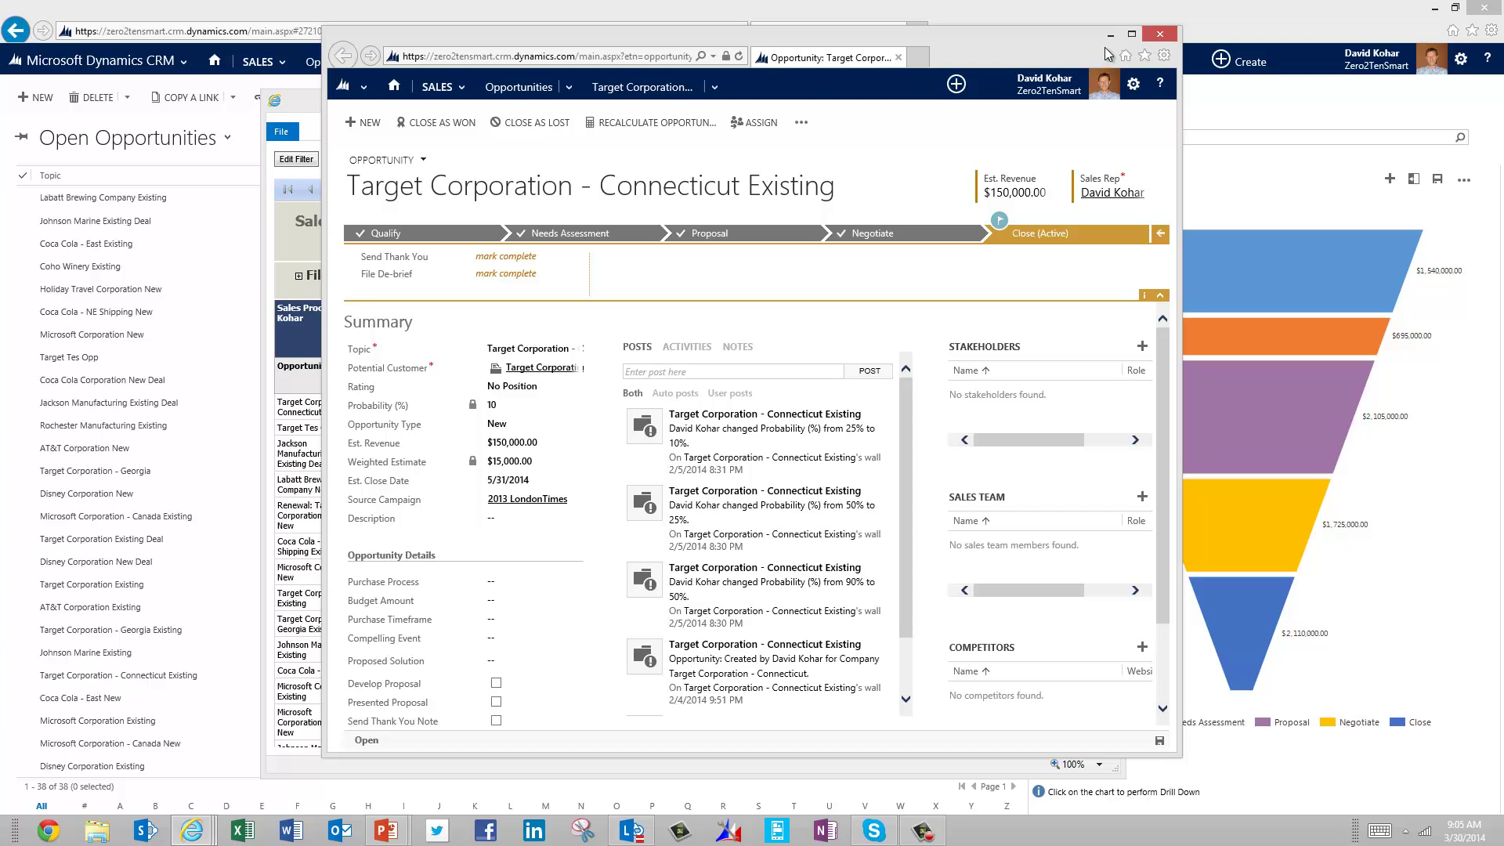
{"action": "left_click", "coordinate": [1158, 34]}
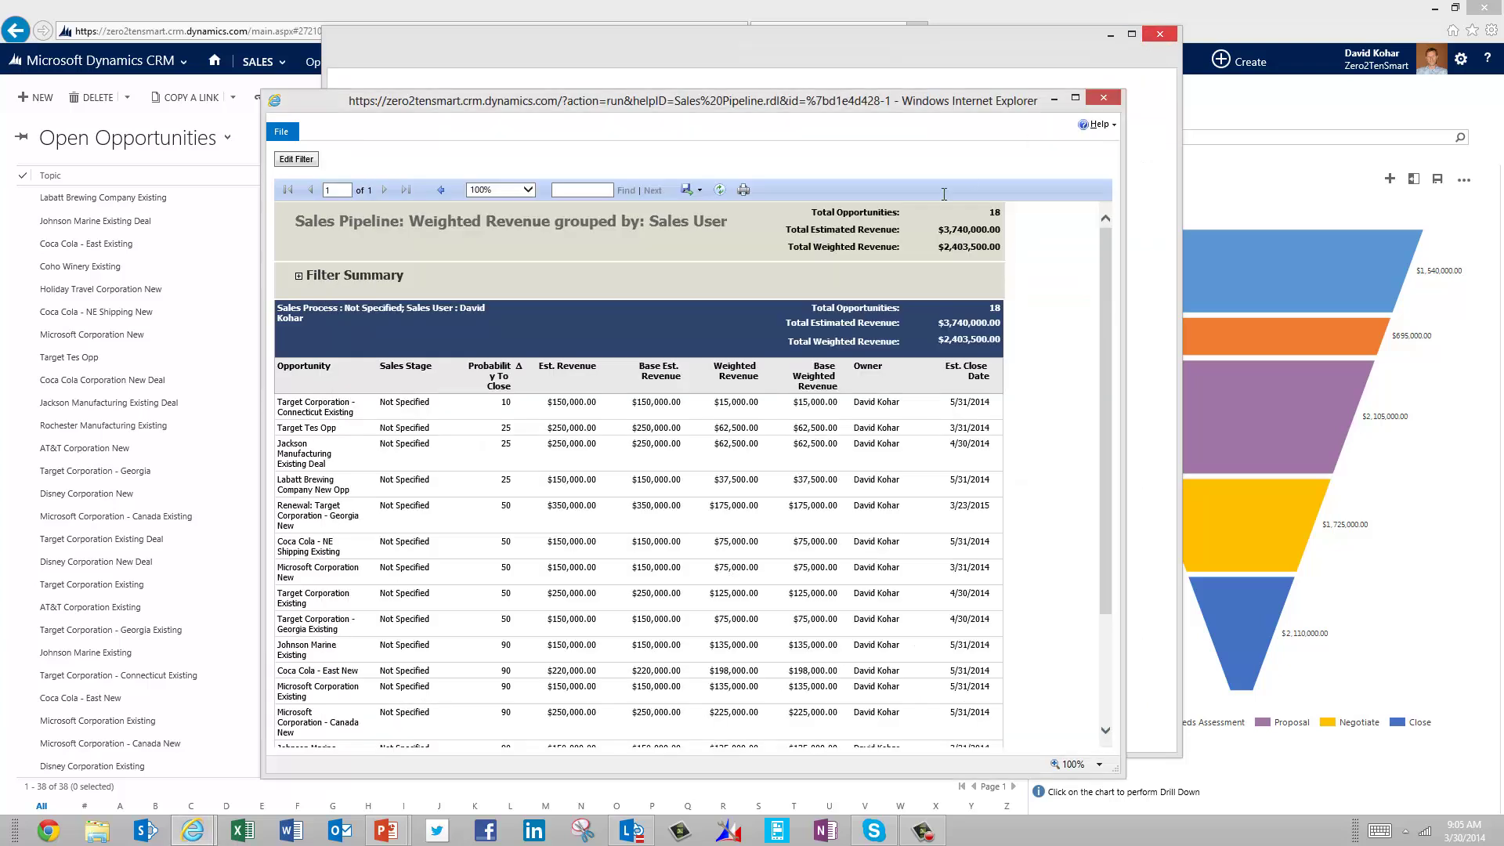
{"action": "left_click", "coordinate": [688, 190]}
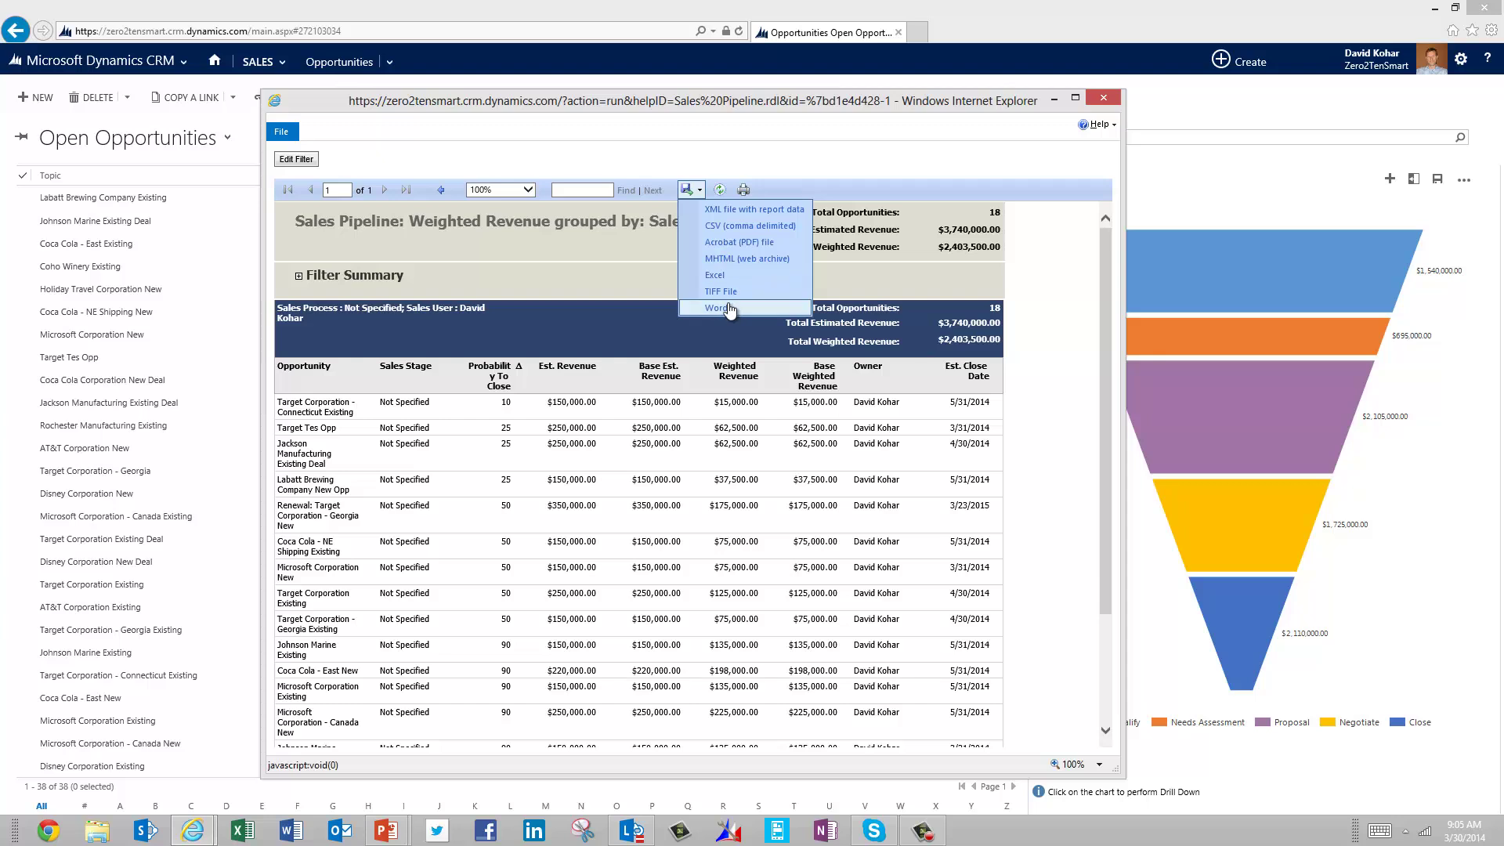
{"action": "left_click", "coordinate": [628, 262]}
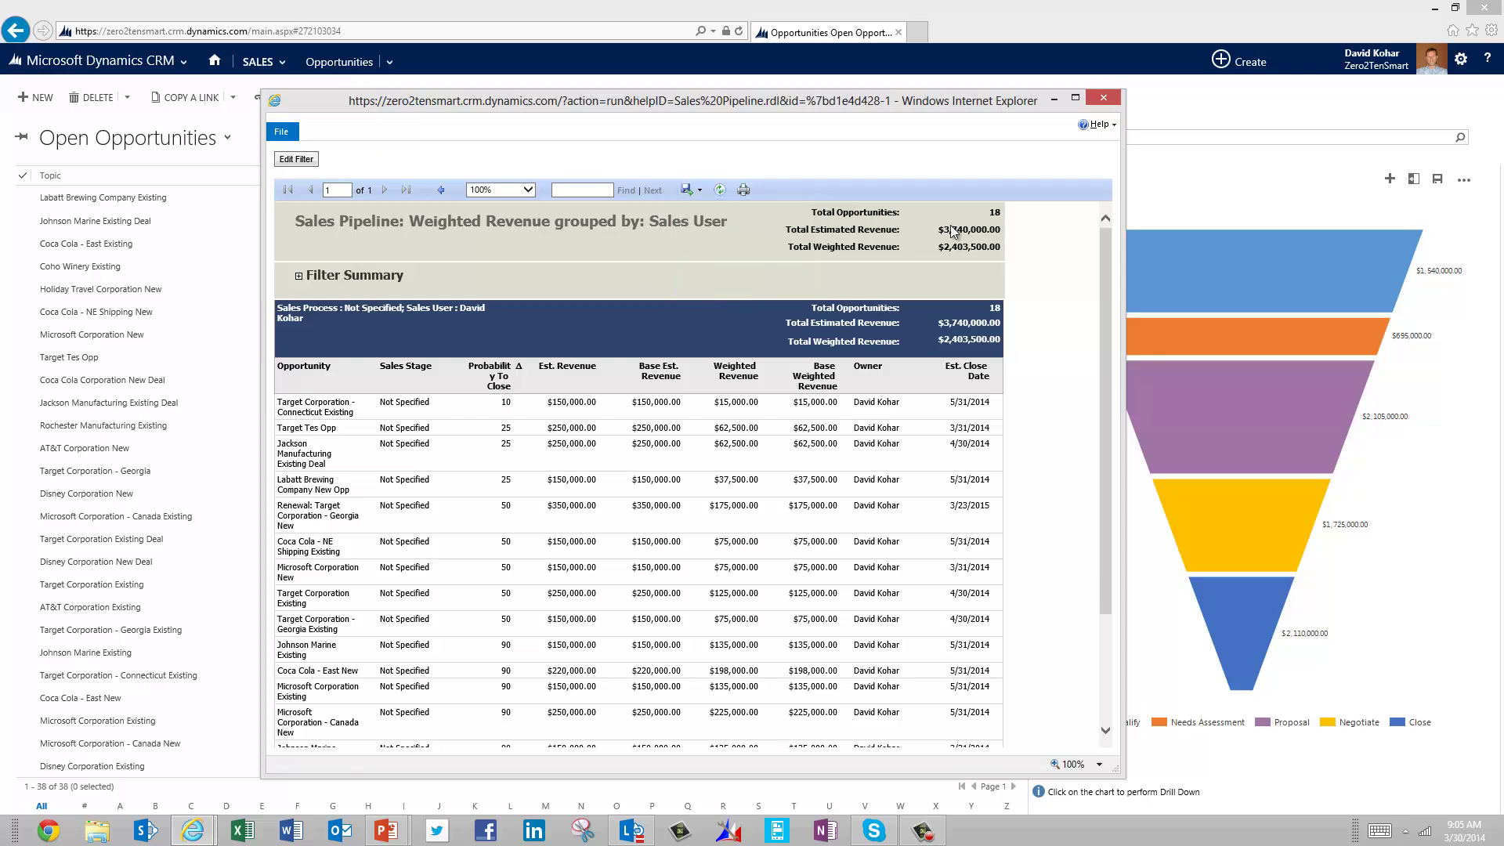
{"action": "left_click", "coordinate": [1103, 100]}
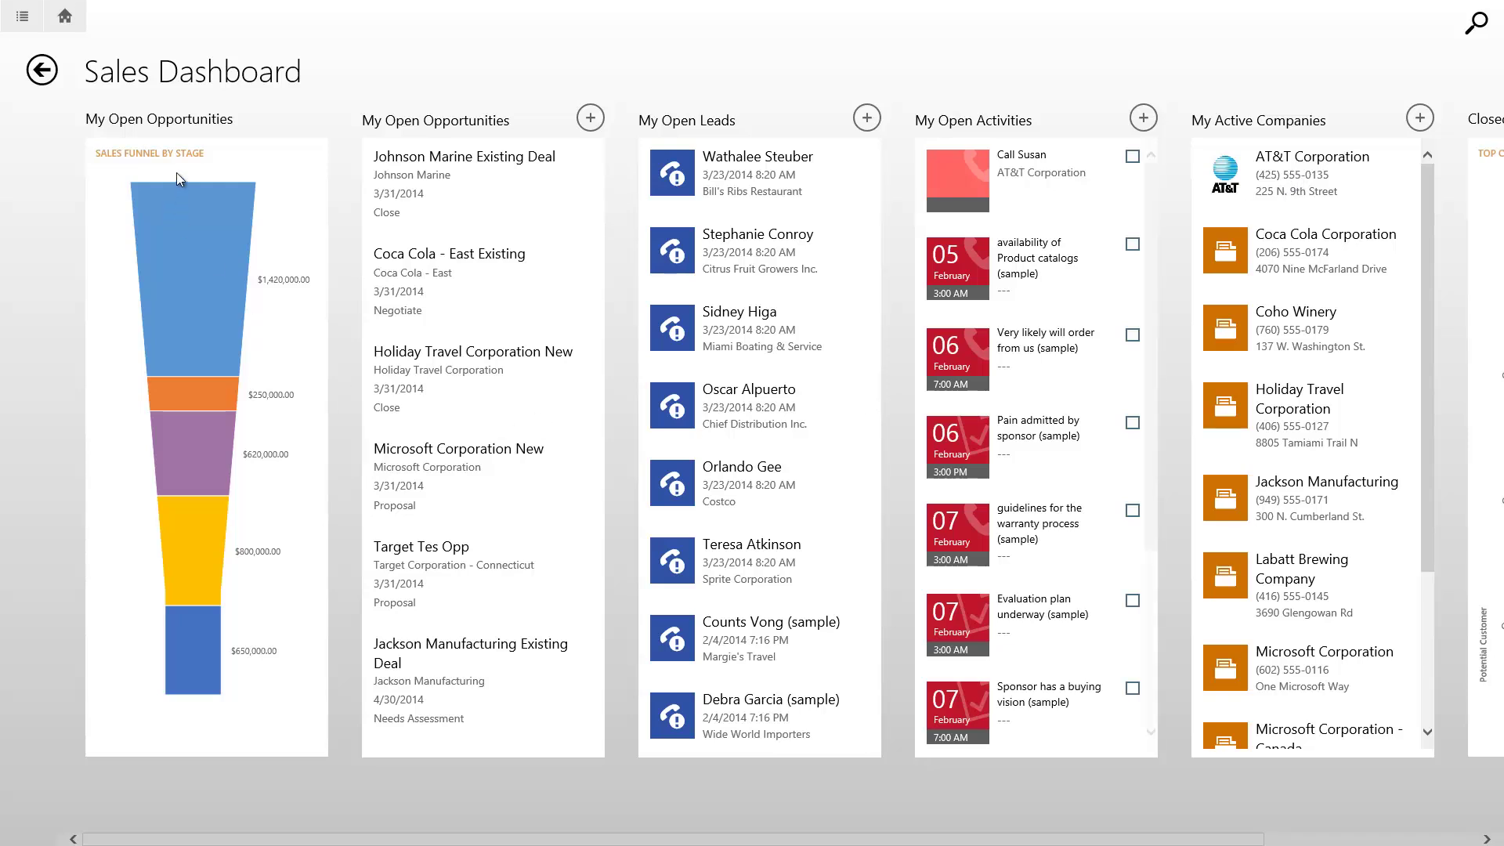
Drill into the Qualify stage of the Sales Funnel by Stage chart to list its three deals
{"action": "left_click", "coordinate": [195, 297]}
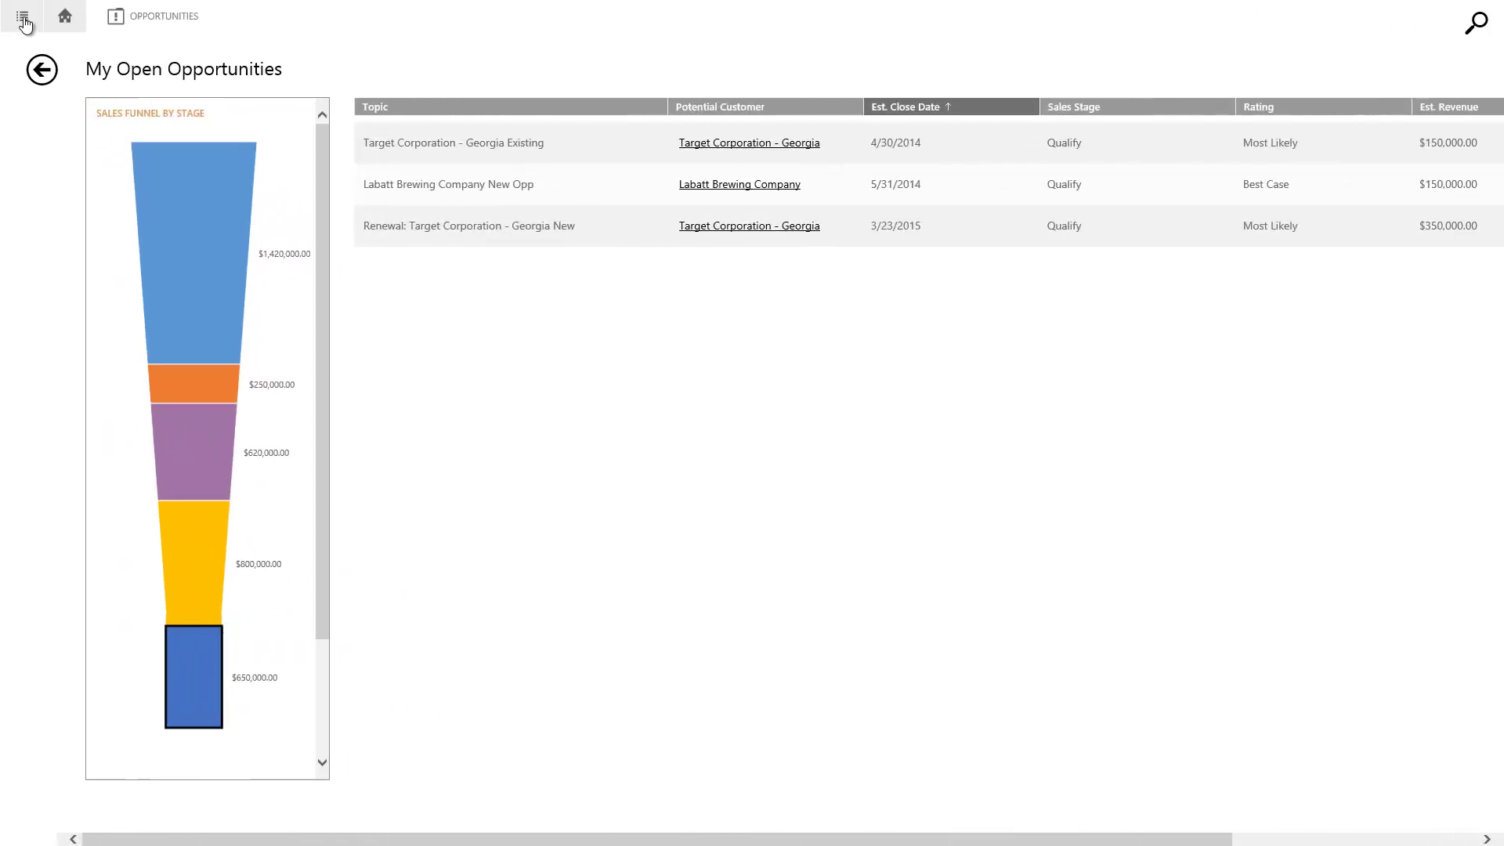
Go to the Opportunities area and switch the list to the My Open Opportunities view
{"action": "left_click", "coordinate": [23, 18]}
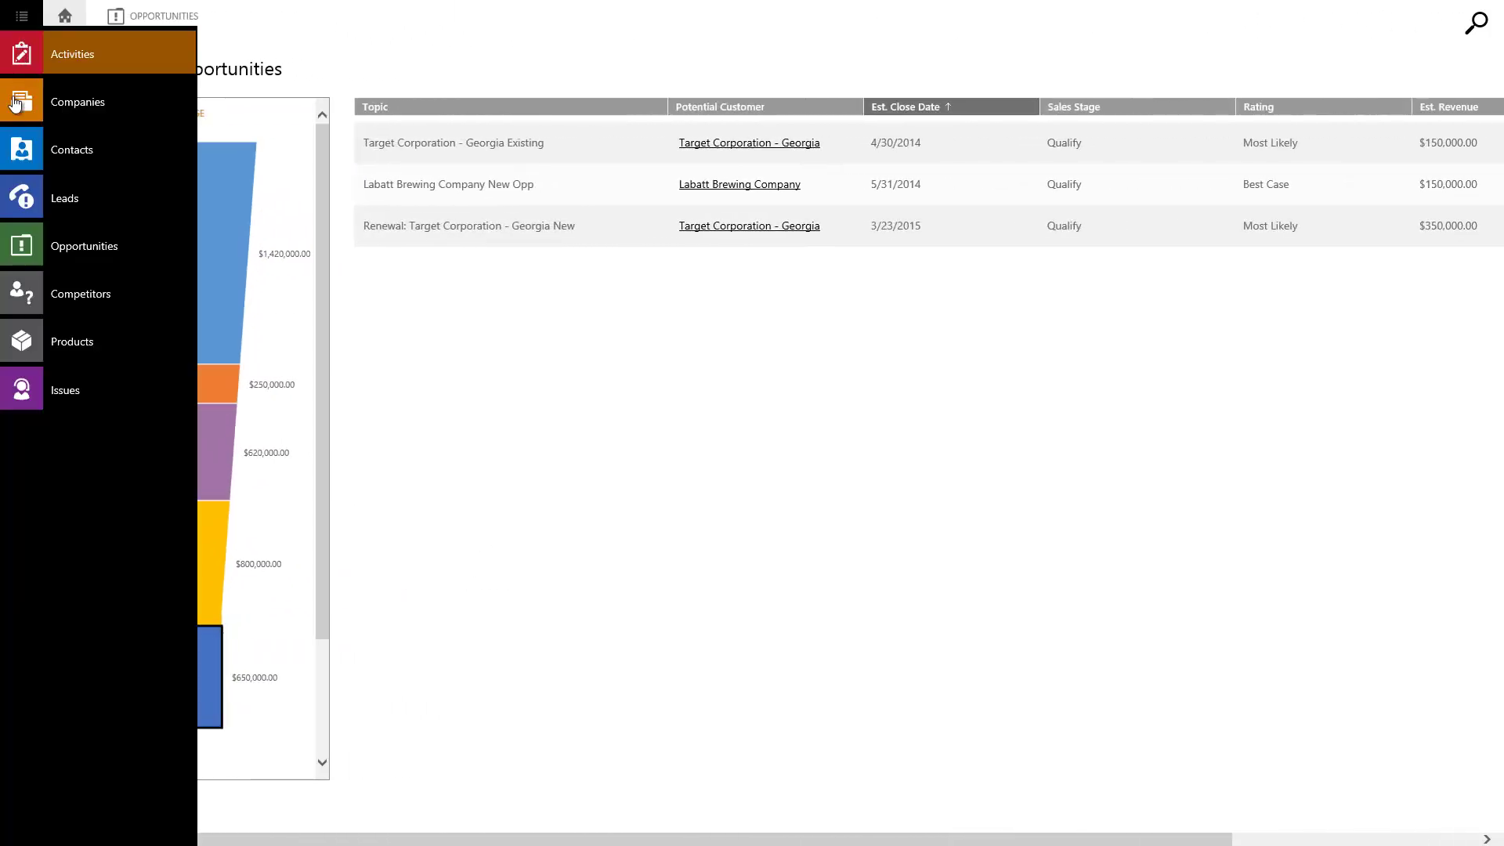
{"action": "left_click", "coordinate": [40, 249]}
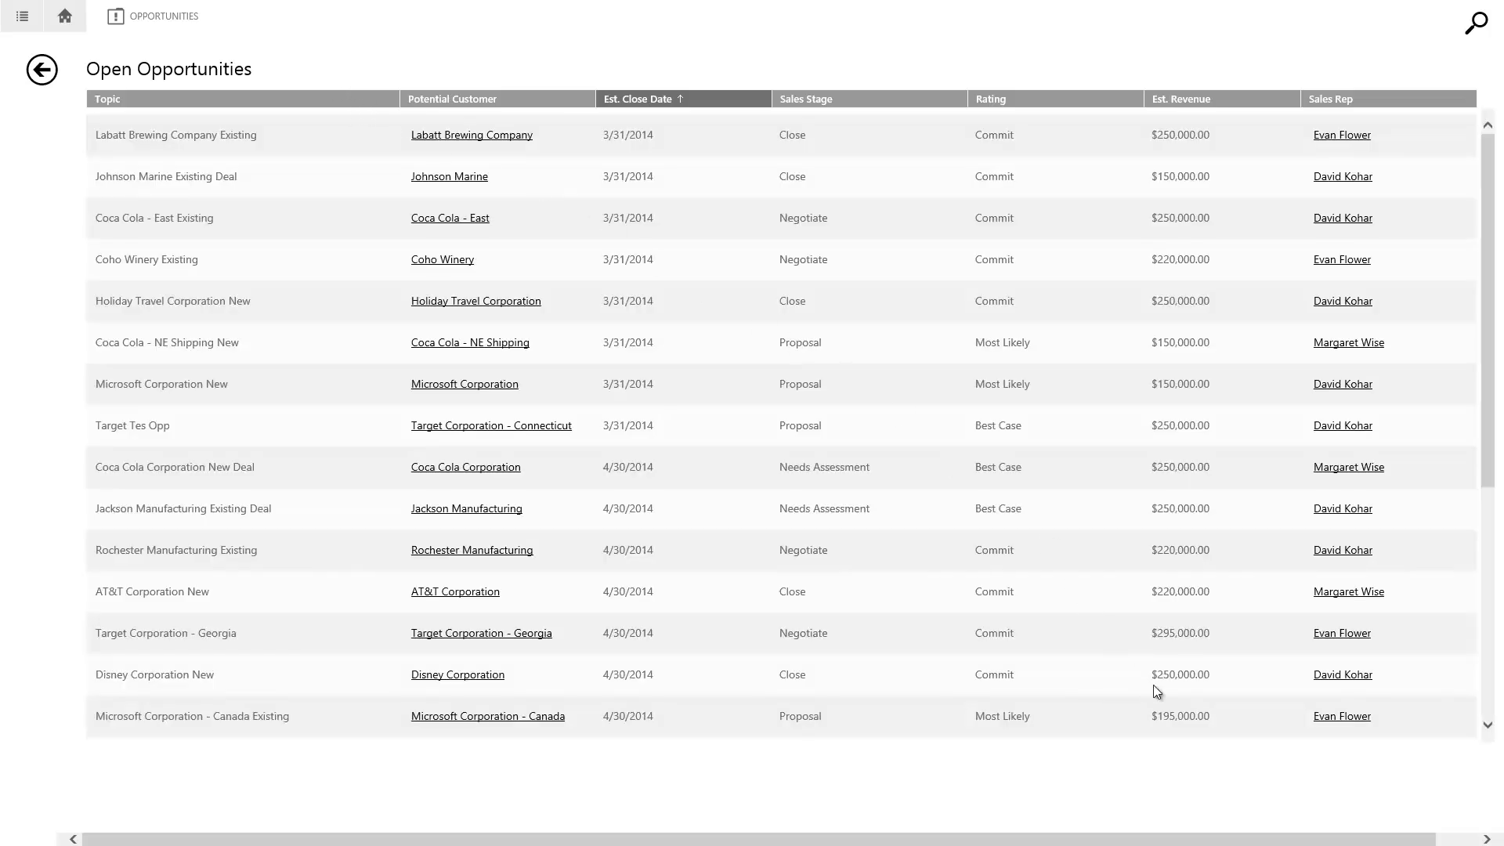
{"action": "right_click", "coordinate": [1296, 814]}
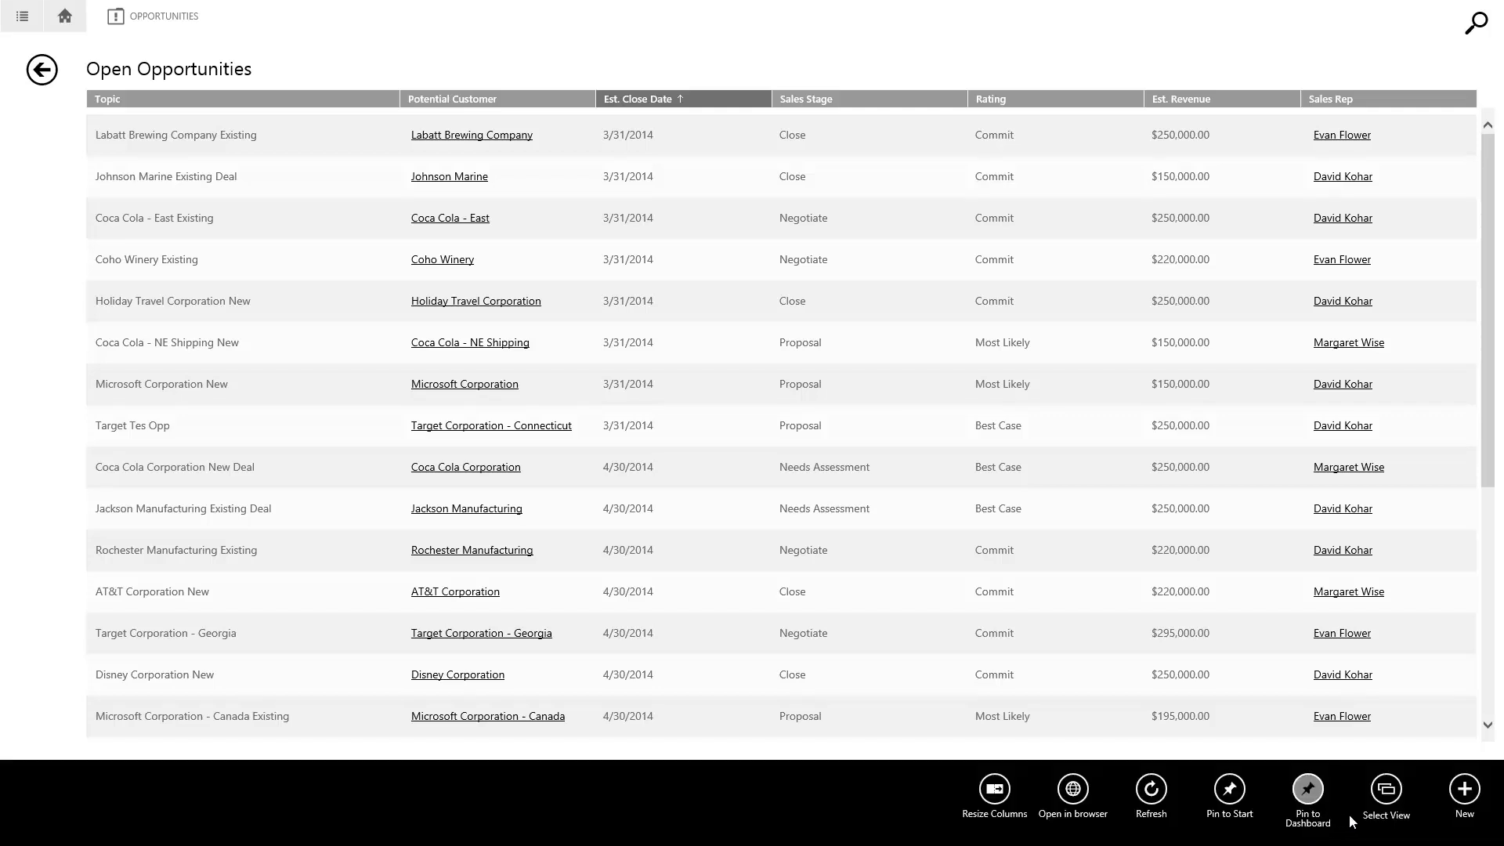
{"action": "right_click", "coordinate": [1362, 810]}
{"action": "right_click", "coordinate": [1379, 806]}
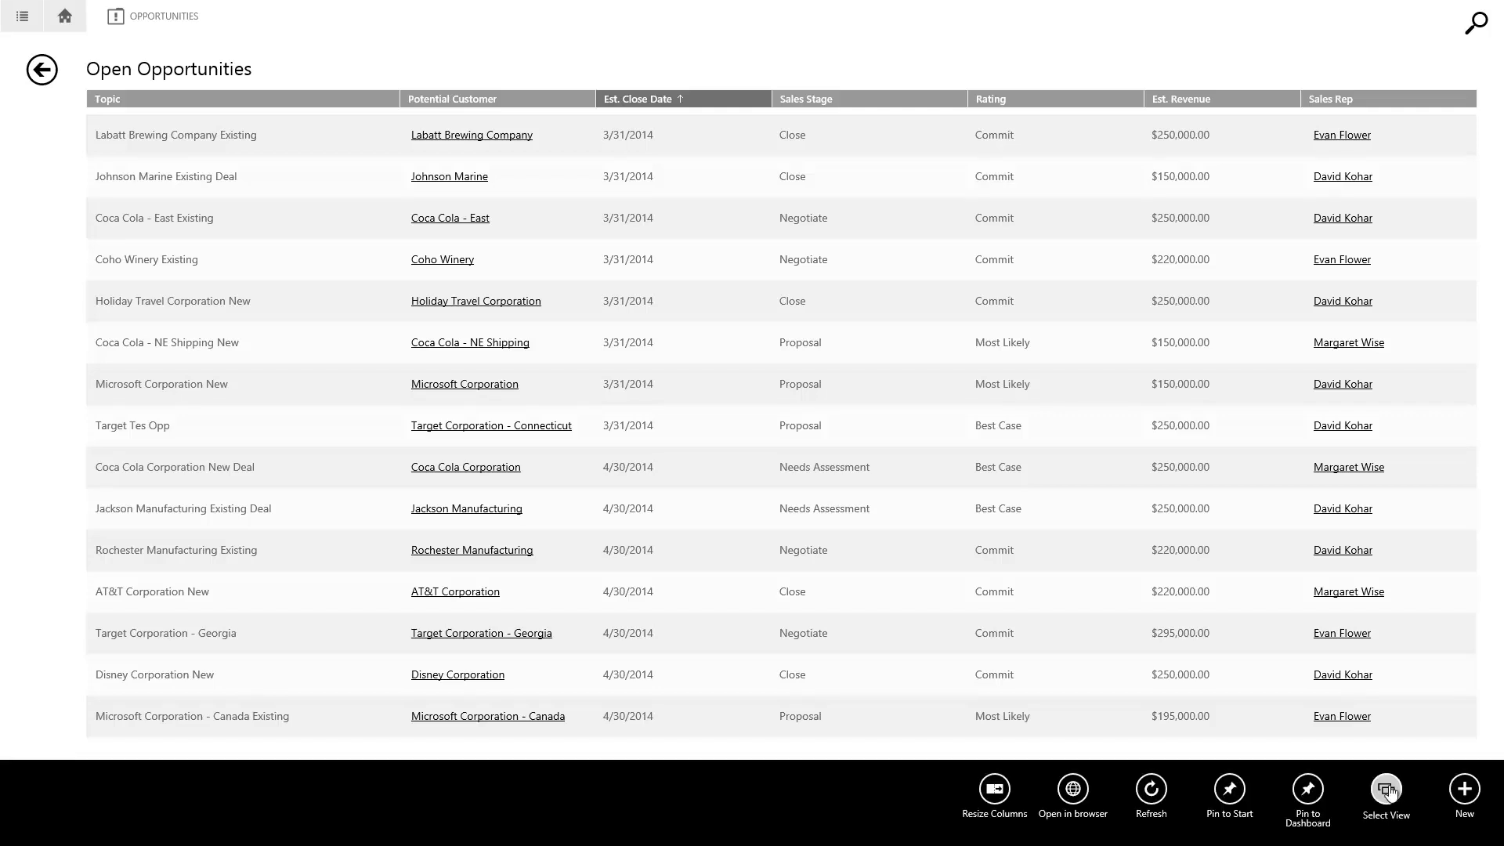
{"action": "left_click", "coordinate": [1385, 789]}
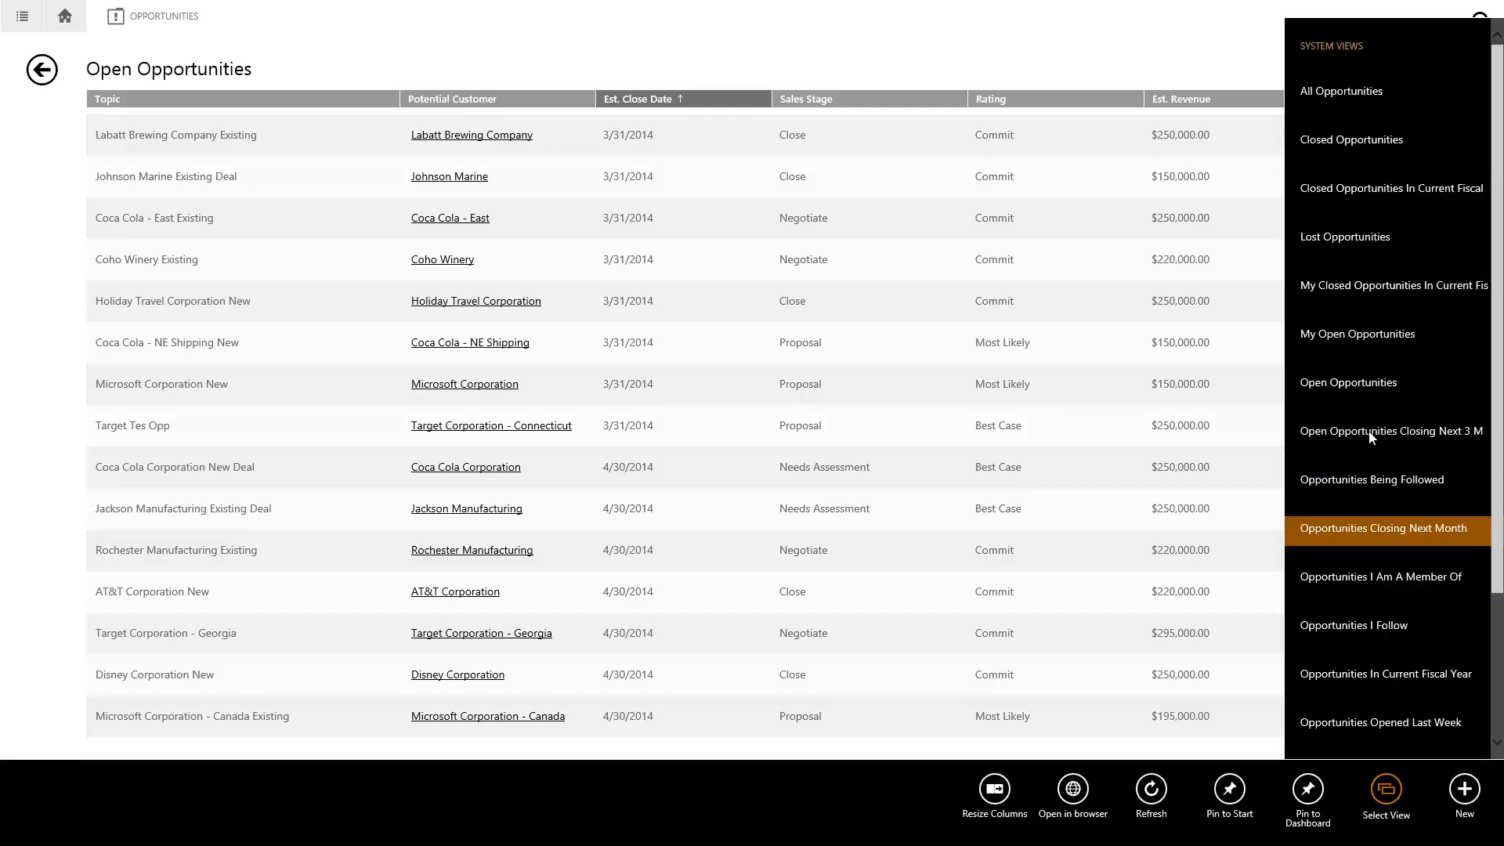
{"action": "left_click", "coordinate": [1331, 344]}
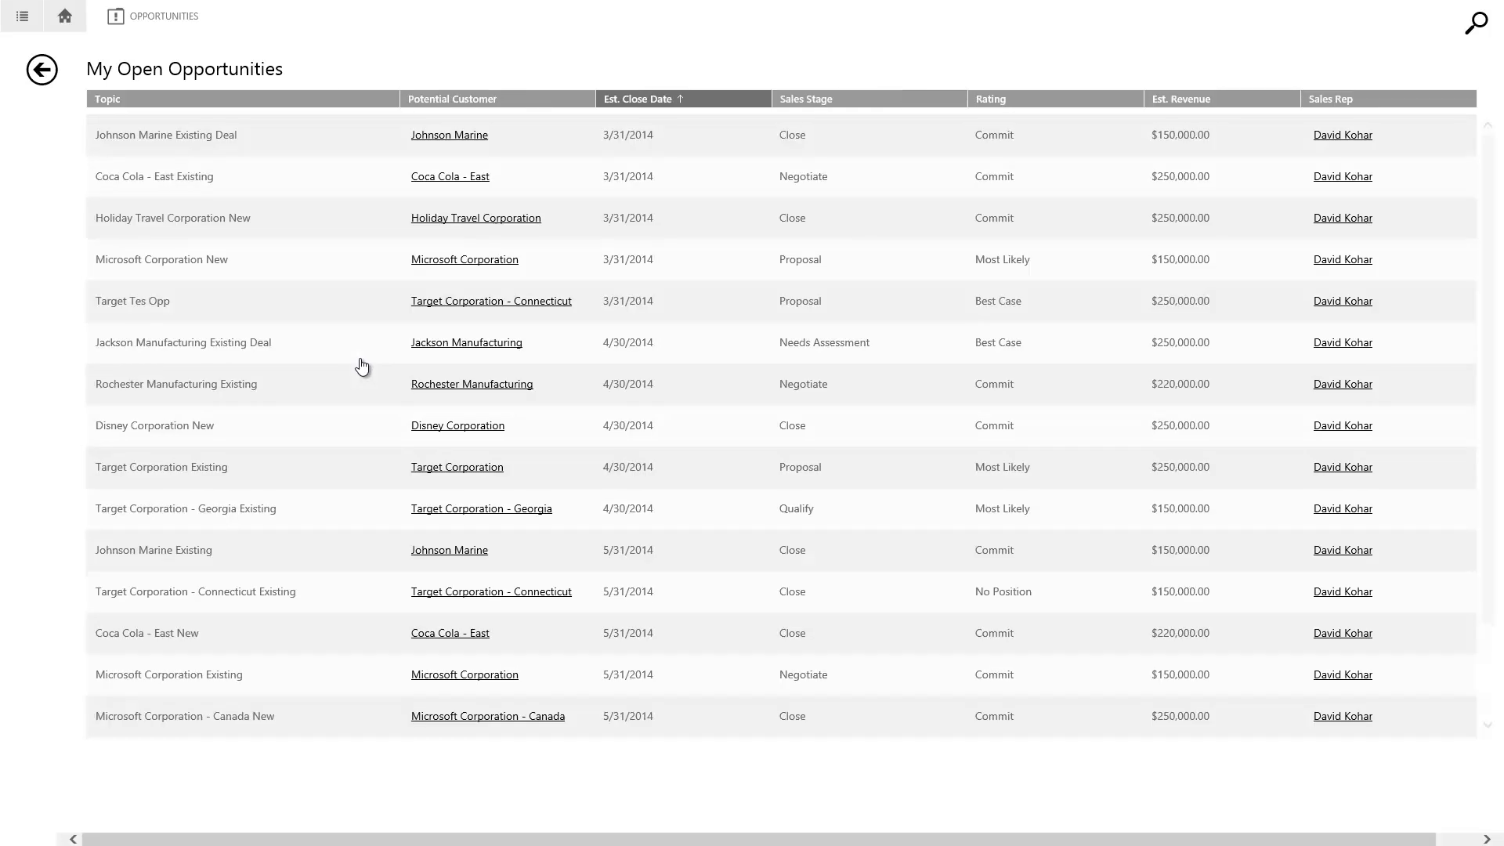
Open the Johnson Marine Existing Deal opportunity from the list
{"action": "left_click", "coordinate": [215, 142]}
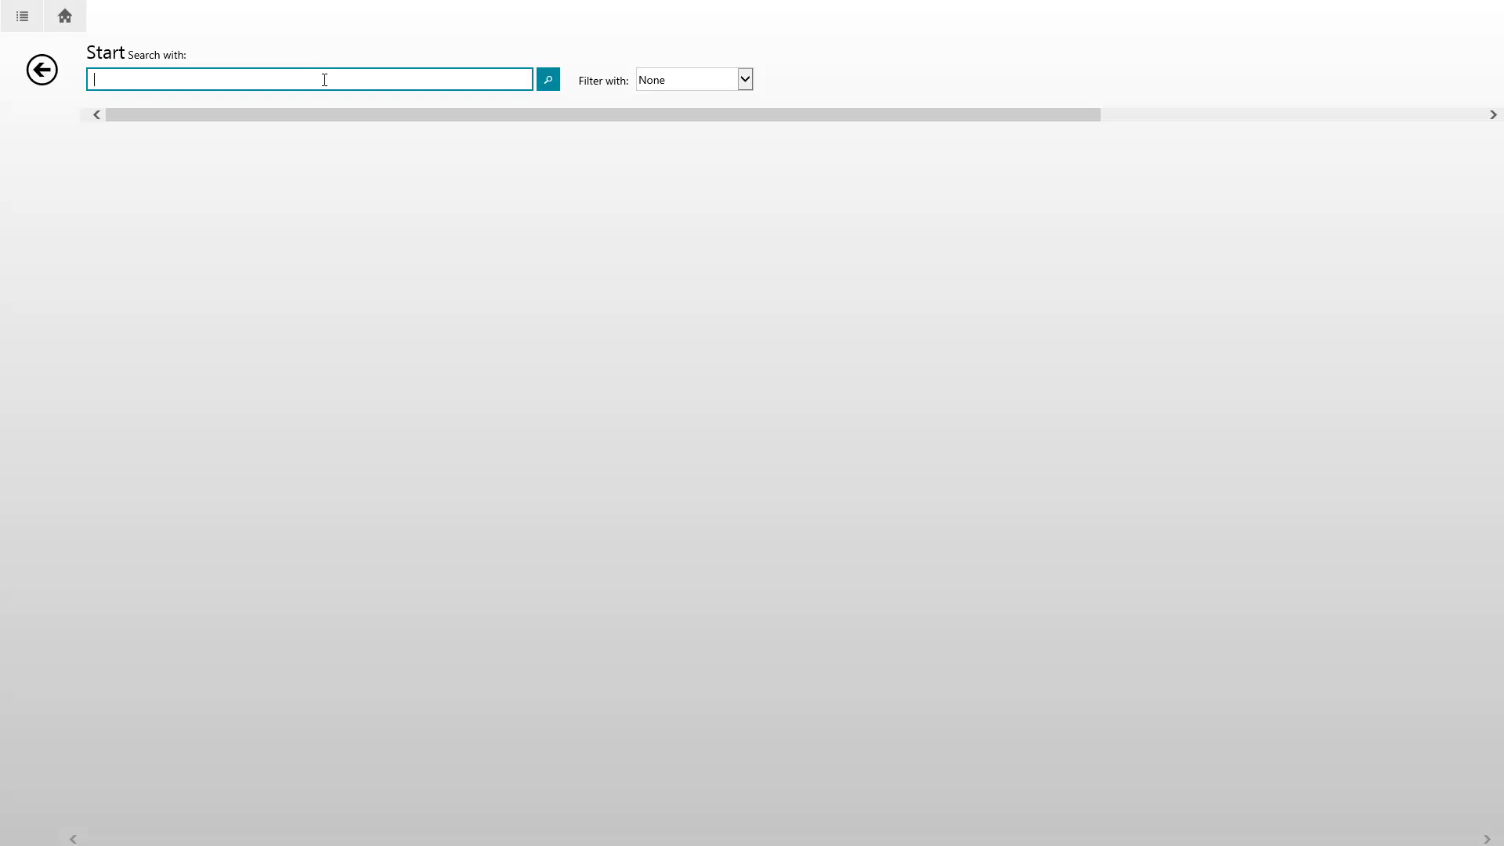
Search records for 'AT&T' and open the AT&T Corporation tile under Companies
{"action": "type", "text": "AT&T"}
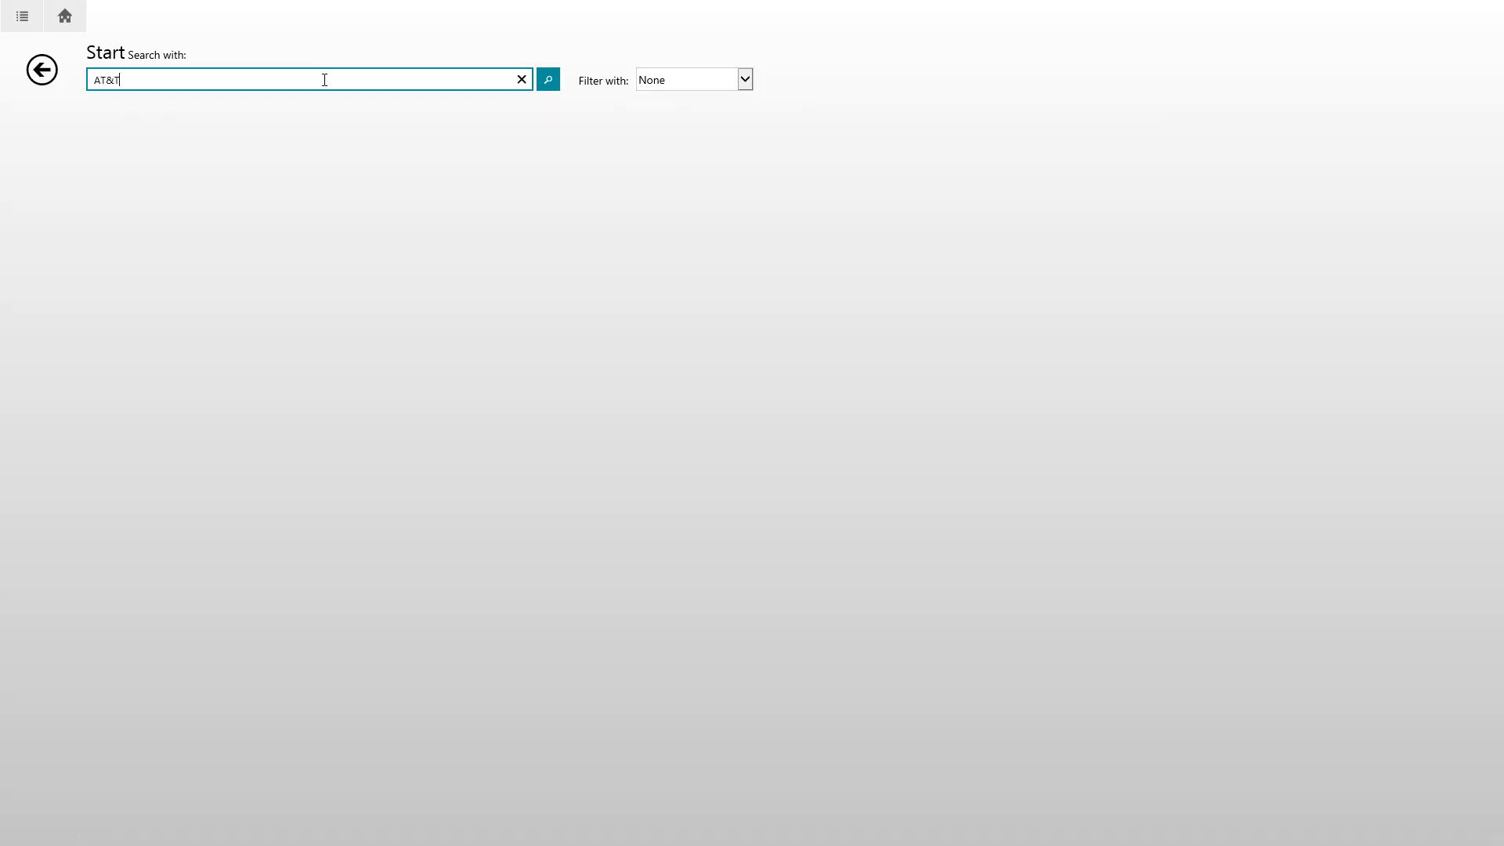
{"action": "left_click", "coordinate": [549, 81]}
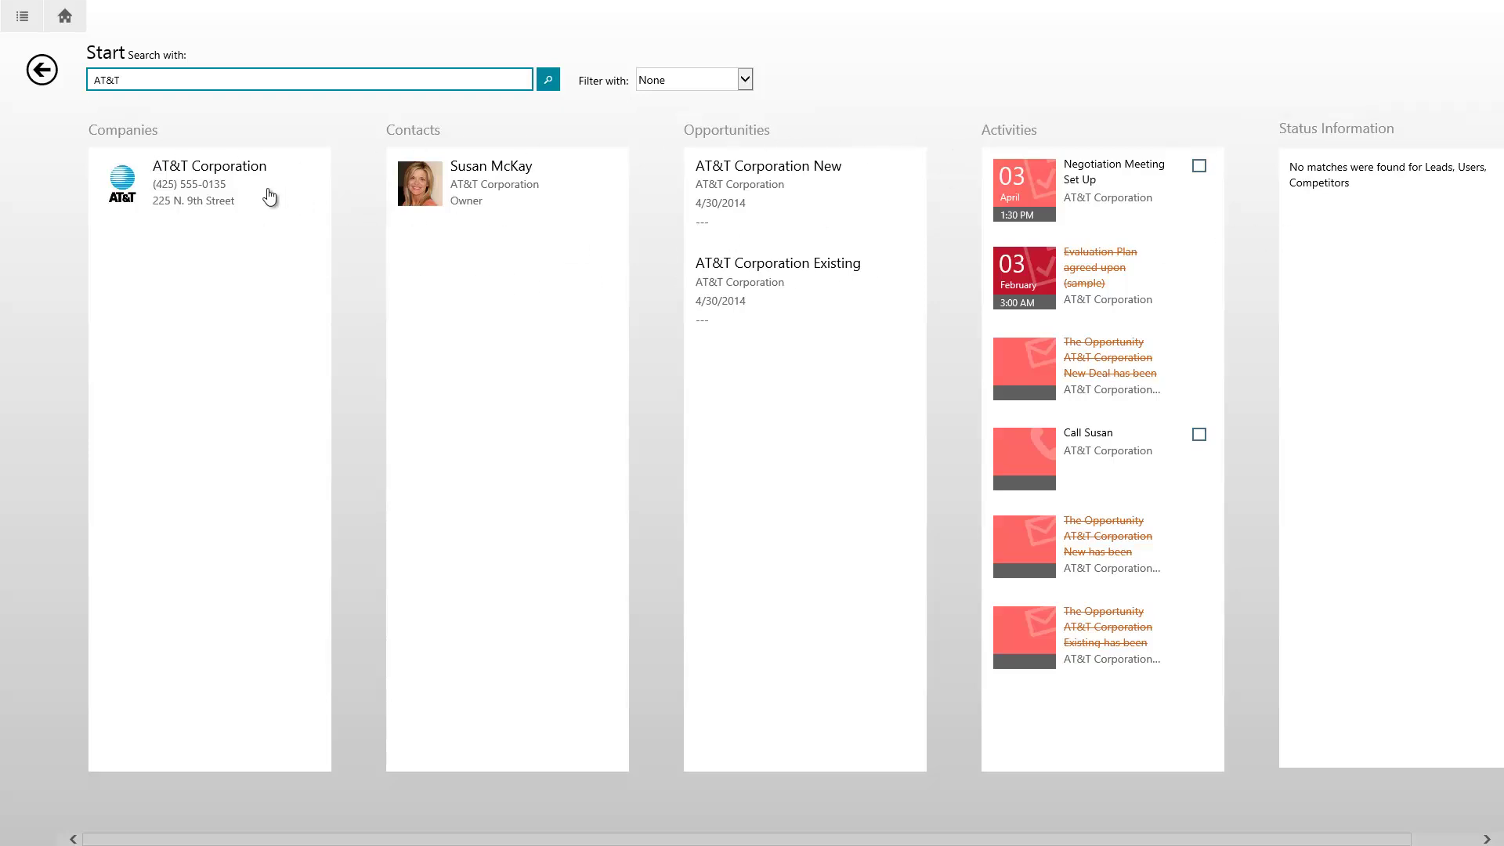
{"action": "left_click", "coordinate": [202, 181]}
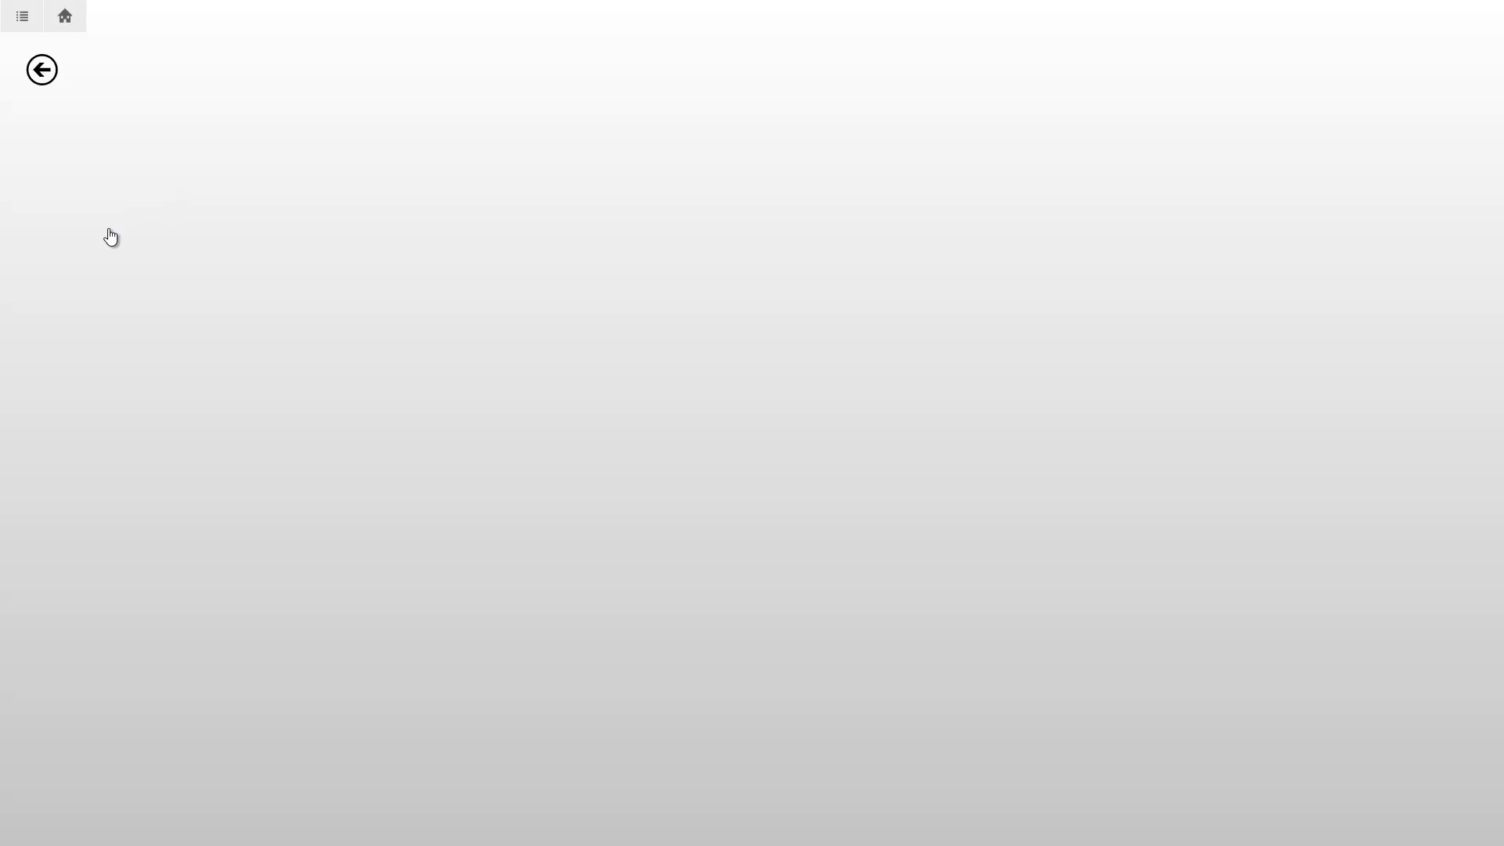